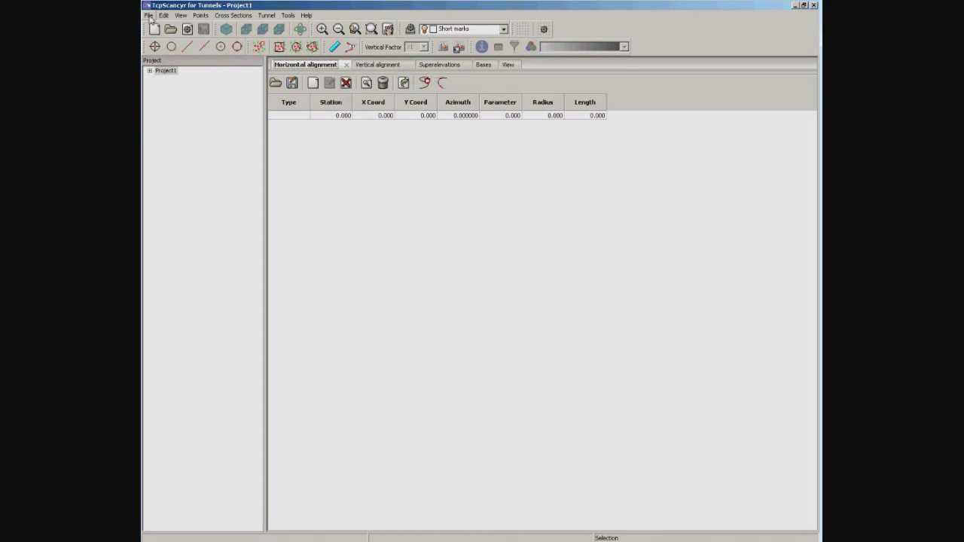
Step: Create a new project and rename it from Project1 to URIA-NEW
left_click(150, 15)
left_click(158, 29)
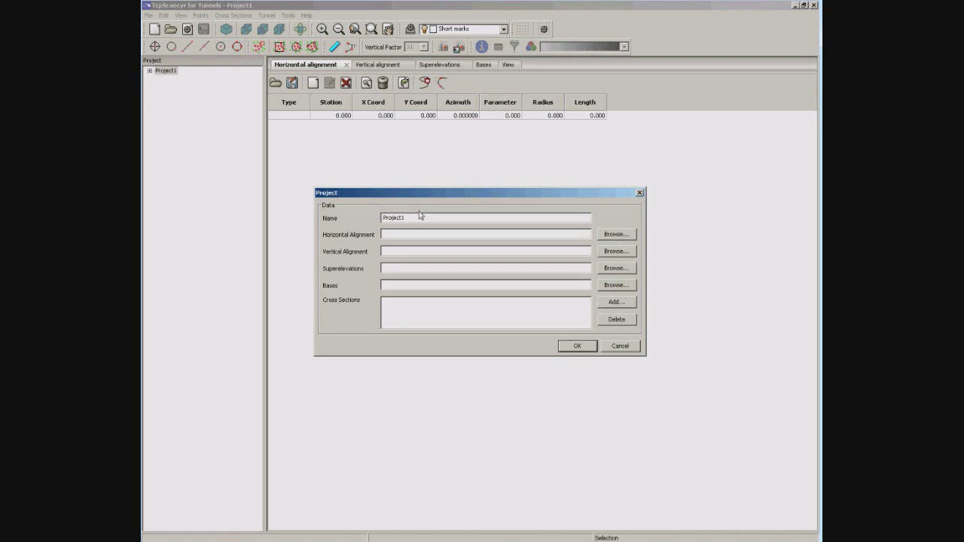
left_click_drag(421, 216, 384, 217)
type("UP")
type("IA-NEW")
key("Return")
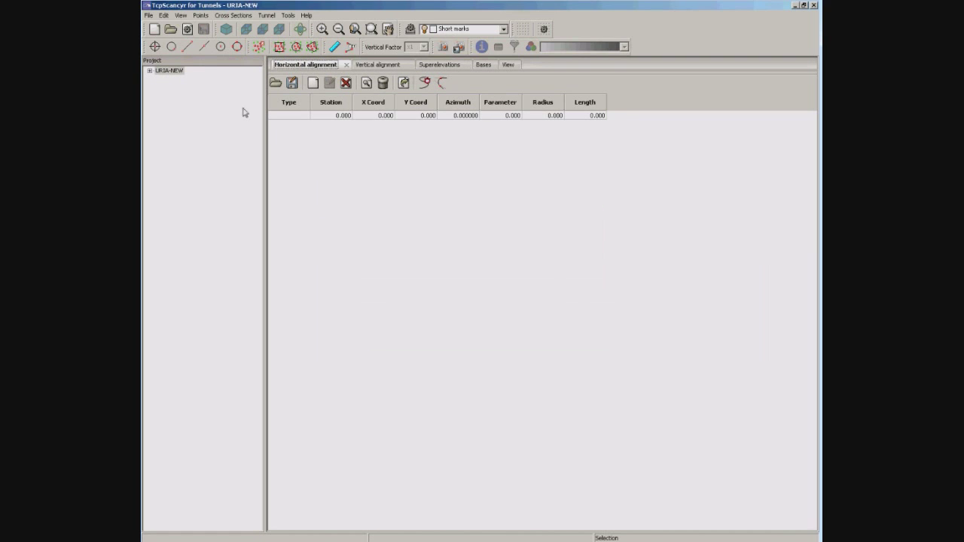
Step: Import the URIA.XML LandXML alignment with default import settings
left_click(148, 16)
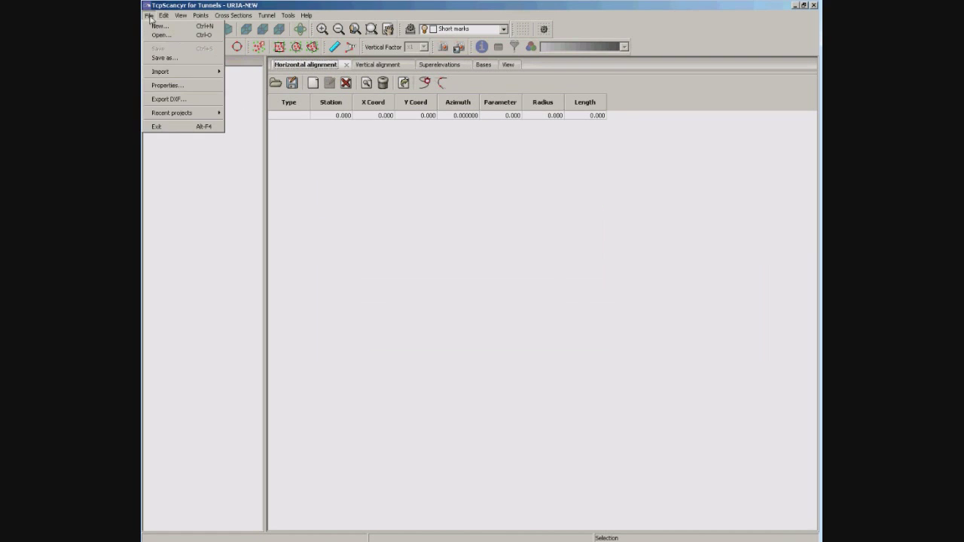
mouse_move(158, 72)
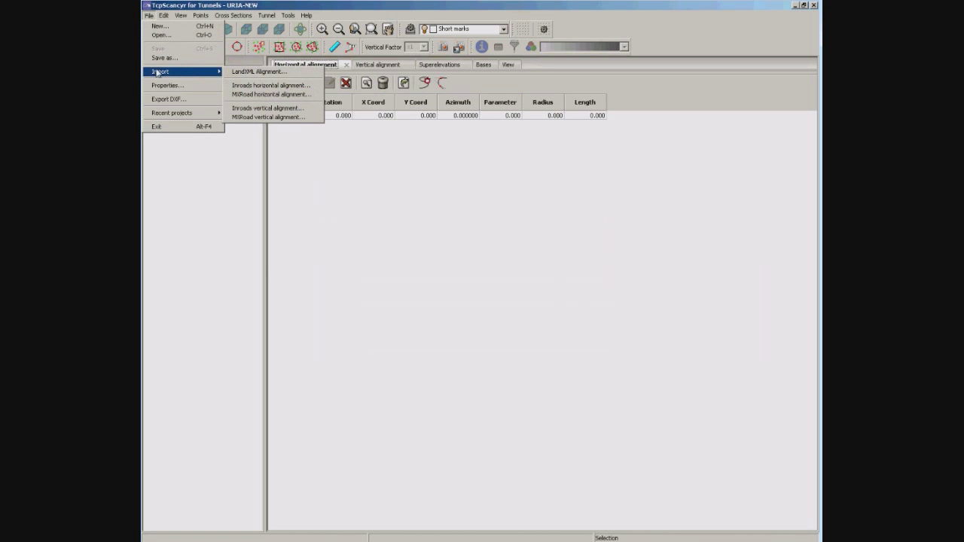
left_click(248, 72)
double_click(294, 82)
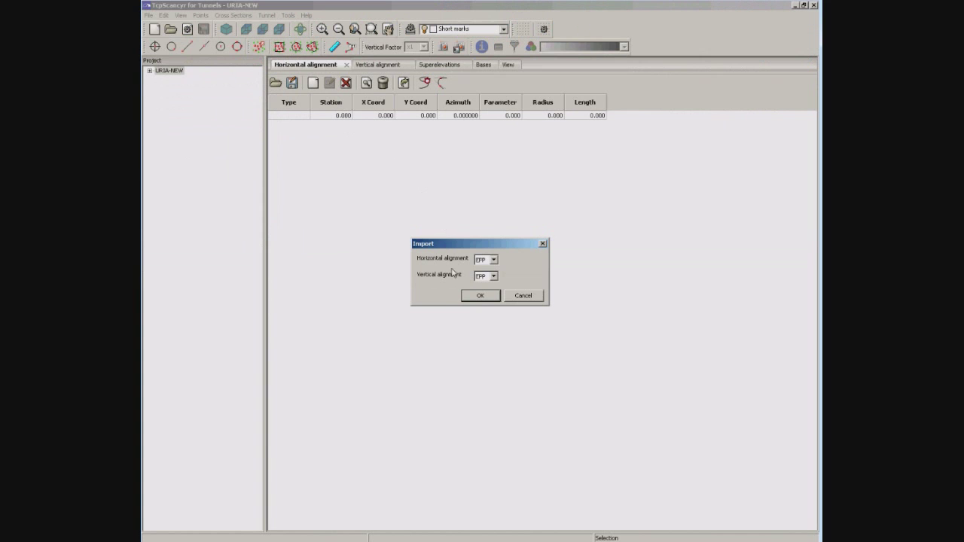
left_click(479, 295)
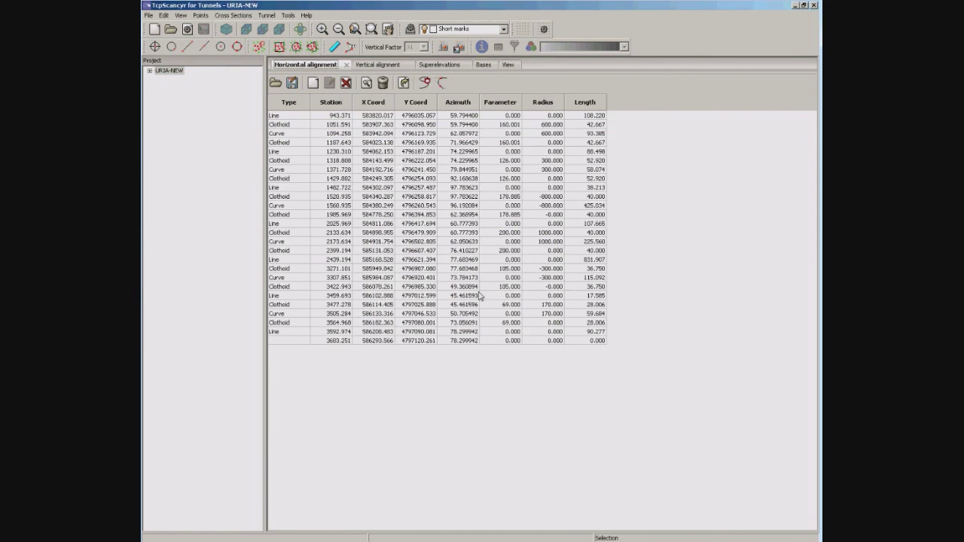
left_click(150, 71)
Step: Inspect horizontal stations 943.371, 1051.591 and 1094.258 and show the alignment graphically
left_click(158, 87)
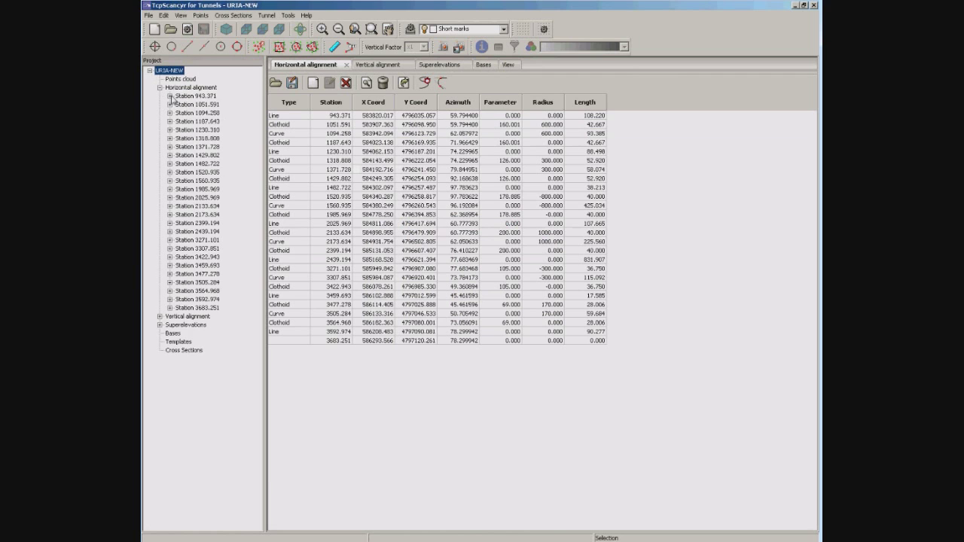
left_click(169, 97)
left_click(170, 138)
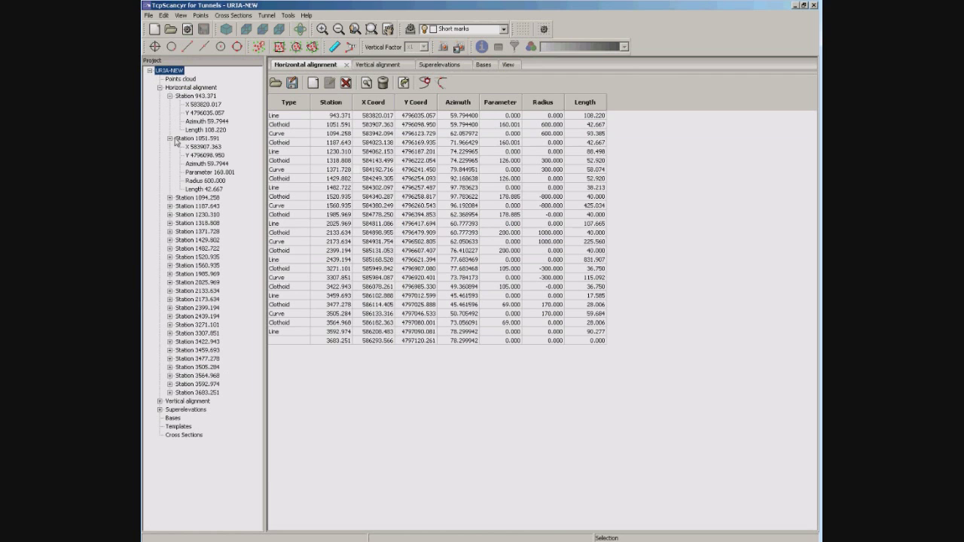
left_click(190, 198)
left_click(320, 67)
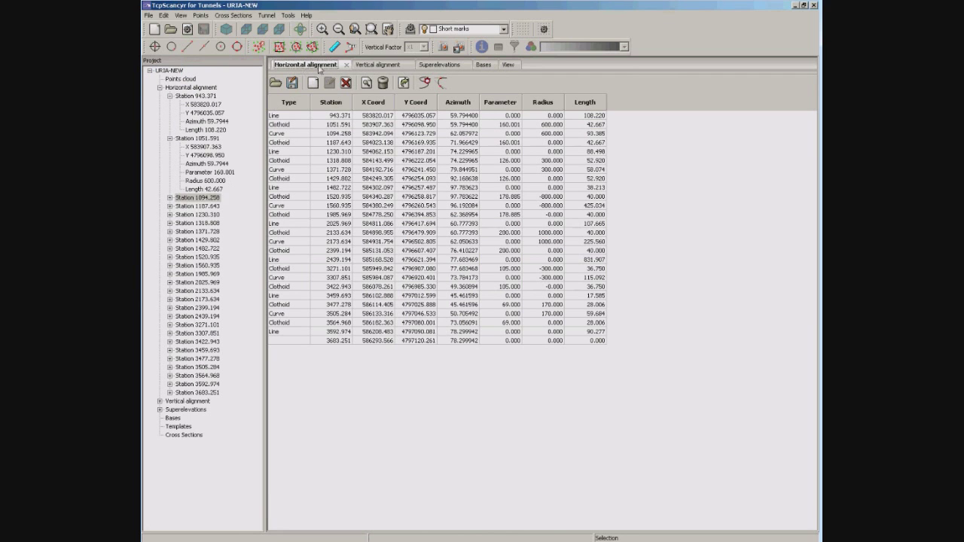
left_click(512, 66)
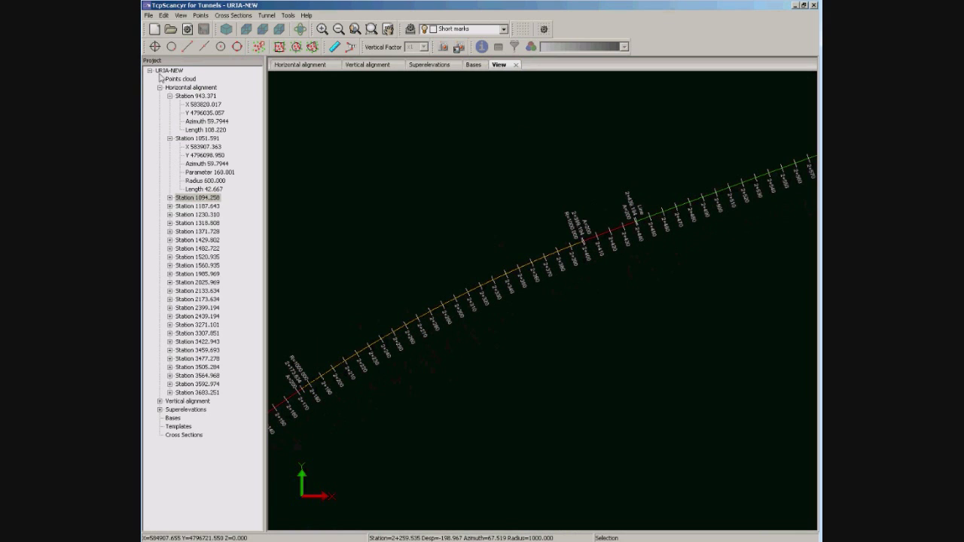
Step: Inspect vertical stations 943.371, 1072.455 and 1154.737 and show the vertical alignment table and profile
left_click(159, 87)
left_click(159, 95)
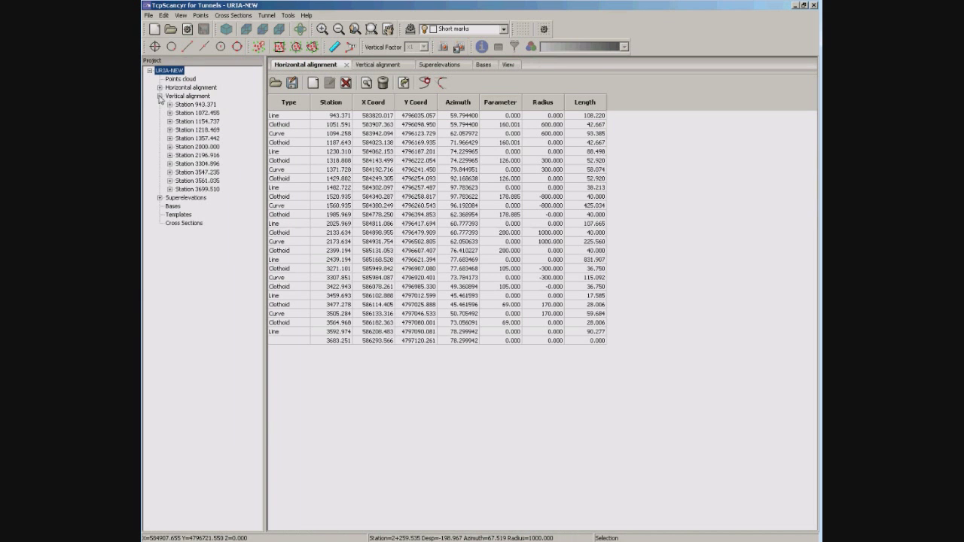
left_click(170, 105)
left_click(169, 155)
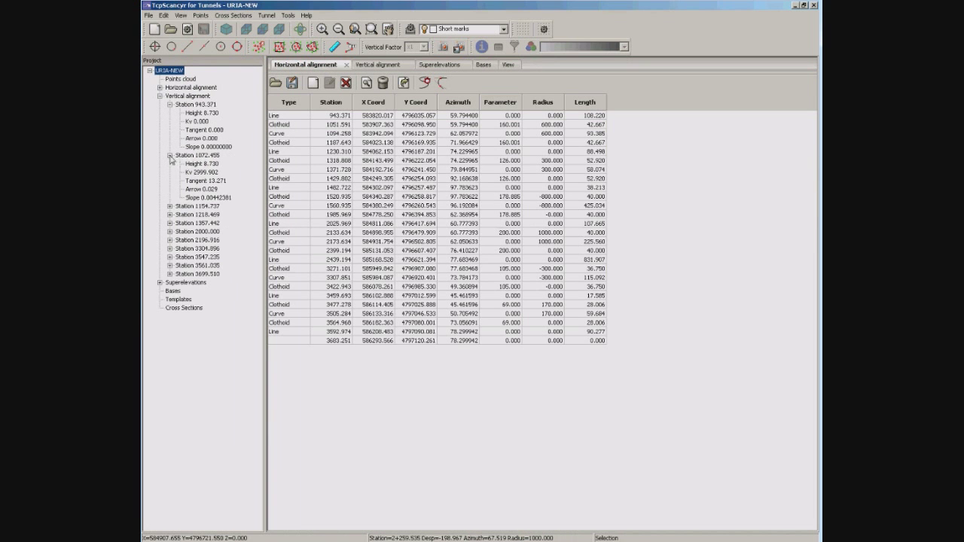
left_click(170, 205)
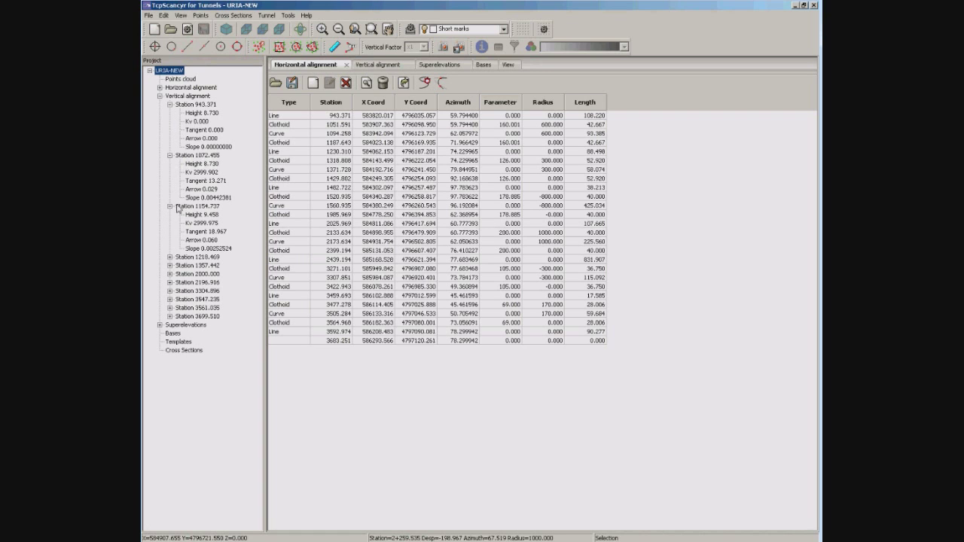
left_click(375, 66)
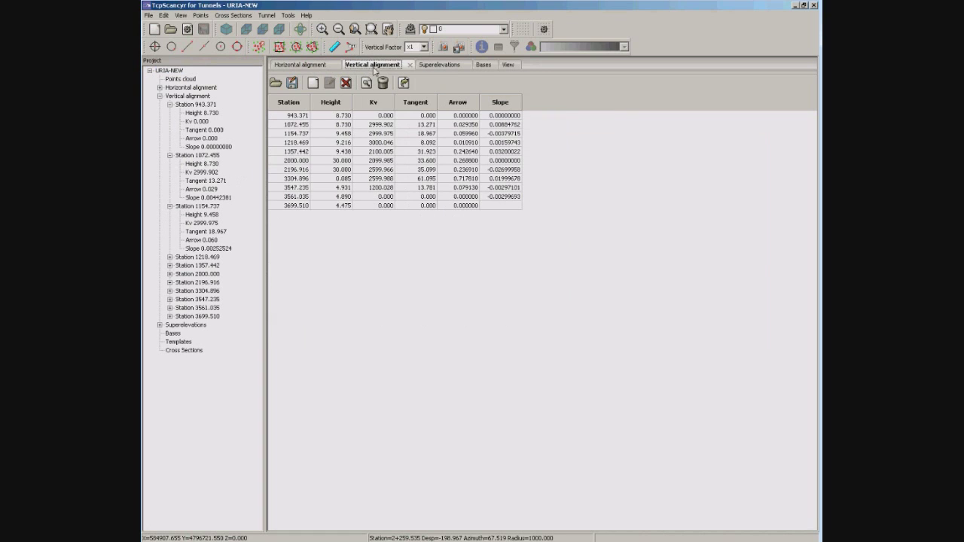
left_click(500, 65)
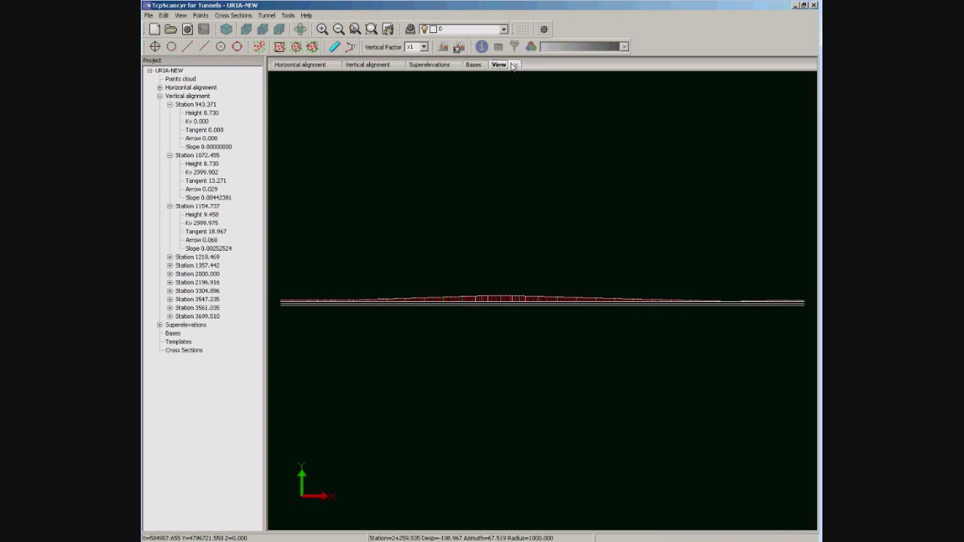
Step: Set vertical exaggeration to x5 and zoom into the start of the profile
left_click(424, 46)
left_click(415, 86)
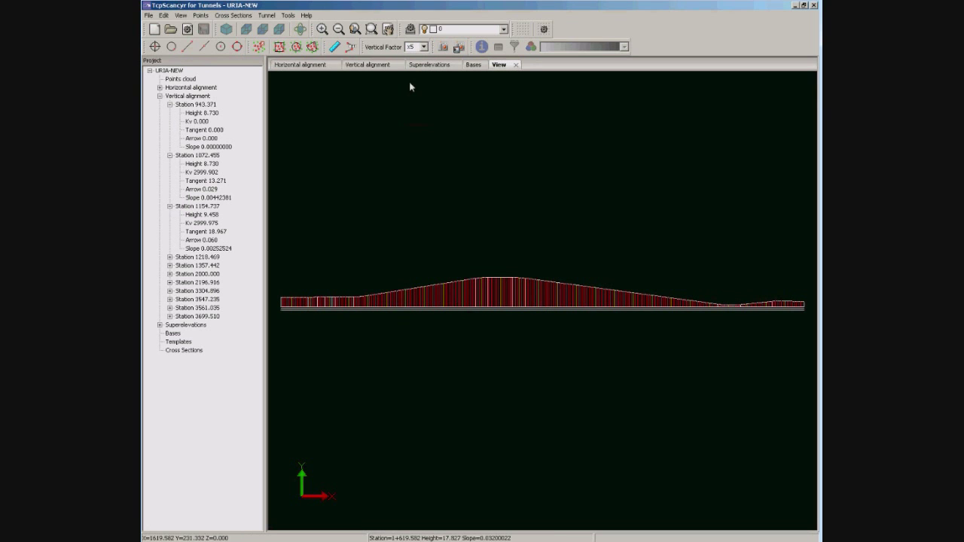
left_click(371, 28)
left_click(276, 320)
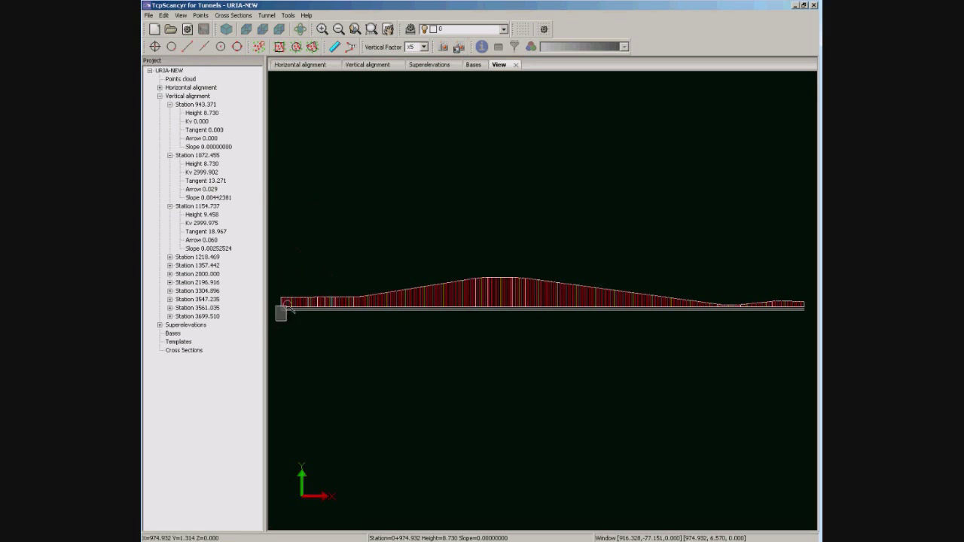
left_click(310, 294)
Step: Zoom back out and select the Points cloud item in the project tree
scroll(338, 323, "up", 3)
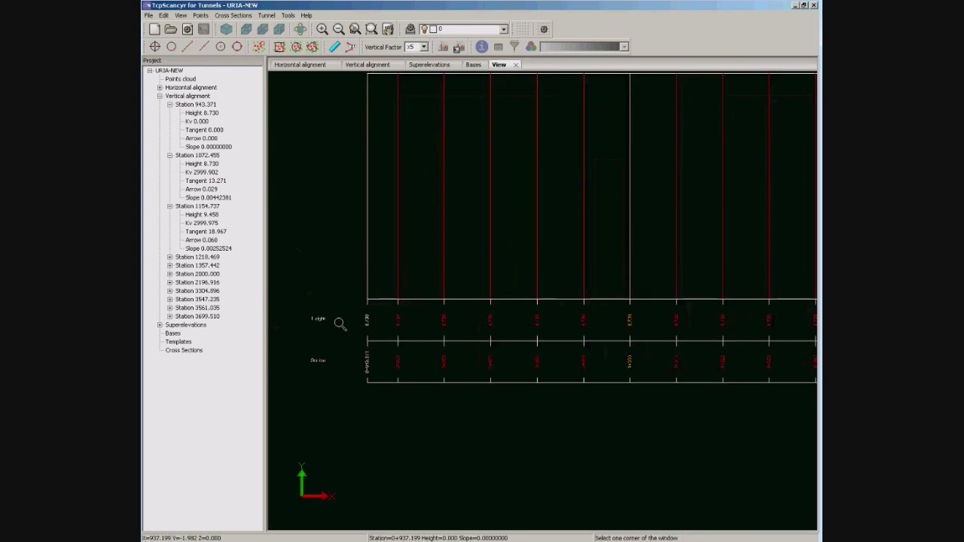
scroll(344, 328, "down", 3)
left_click(180, 78)
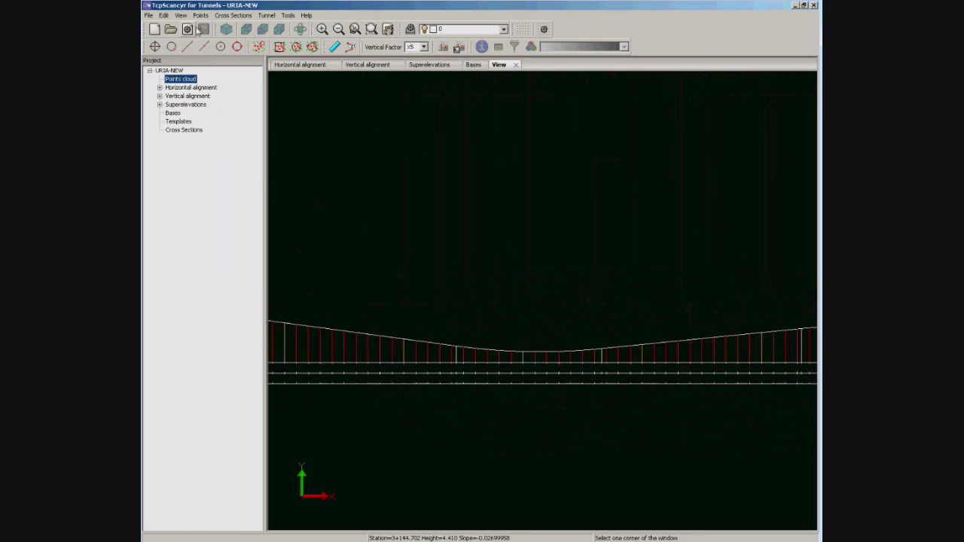
left_click(200, 15)
Step: Import the Cyclone ASCII point file URIA.pts through the point files manager
left_click(211, 27)
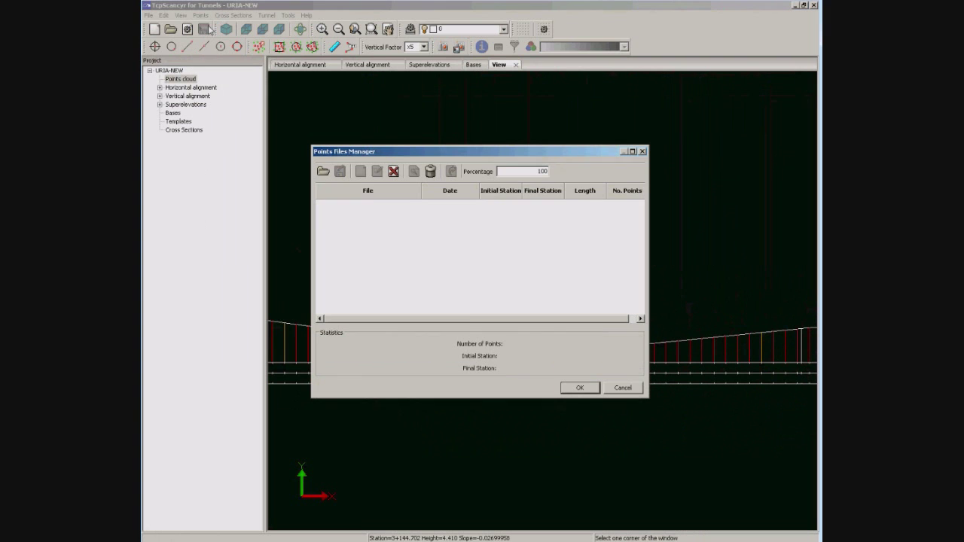
left_click(323, 172)
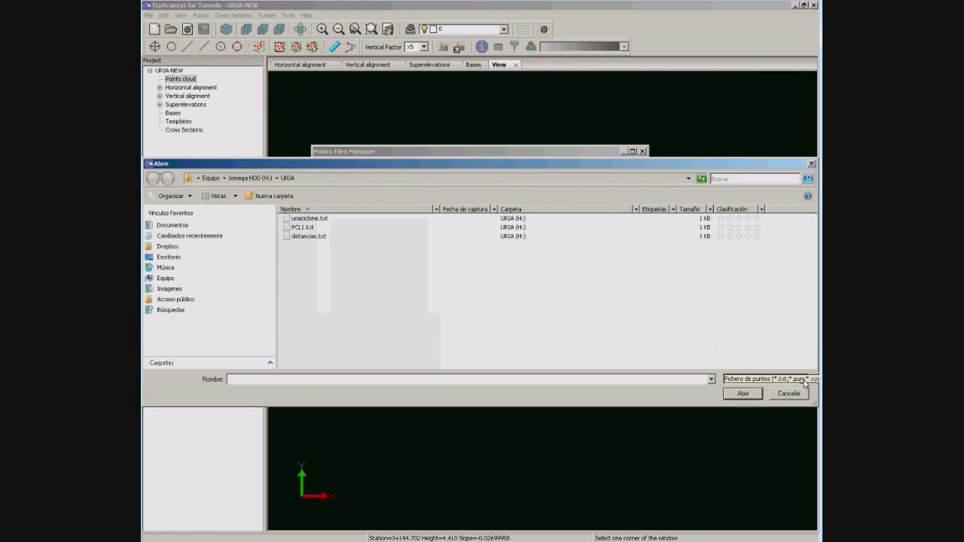
left_click(804, 380)
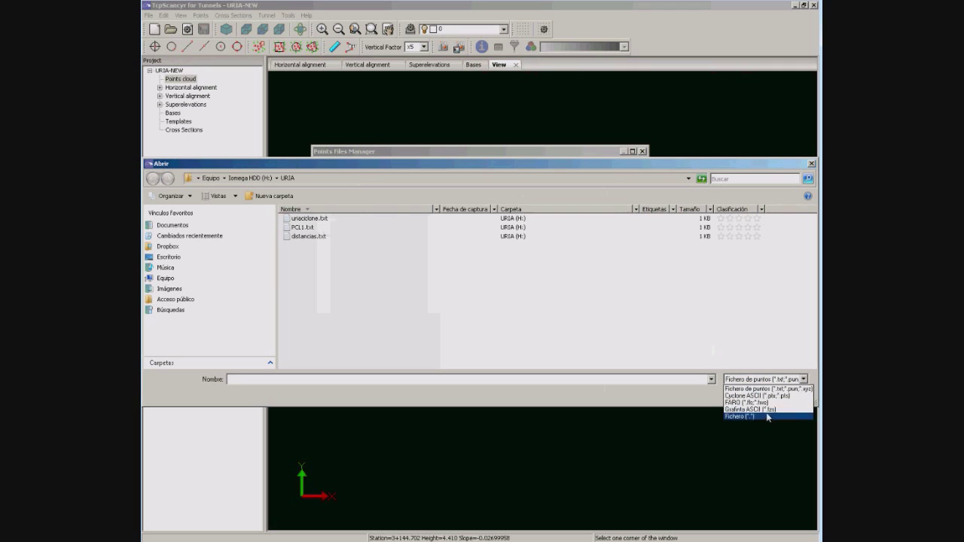
left_click(770, 396)
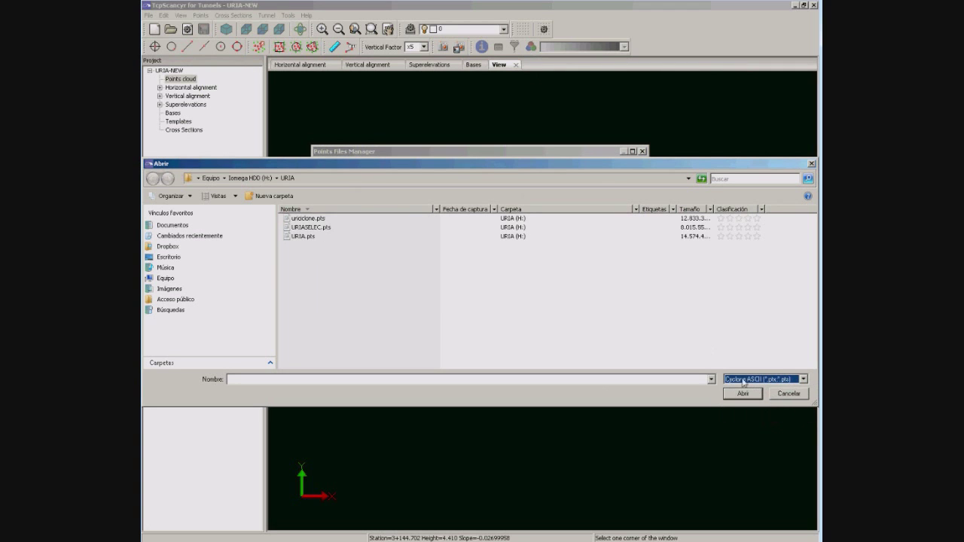
double_click(307, 238)
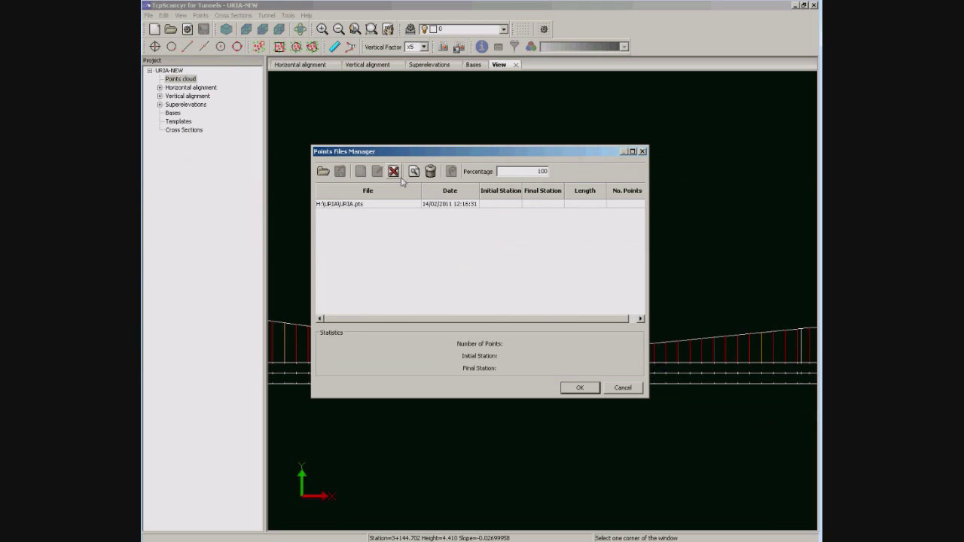
left_click(577, 388)
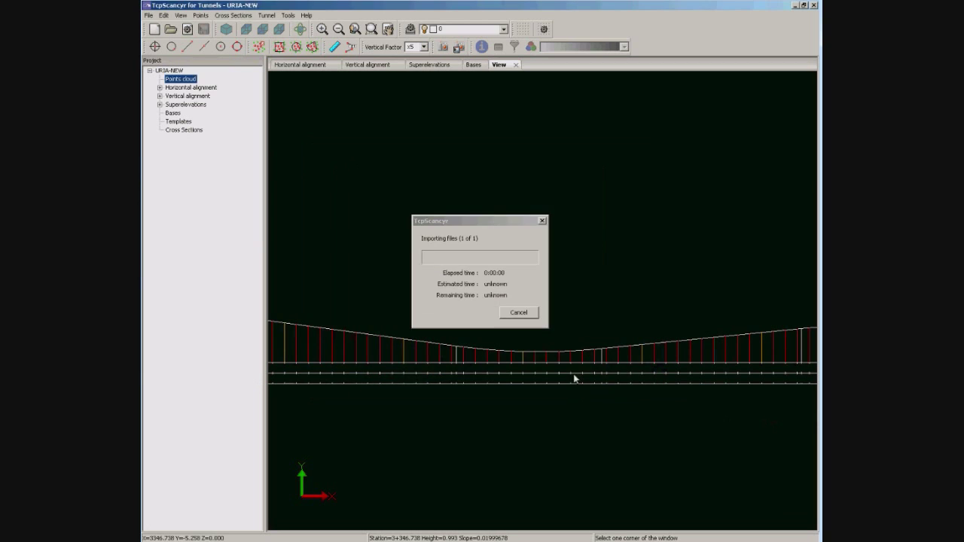
left_click_drag(482, 226, 557, 160)
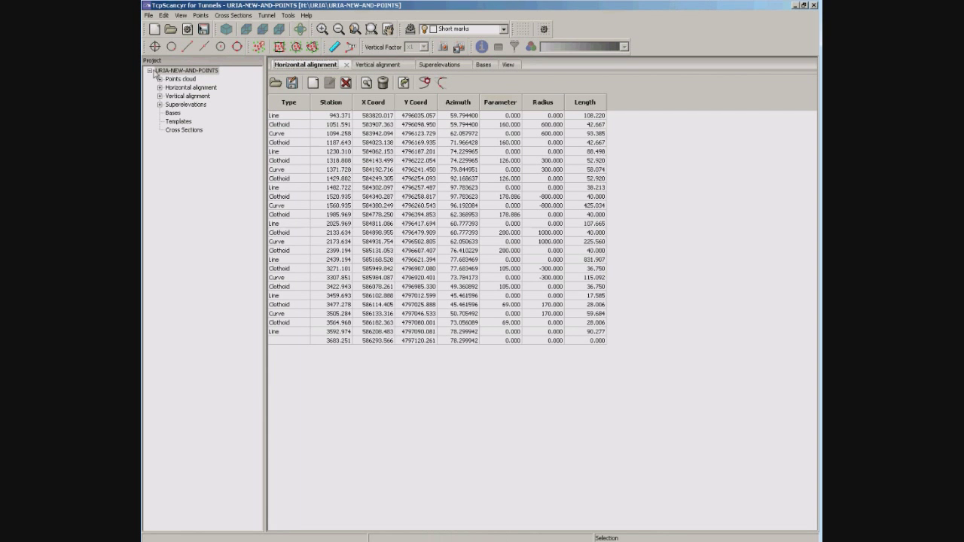
Step: Review the eight point files (11,831,293 points) and display the whole cloud
left_click(159, 79)
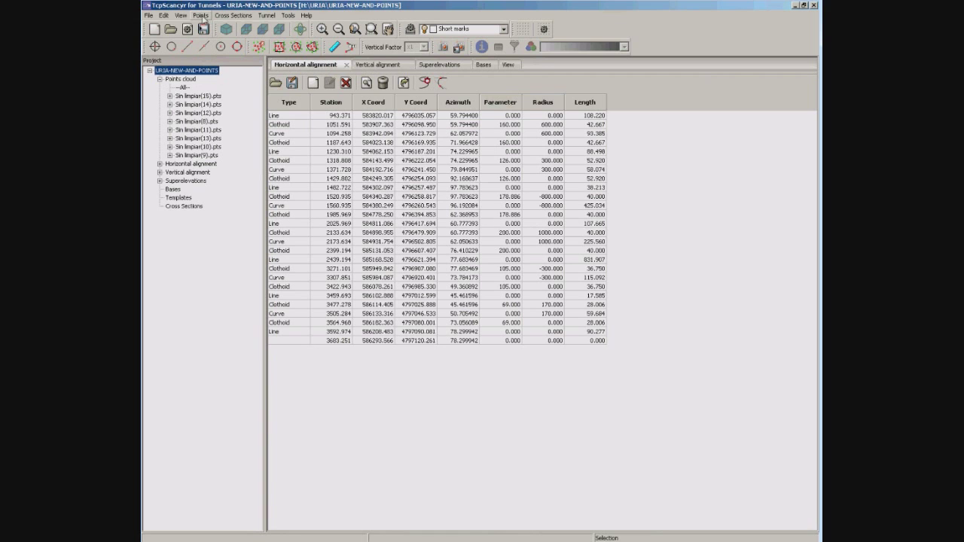
left_click(201, 15)
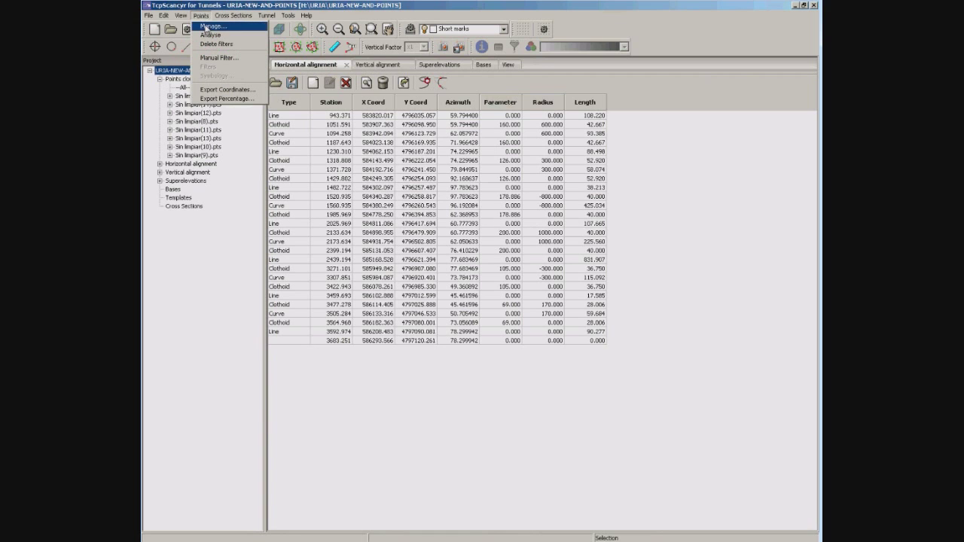
left_click(207, 26)
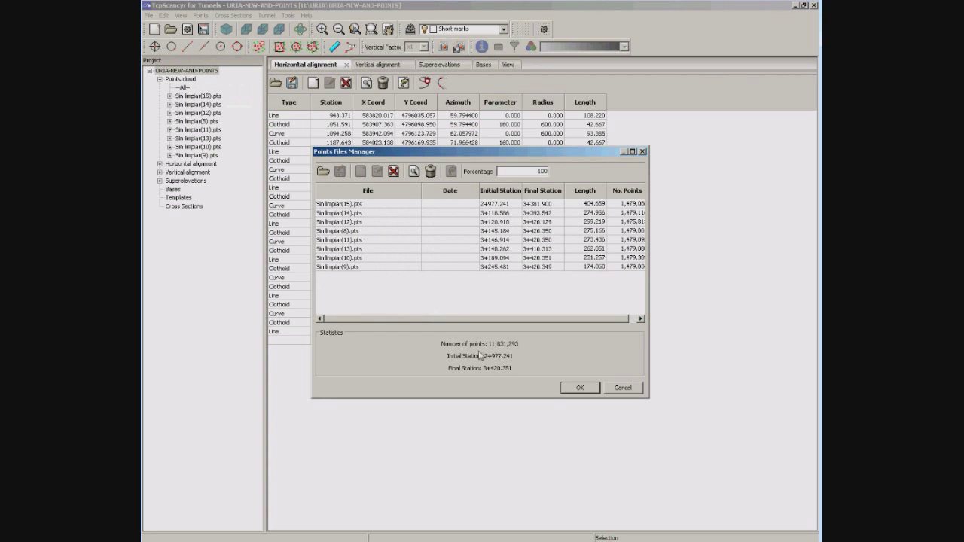
left_click(579, 388)
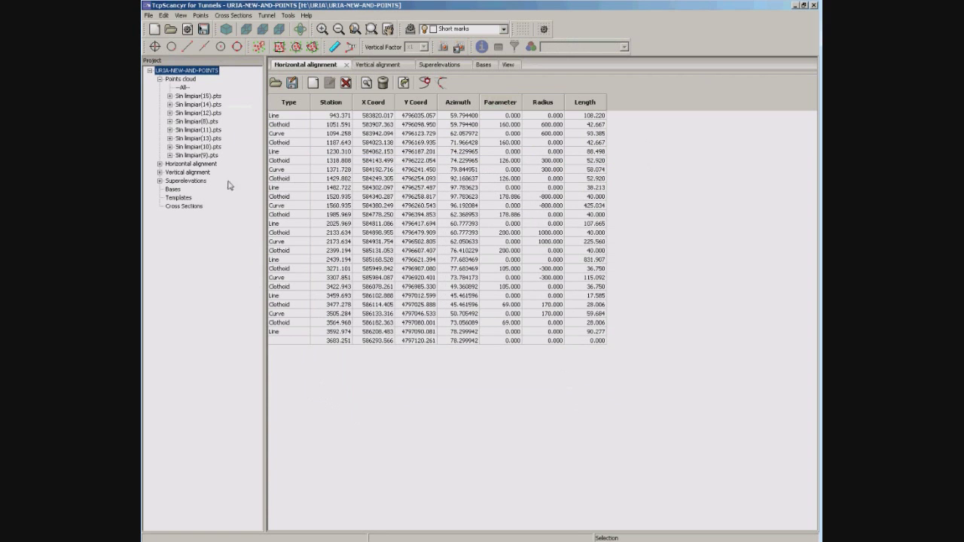
left_click(182, 87)
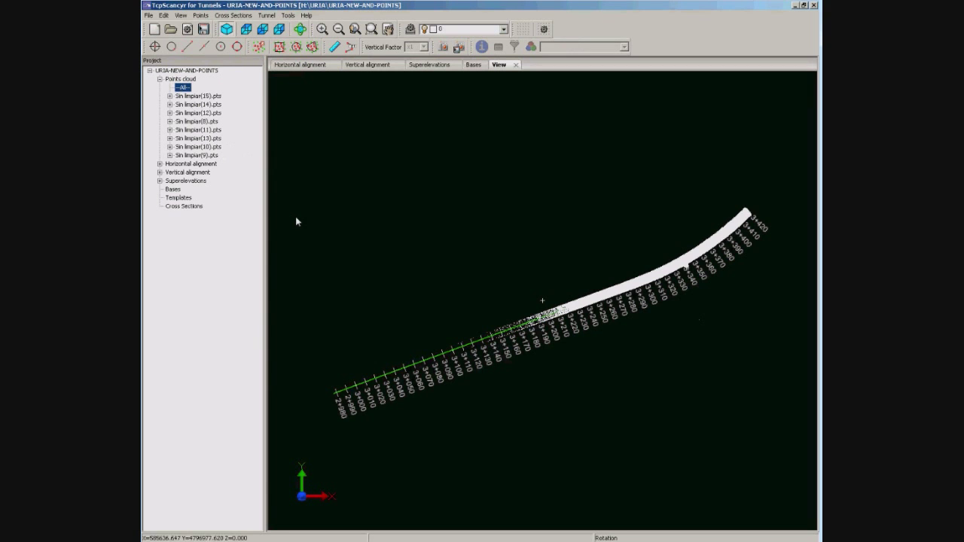
Step: Rotate the cloud obliquely and run the camera along the alignment to later stations
left_click_drag(486, 367, 505, 313)
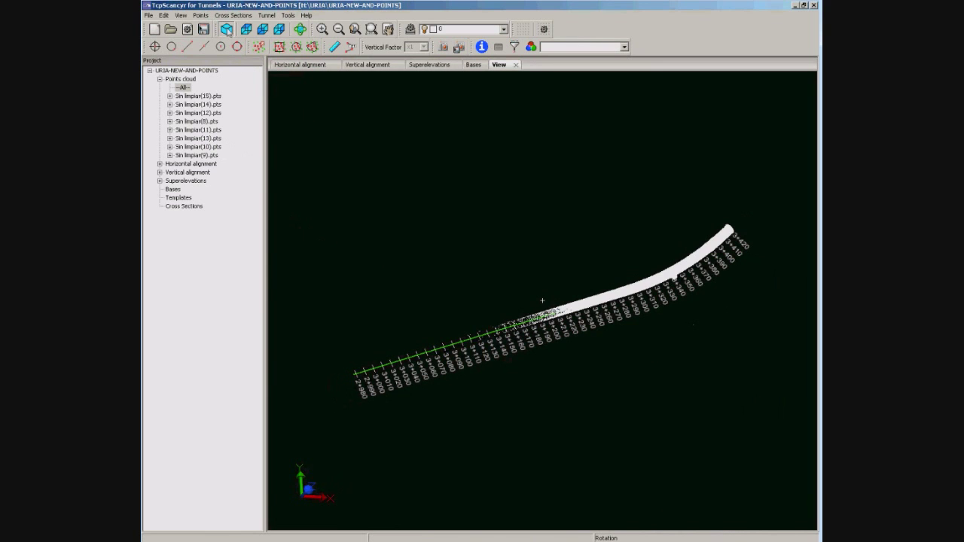
left_click(238, 46)
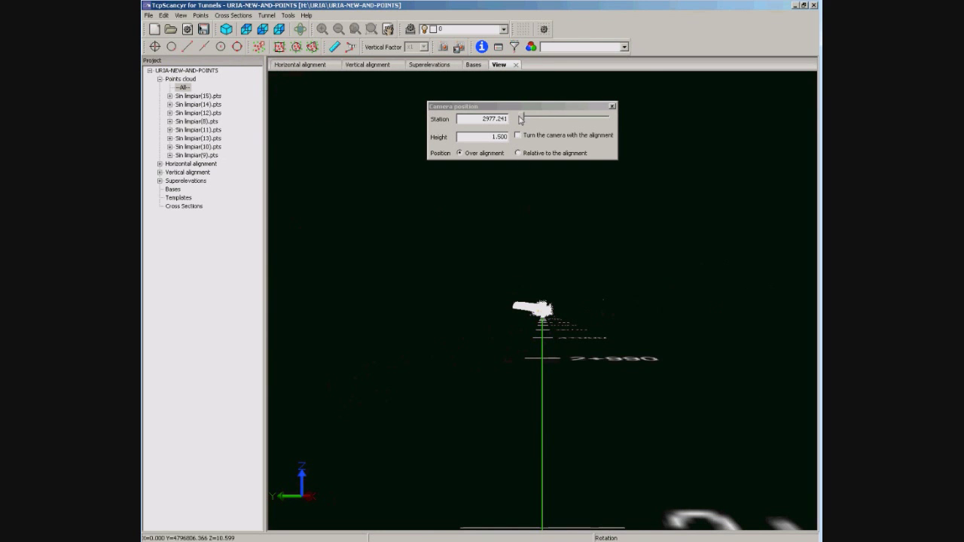
mouse_move(522, 118)
left_mouse_down()
mouse_move(567, 131)
mouse_move(522, 136)
left_mouse_up()
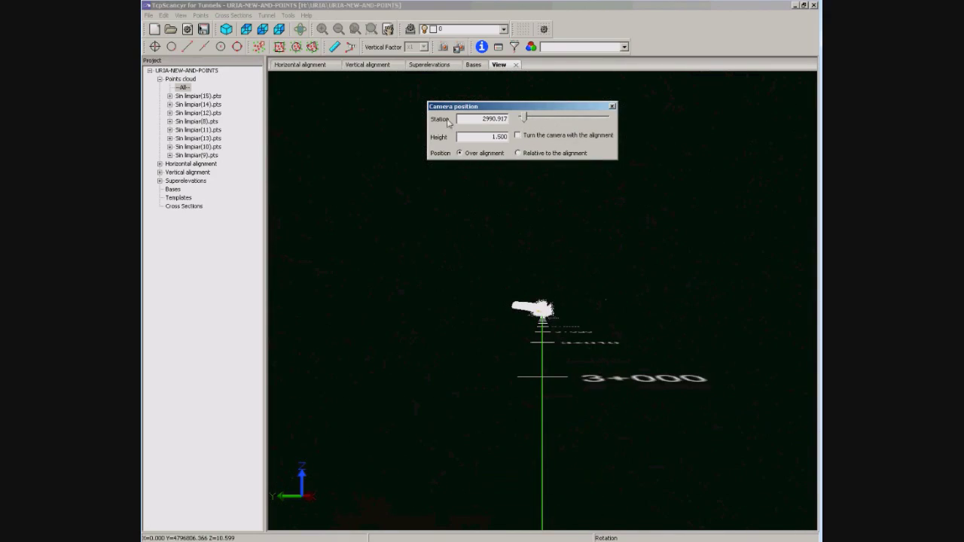
Step: View the whole alignment from top, front and side, then zoom into the point-cloud strip
left_click(226, 29)
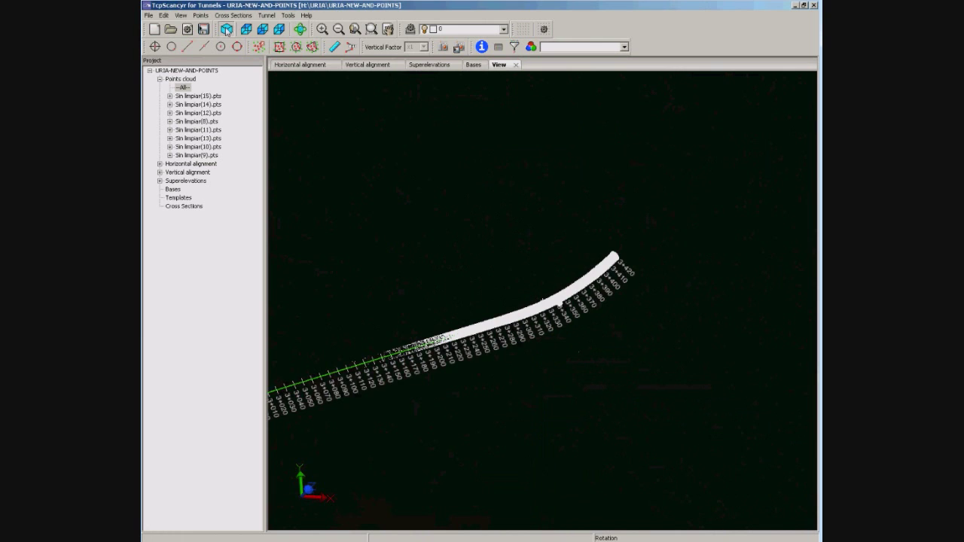
left_click(245, 29)
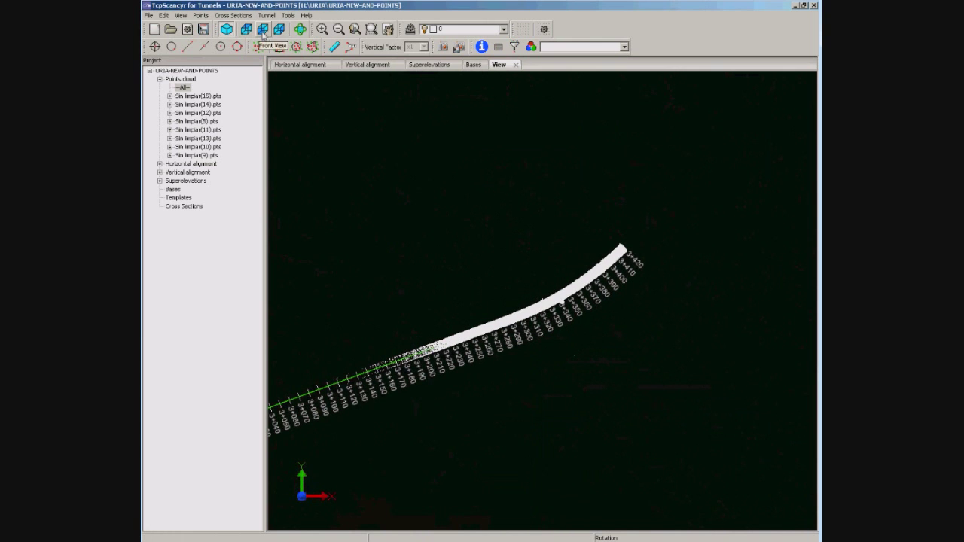
left_click(262, 31)
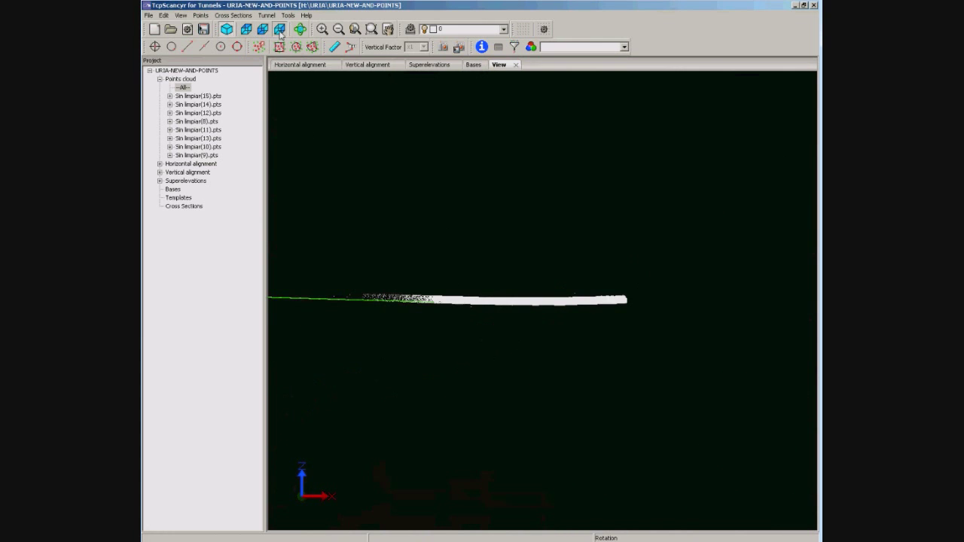
left_click(278, 29)
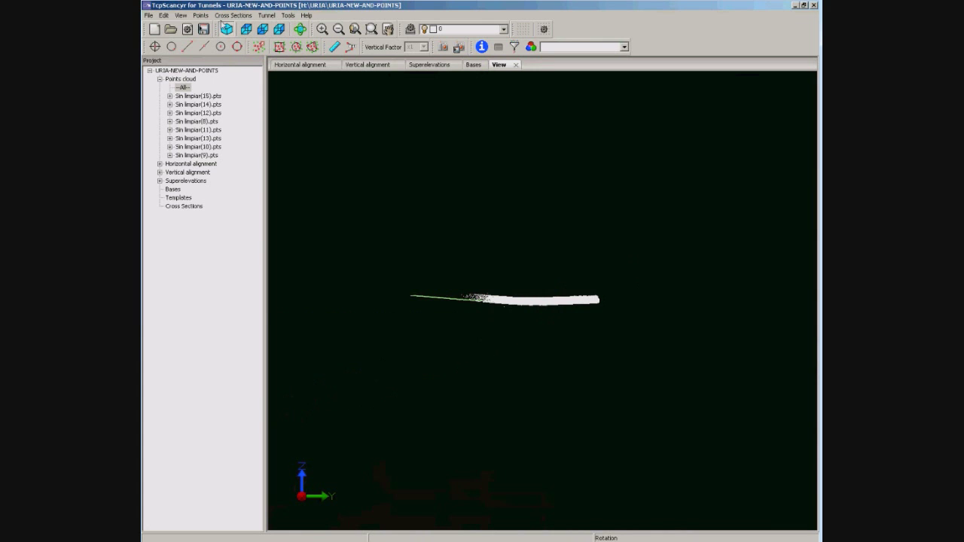
left_click(355, 29)
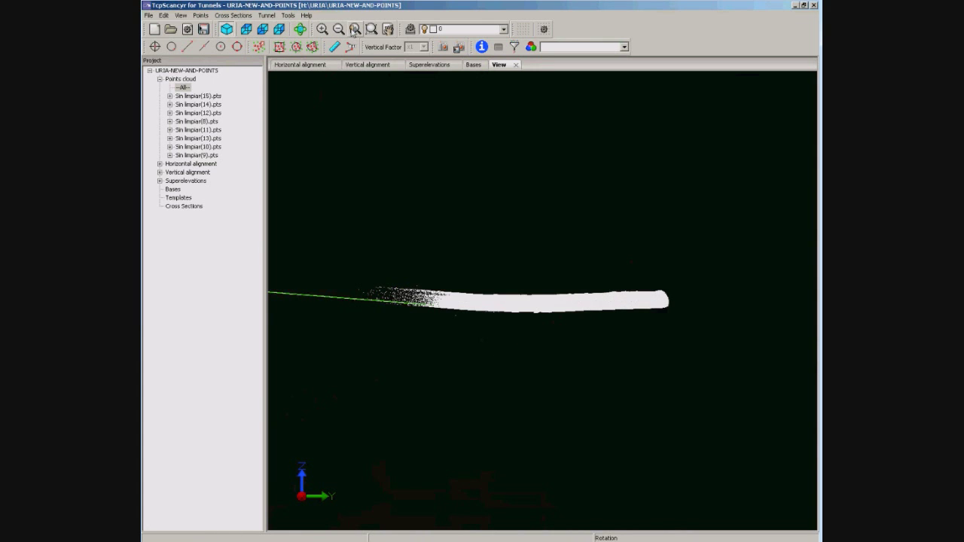
left_click(200, 15)
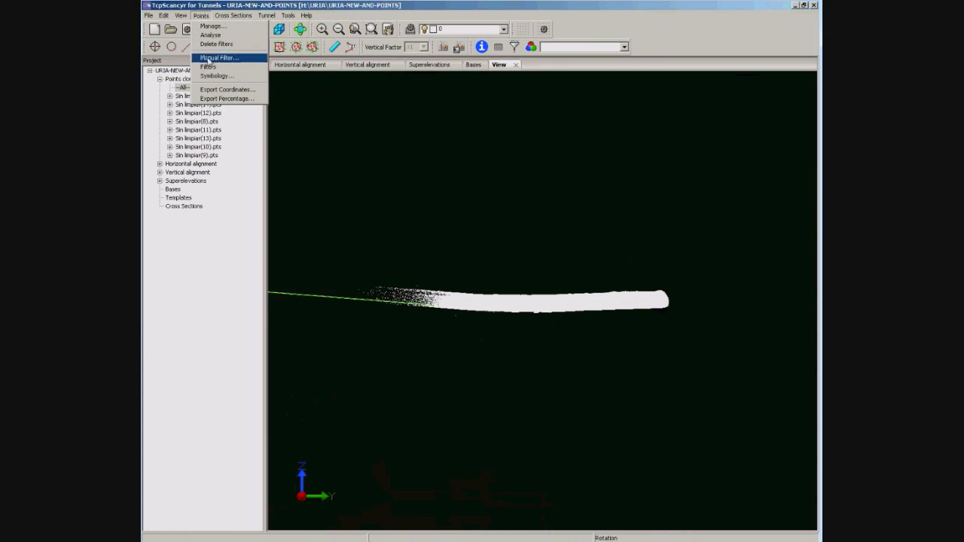
Step: Limit the point filter to stations 3081.638 through 3373.951
left_click(210, 67)
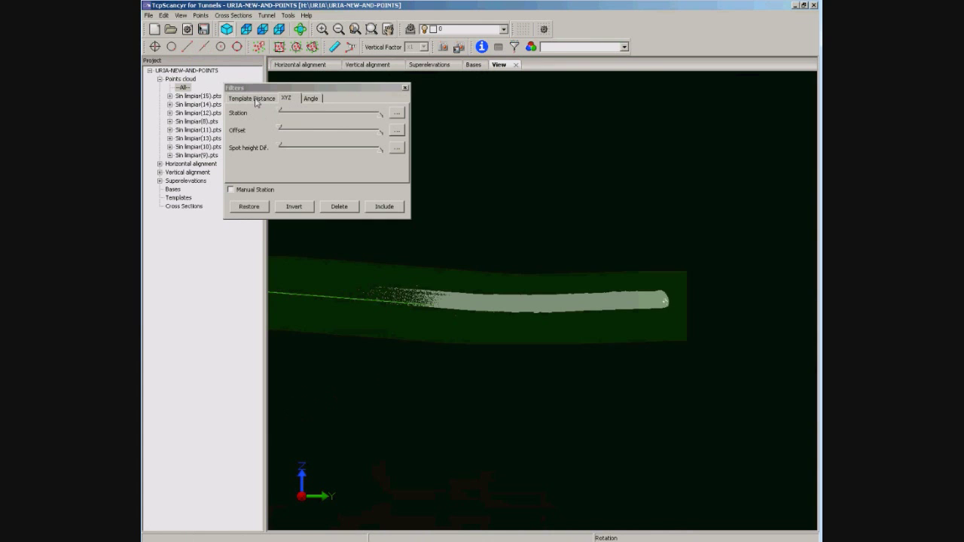
left_click_drag(381, 115, 350, 118)
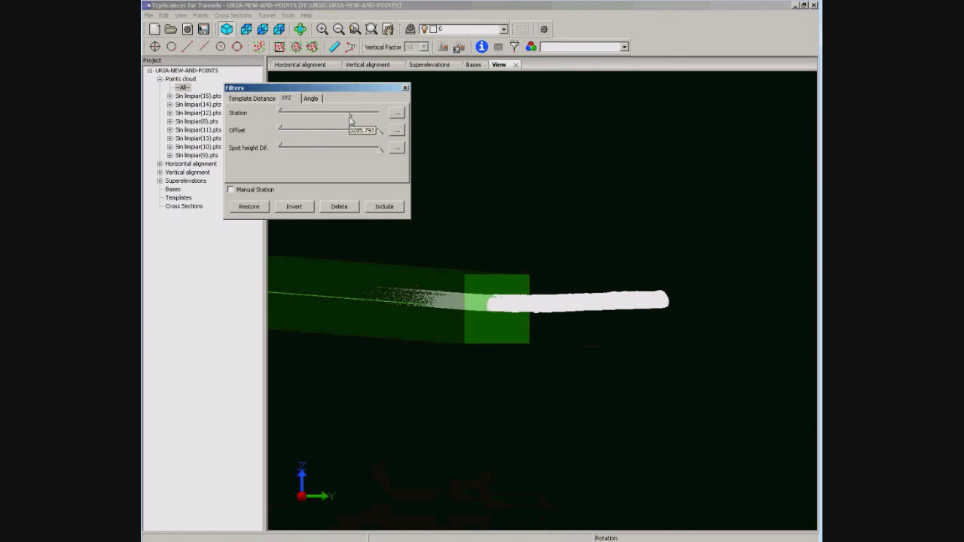
left_click_drag(280, 112, 329, 117)
left_click_drag(443, 213, 522, 243)
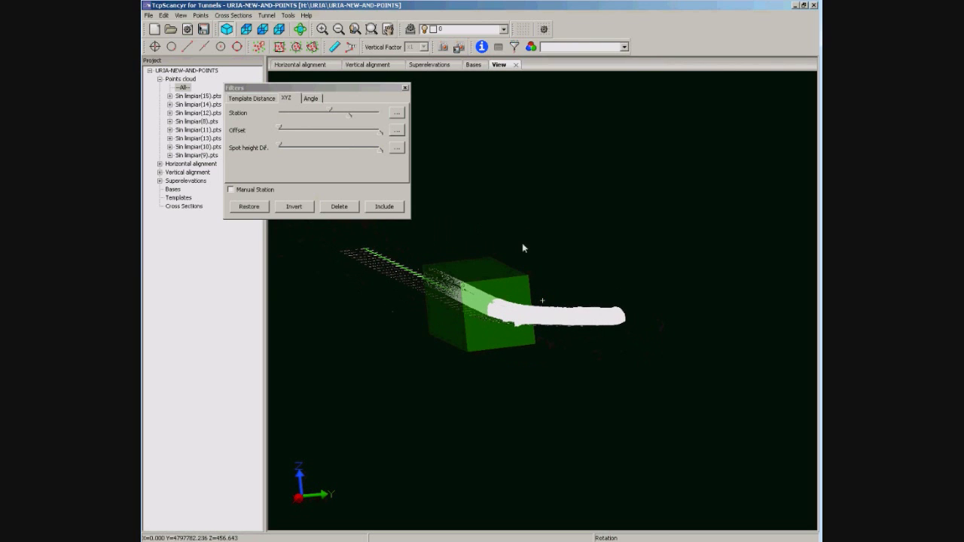
Step: Narrow the offset range, reduce the cylindrical filter radius and slide it along the tunnel
left_click_drag(282, 130, 310, 143)
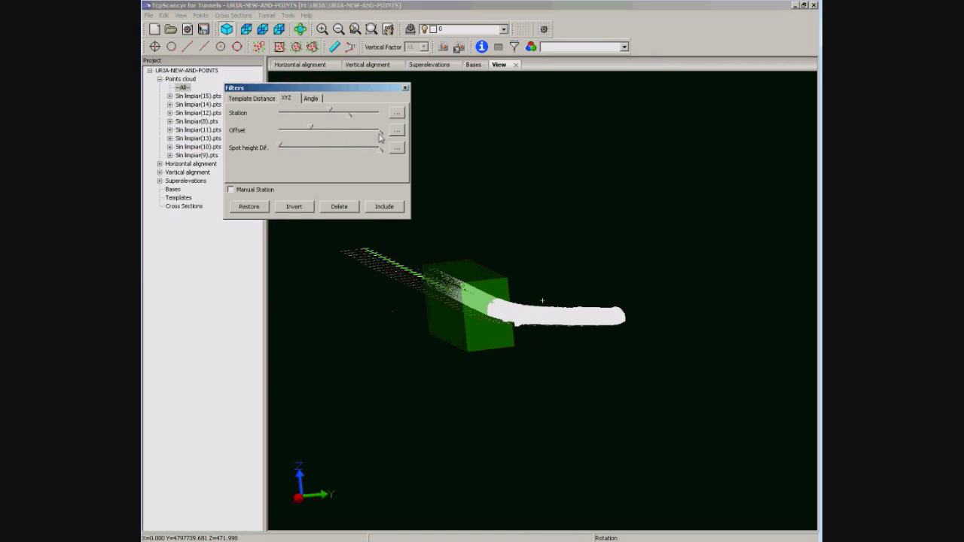
left_click_drag(371, 139, 367, 141)
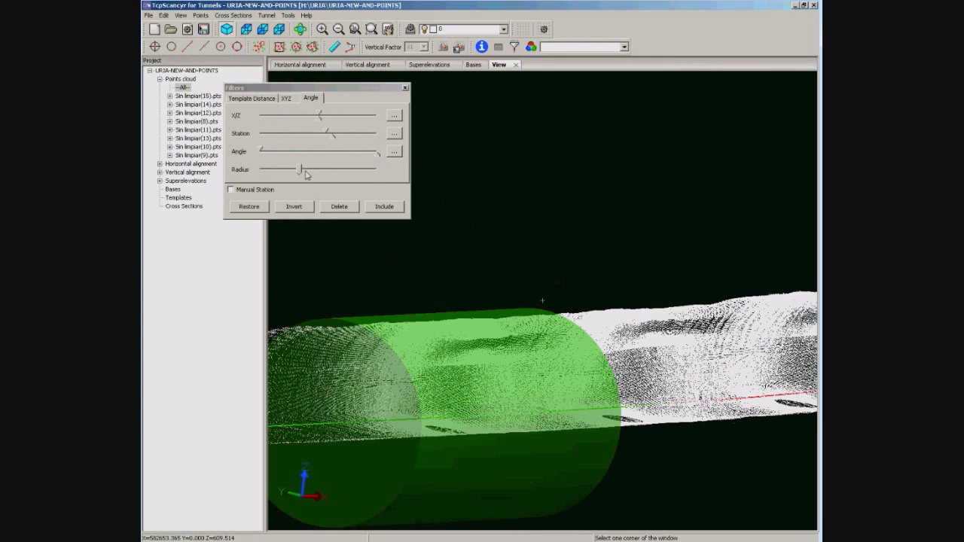
left_click_drag(299, 169, 282, 174)
mouse_move(319, 115)
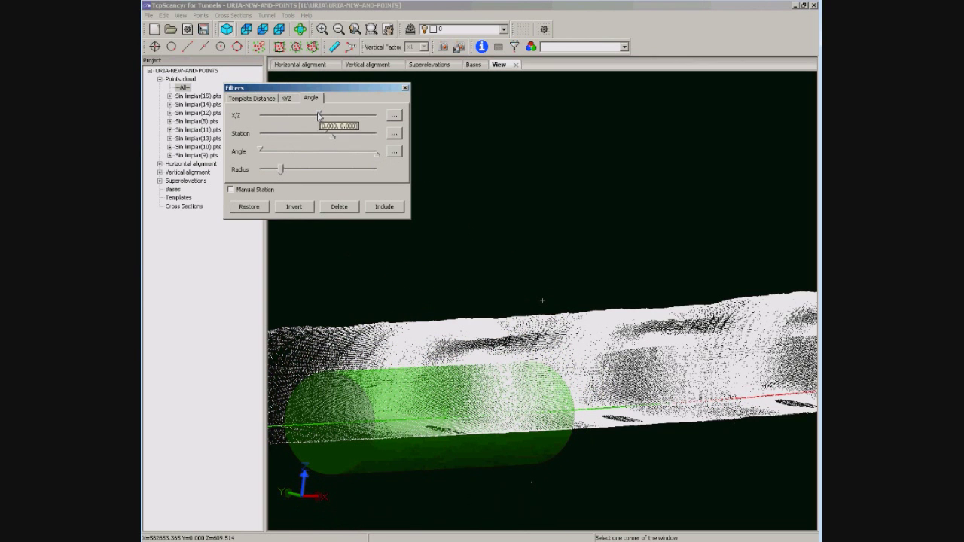
mouse_move(319, 115)
left_mouse_down()
mouse_move(338, 119)
mouse_move(322, 121)
mouse_move(331, 122)
left_mouse_up()
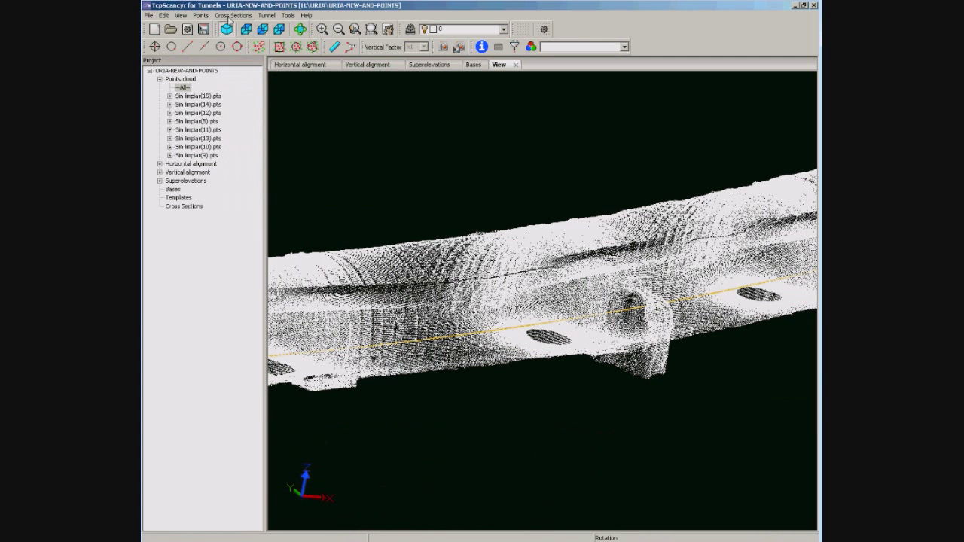
left_click(232, 15)
Step: Start cross-section calculation, saving over the existing URIA-NEW.trb file
left_click(234, 25)
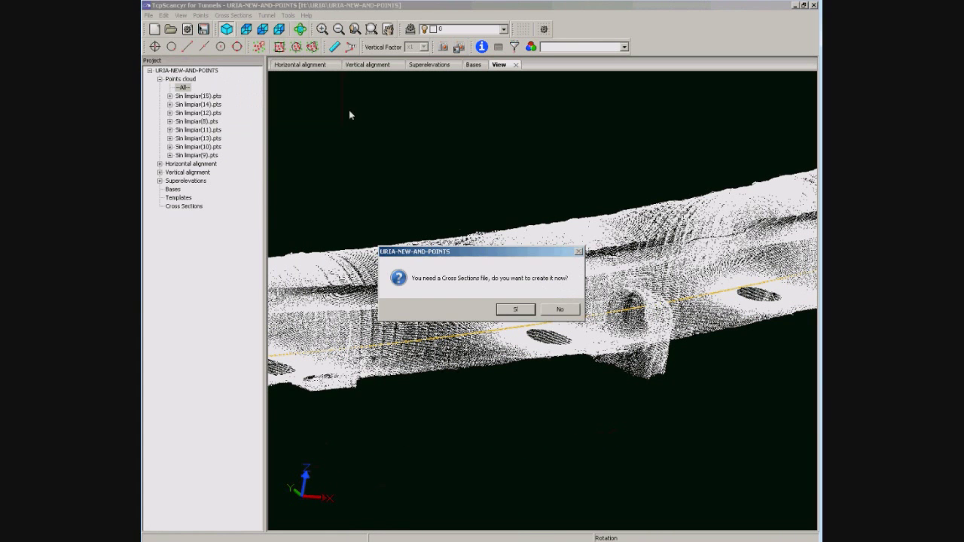
left_click(519, 310)
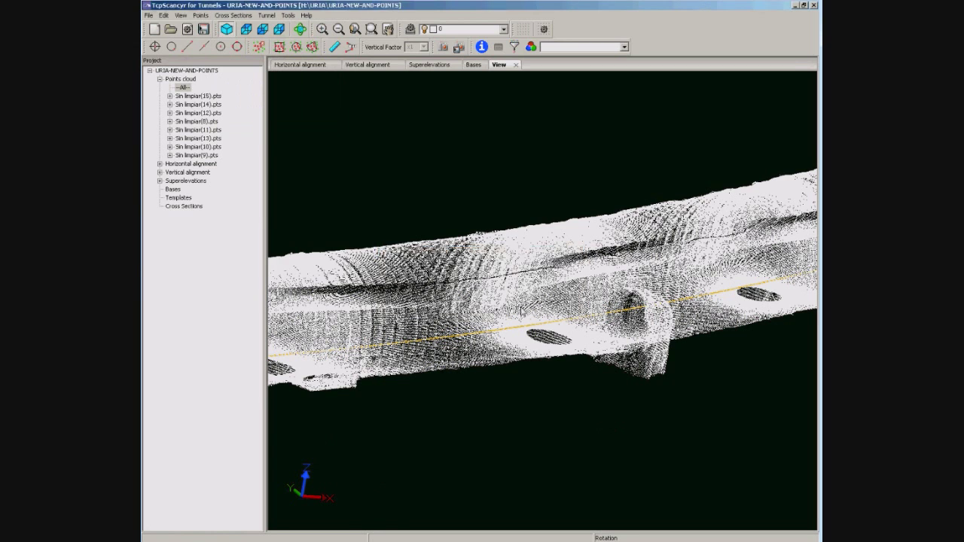
left_click(458, 83)
double_click(459, 83)
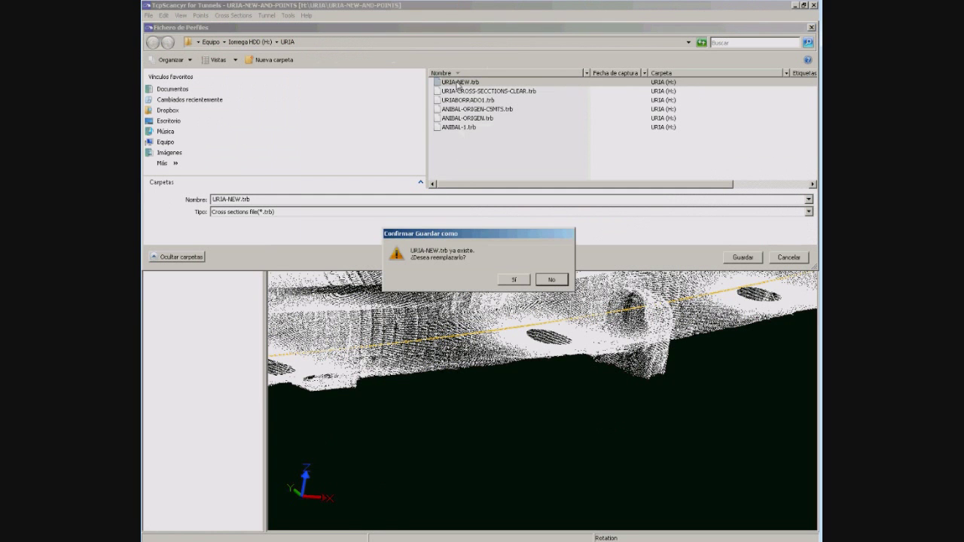
left_click(514, 279)
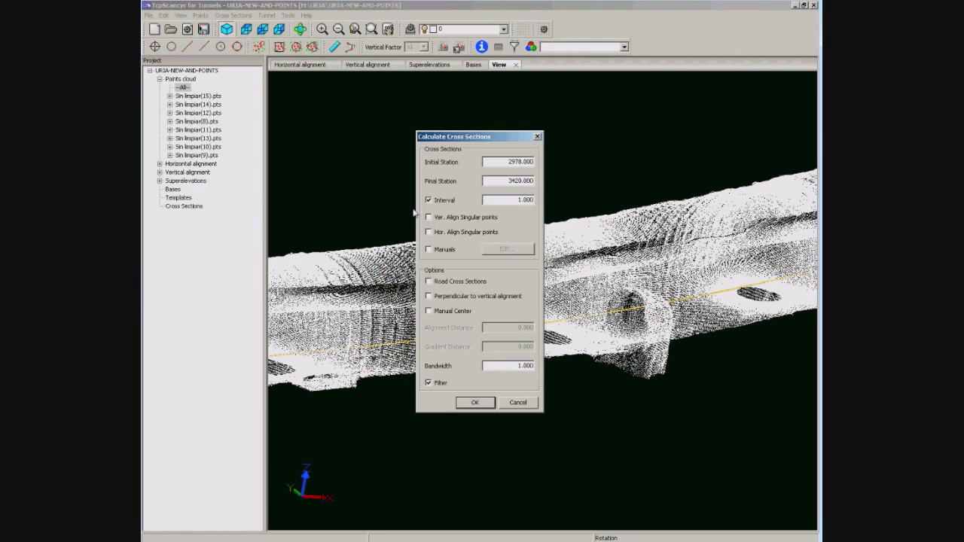
Step: Calculate sections from station 3230 with manual centre, gradient distance .5 and bandwidth .05
left_click_drag(533, 161, 465, 164)
type("3230")
left_click(428, 311)
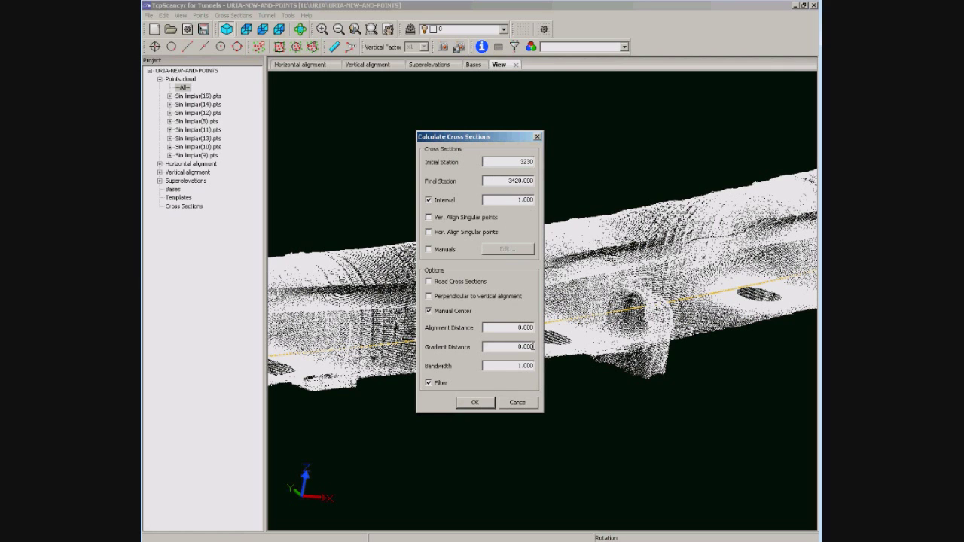
double_click(525, 346)
type(".5")
type(".05")
left_click(476, 403)
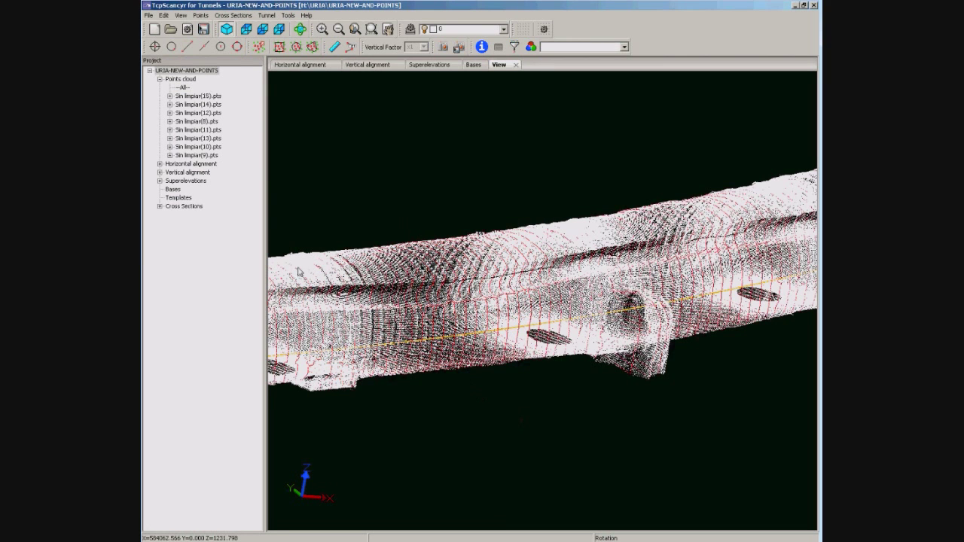
Step: Expand the Cross Sections branch to list the URIA-NEW section stations
left_click(160, 206)
left_click(159, 206)
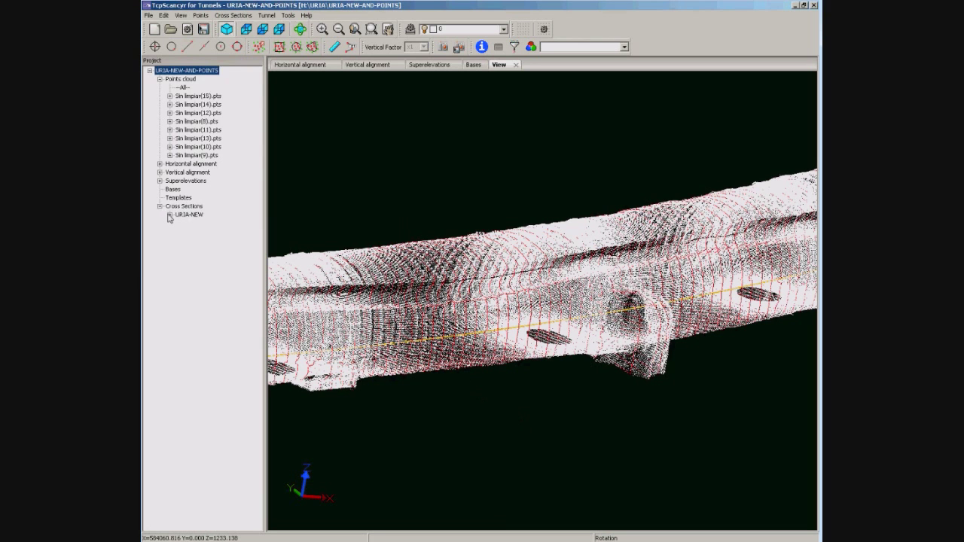
left_click(170, 215)
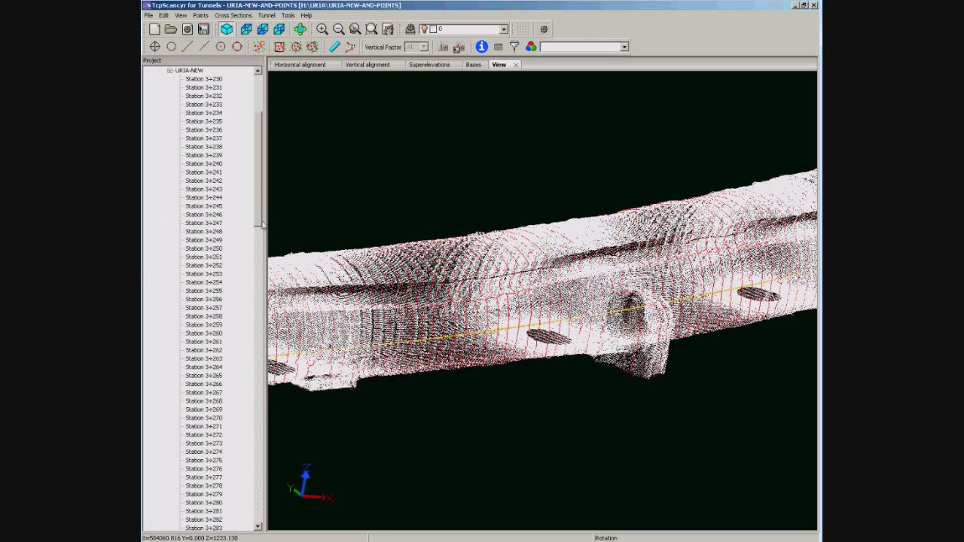
left_click_drag(262, 224, 257, 376)
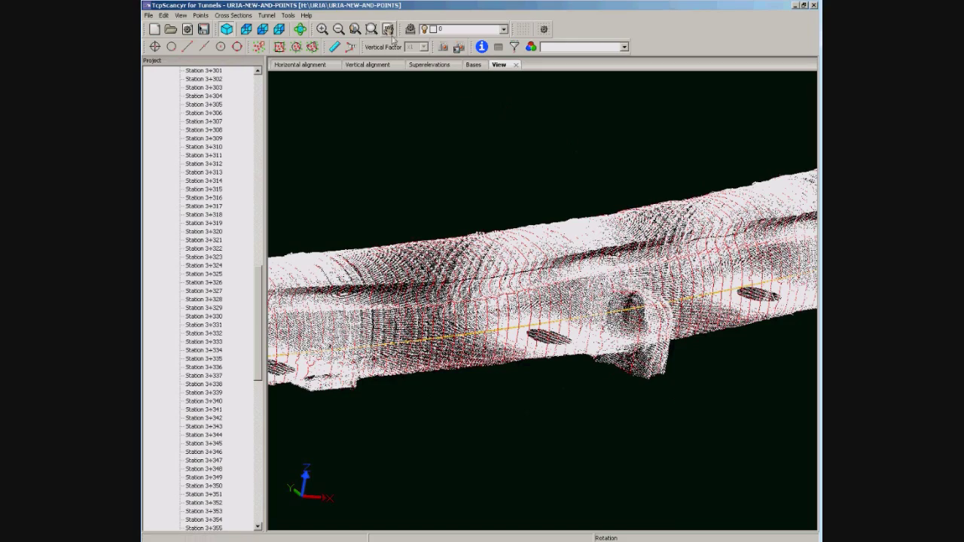
Step: Rotate and zoom the tunnel to inspect the side opening among the sections
left_click_drag(612, 188, 549, 239)
scroll(685, 297, "up", 2)
scroll(685, 297, "up", 1)
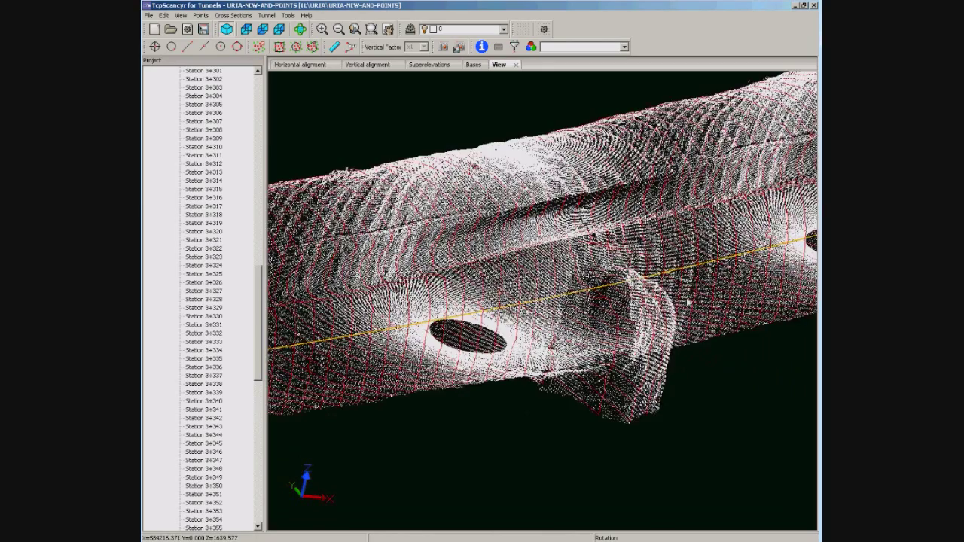
scroll(685, 297, "up", 2)
left_click_drag(685, 298, 687, 288)
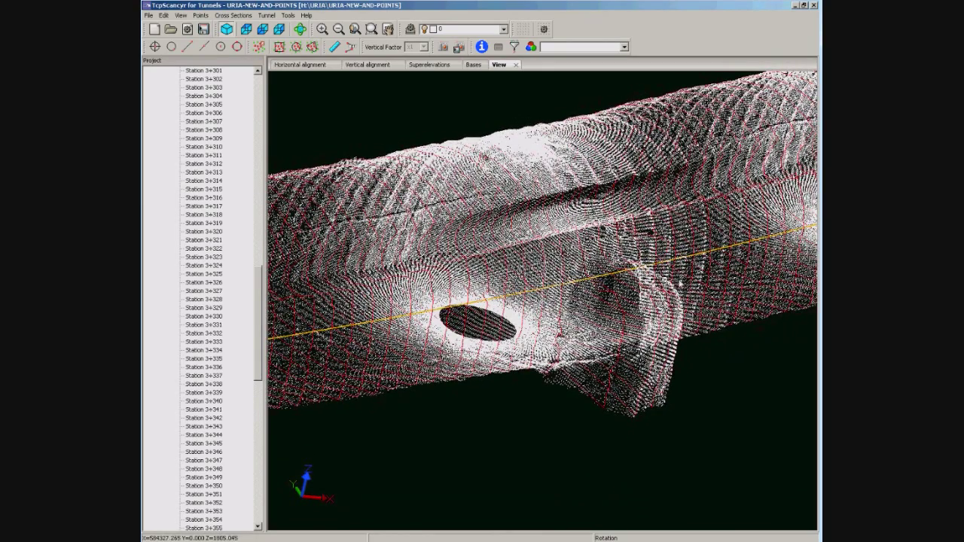
left_click(233, 16)
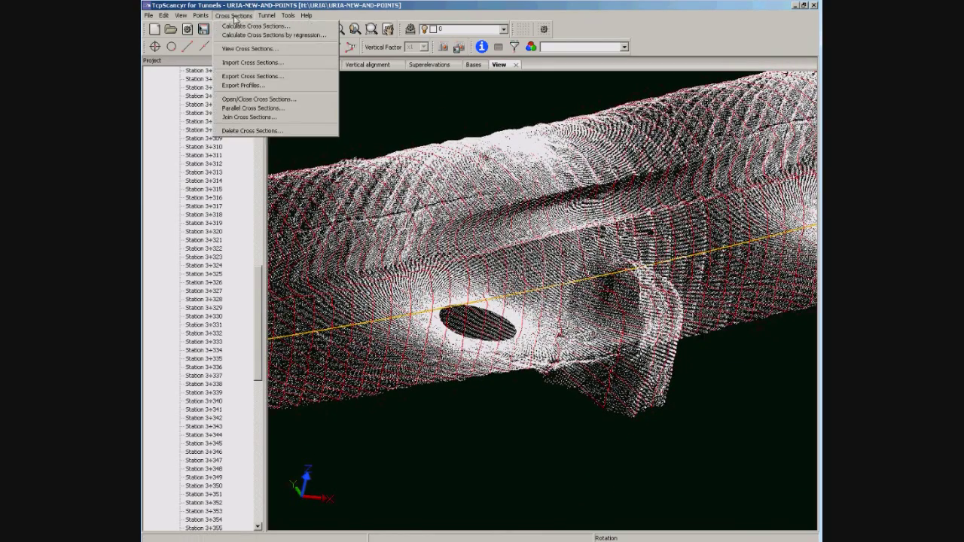
Step: Recalculate cross sections from station 3337 to 3344 at a 0.20 interval
left_click(238, 27)
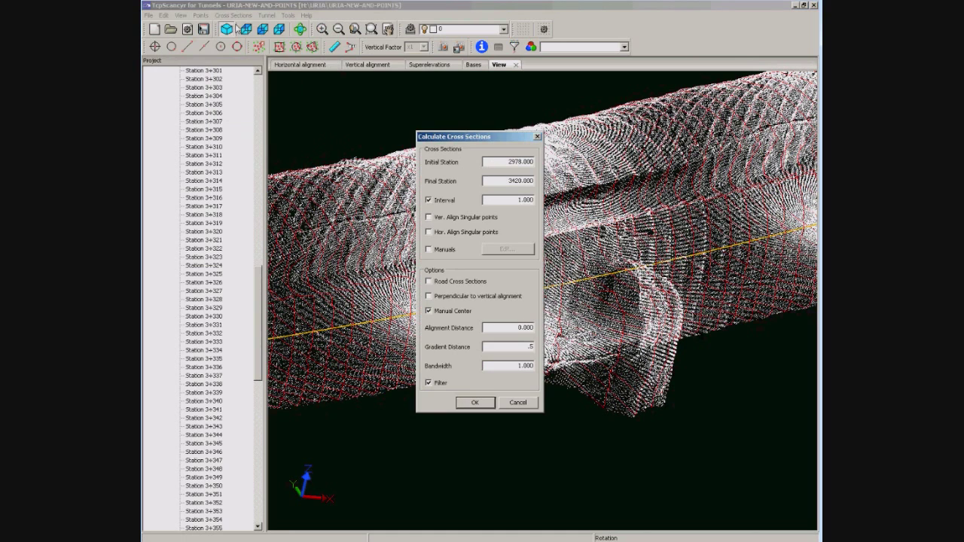
double_click(529, 161)
type("3")
double_click(512, 181)
type("337")
double_click(525, 197)
type("44")
left_click(475, 403)
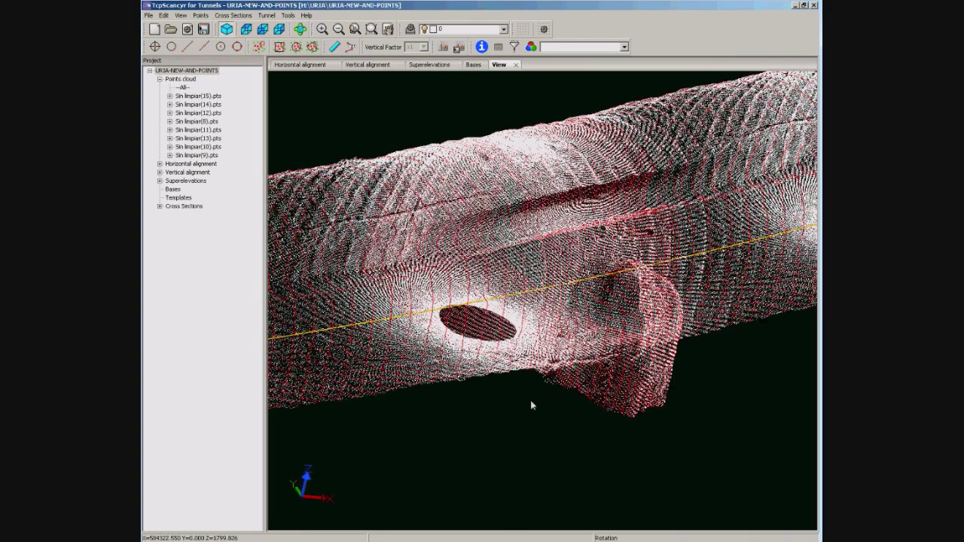
Step: Orbit, pan and zoom in to view the tunnel cloud's red section lines from the side
left_click_drag(530, 405, 421, 426)
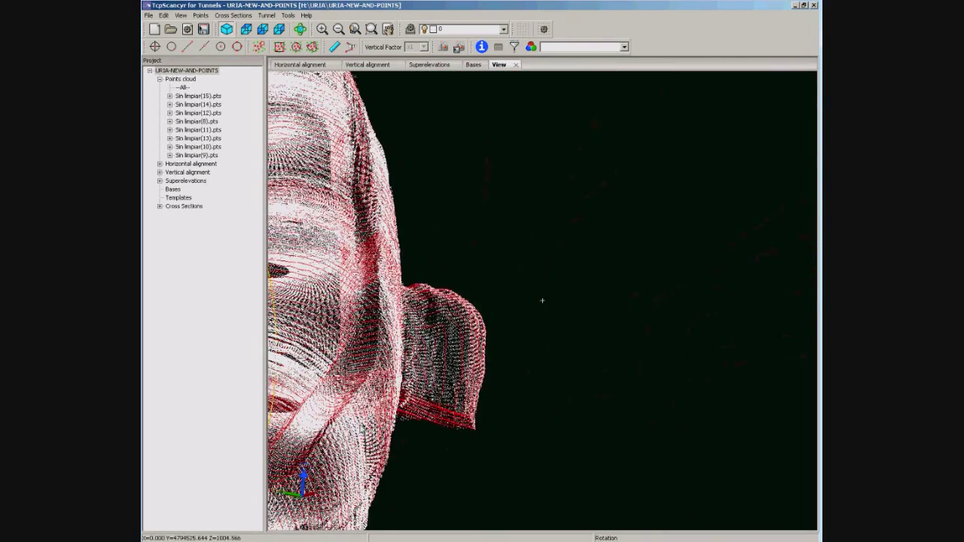
left_click(388, 29)
left_click_drag(542, 300, 631, 338)
scroll(461, 307, "up", 3)
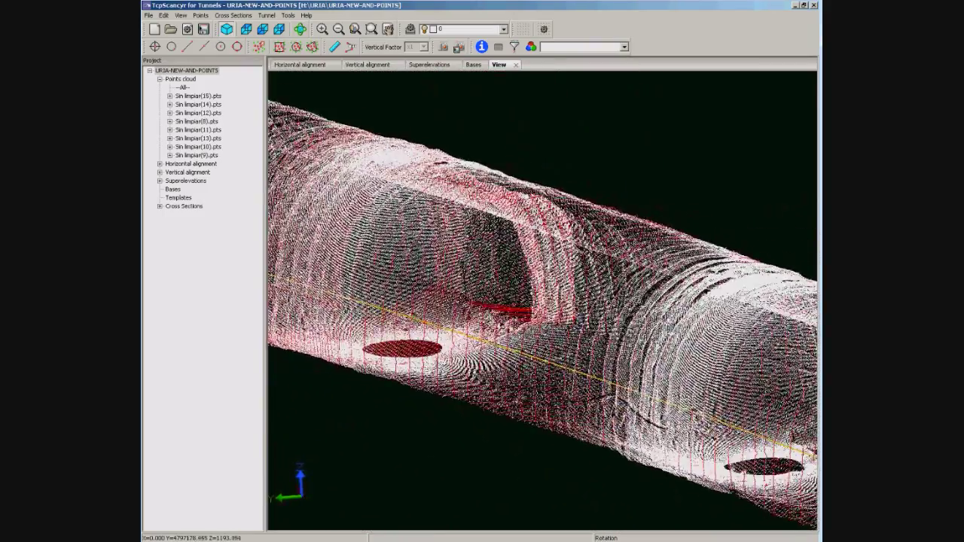
scroll(501, 335, "up", 1)
scroll(517, 316, "up", 2)
left_click_drag(516, 313, 444, 337)
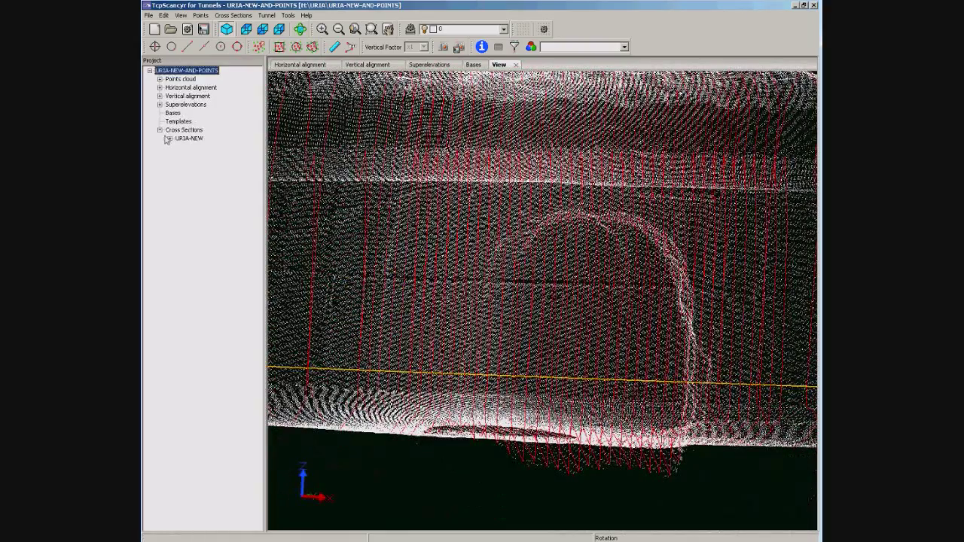
Step: Open the Station 3+230 cross-section profile from the URIA-NEW sections
left_click(170, 140)
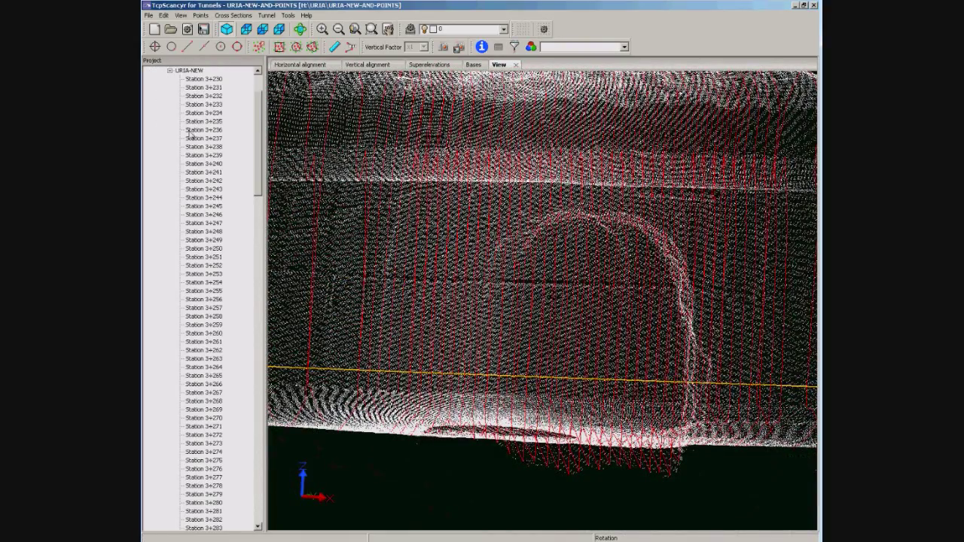
left_click(204, 80)
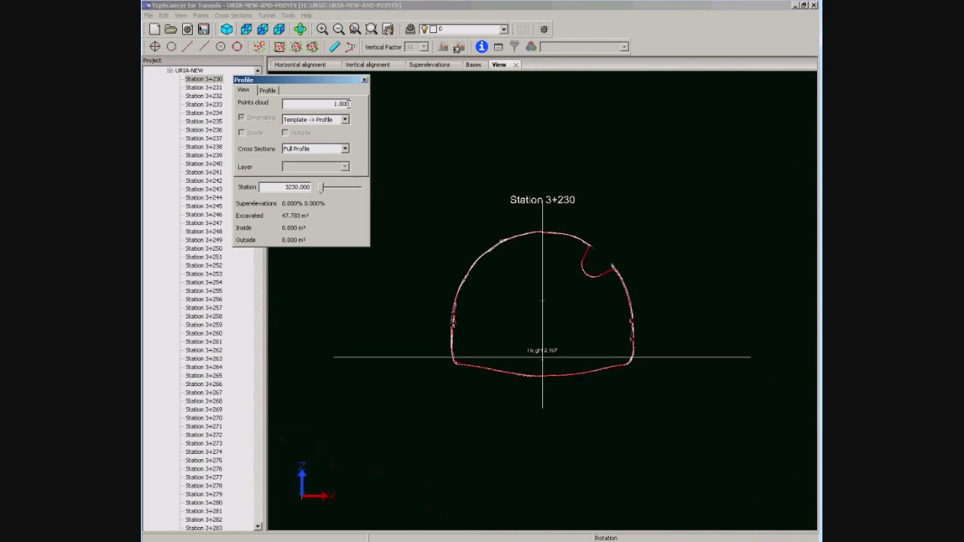
left_click_drag(656, 233, 444, 311)
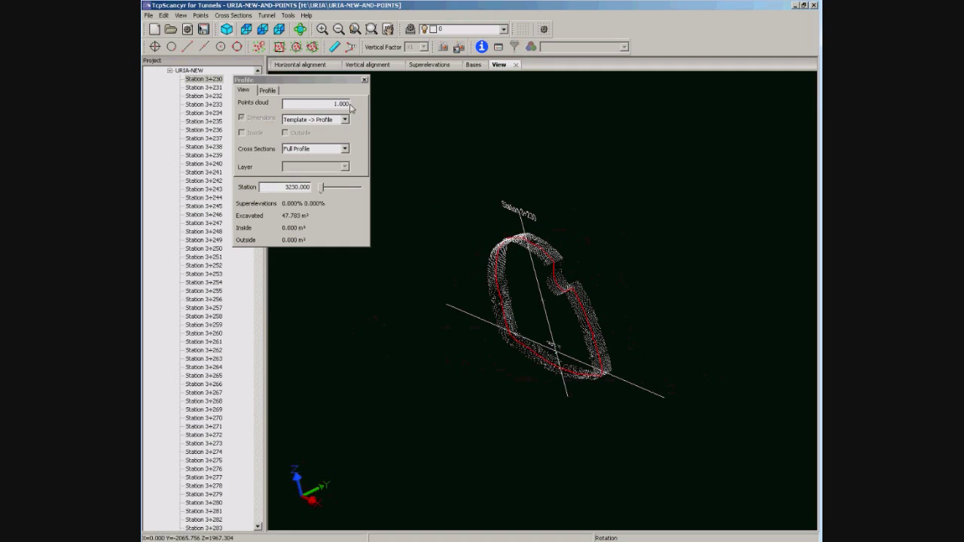
Step: Set the points-cloud thickness to 10, then 0.05, and view the profile head-on
left_click_drag(350, 105, 310, 107)
type("10")
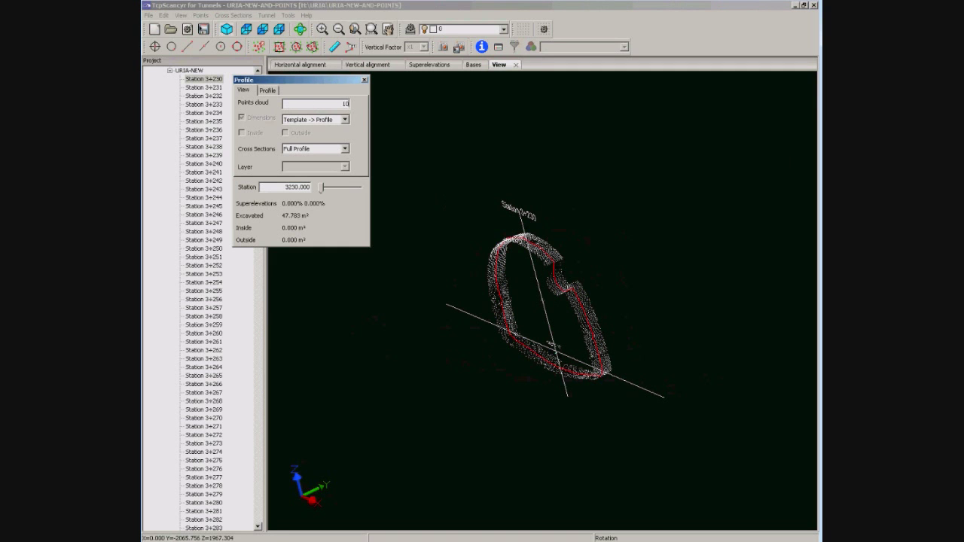
key("Return")
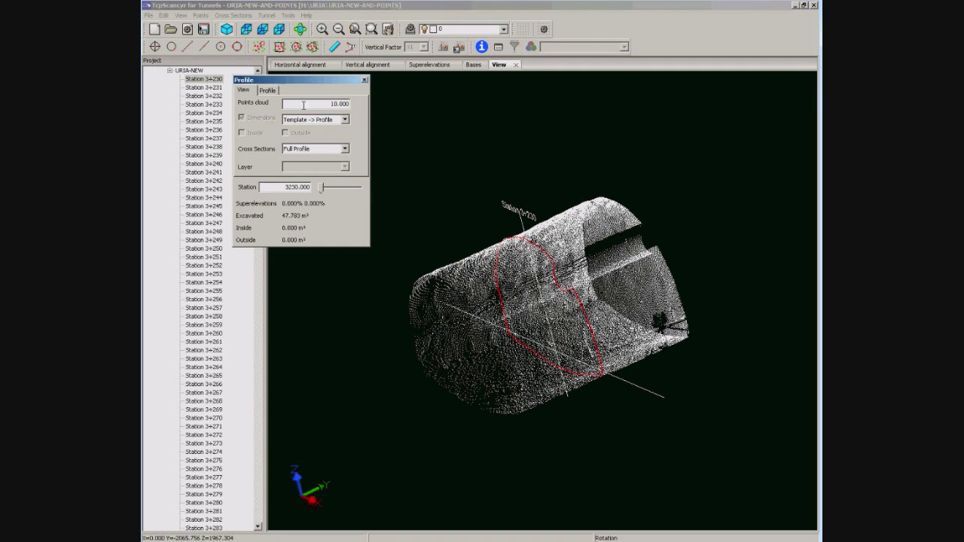
double_click(329, 105)
type("0.05")
key("Return")
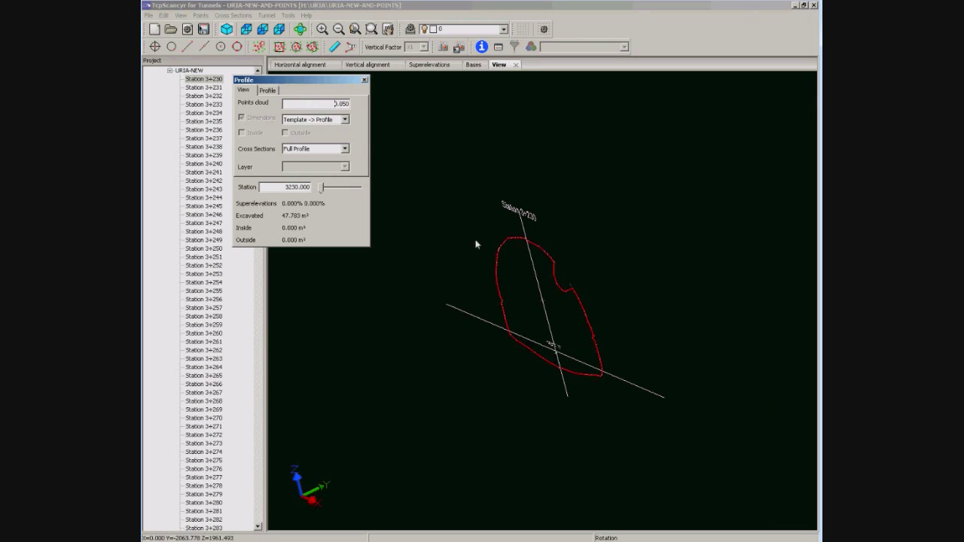
left_click(263, 29)
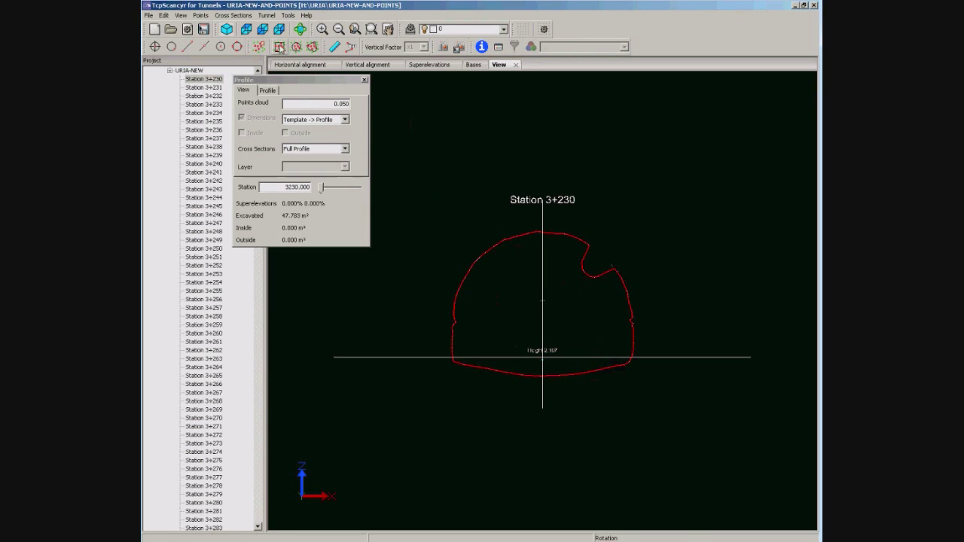
left_click(278, 47)
Step: Delete the notch and edge points from Station 3+230's profile (area 49.117 m²), then show Station 3+240
left_click(530, 304)
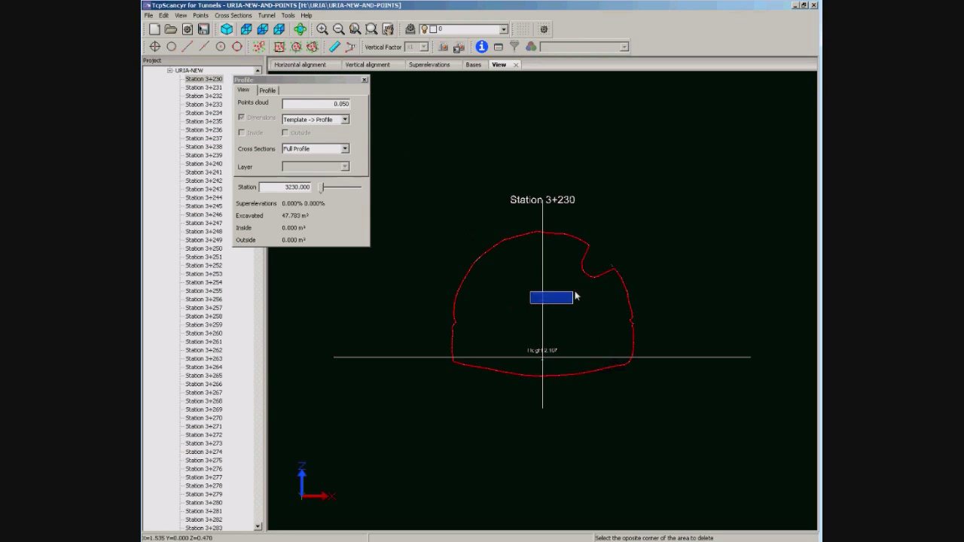
left_click(613, 251)
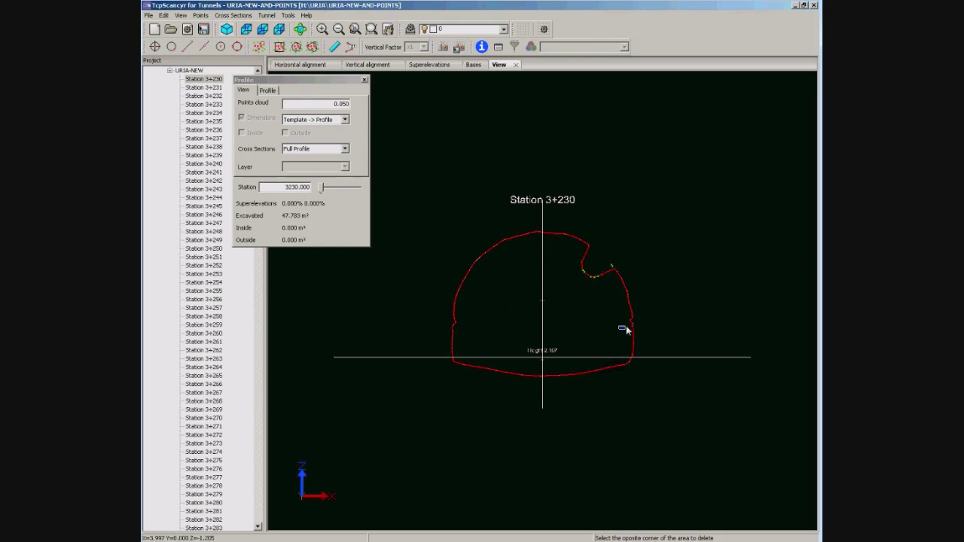
left_click(636, 317)
left_click(618, 331)
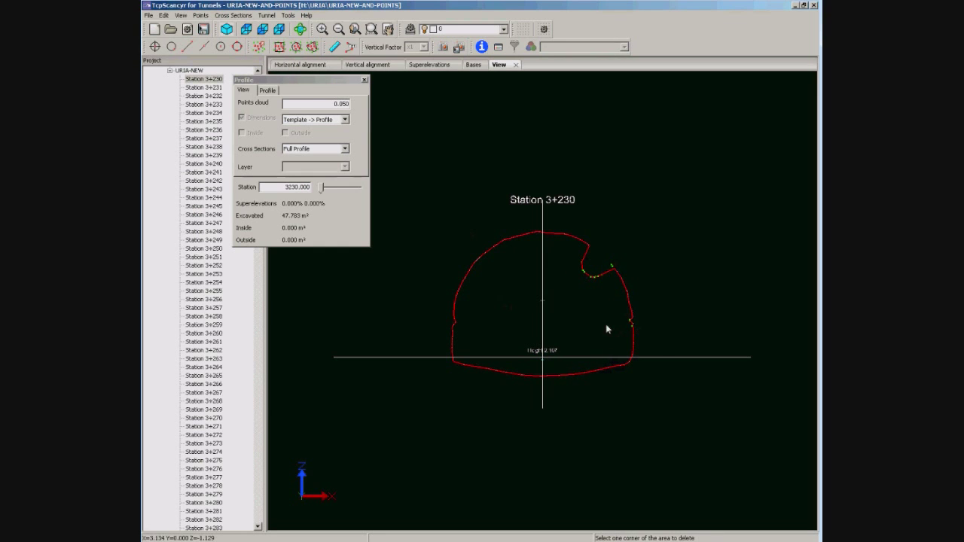
left_click(465, 316)
left_click(454, 333)
right_click(490, 314)
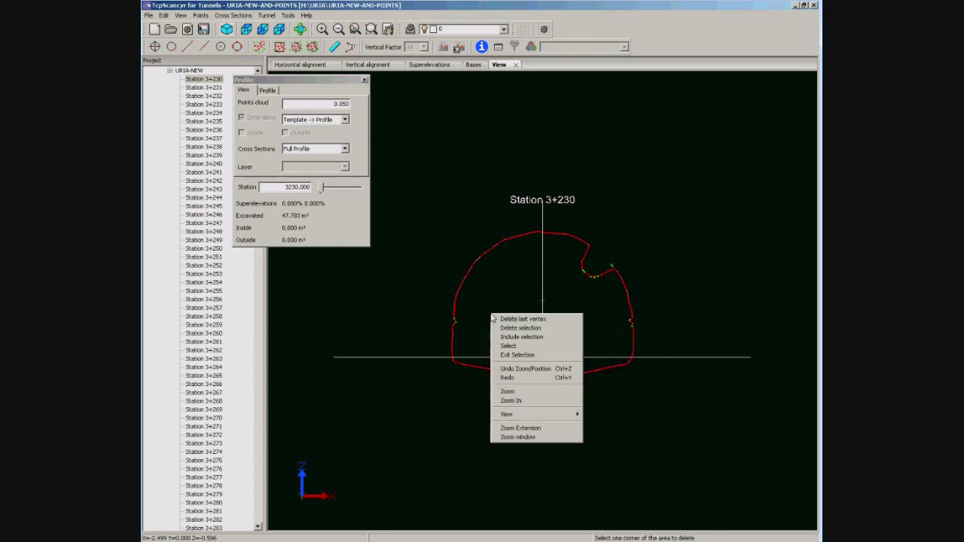
left_click(508, 331)
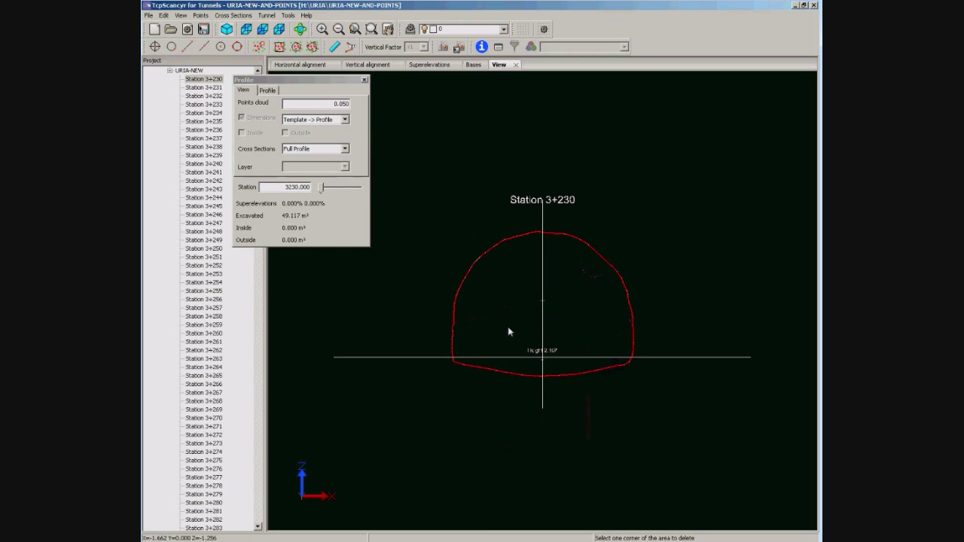
left_click(208, 164)
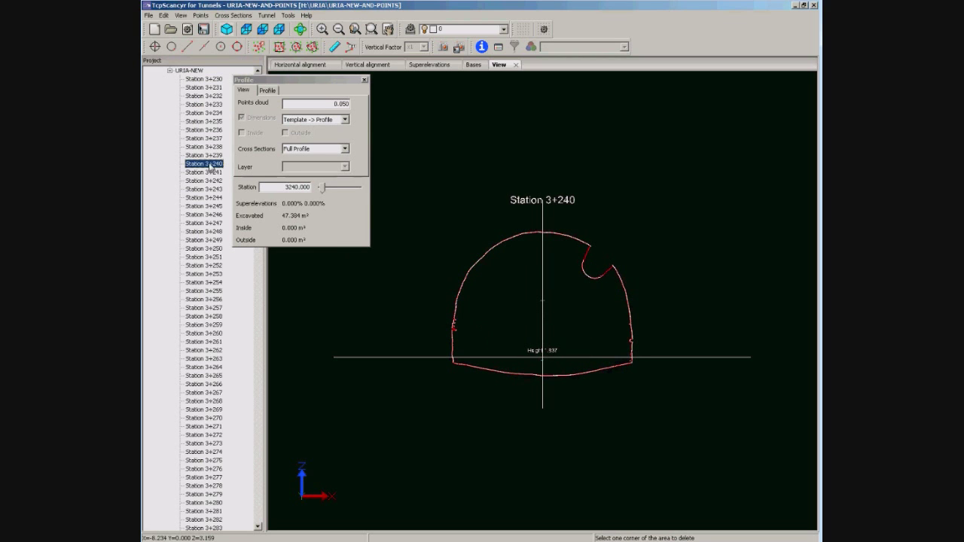
Step: Set the points-cloud thickness to 2 and orbit the thickened section slice
left_click(349, 103)
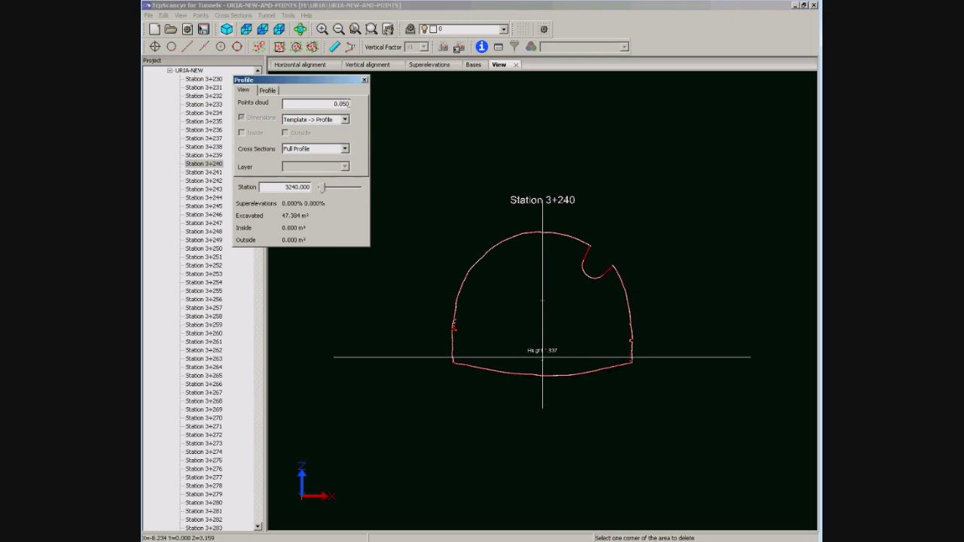
left_click_drag(349, 103, 296, 103)
type("2")
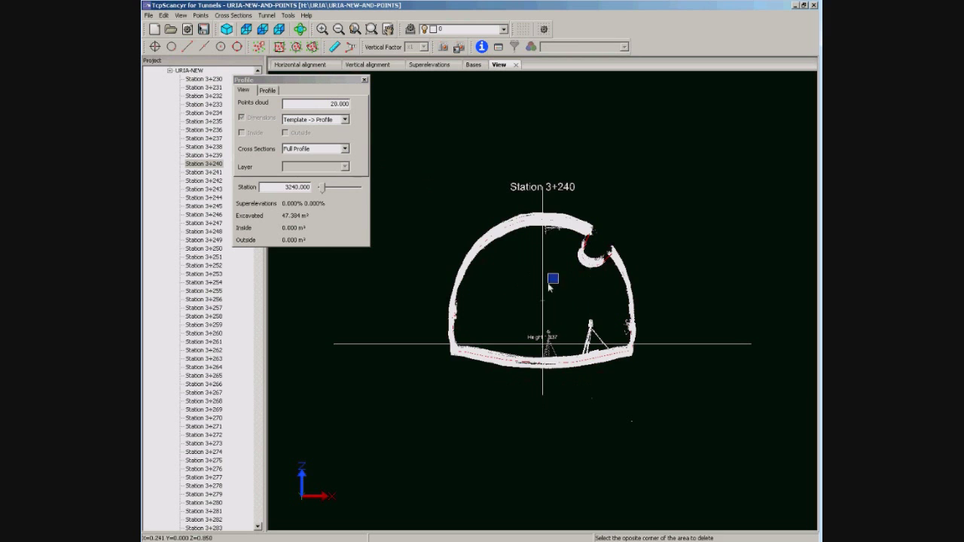
middle_click_drag(557, 279, 547, 309)
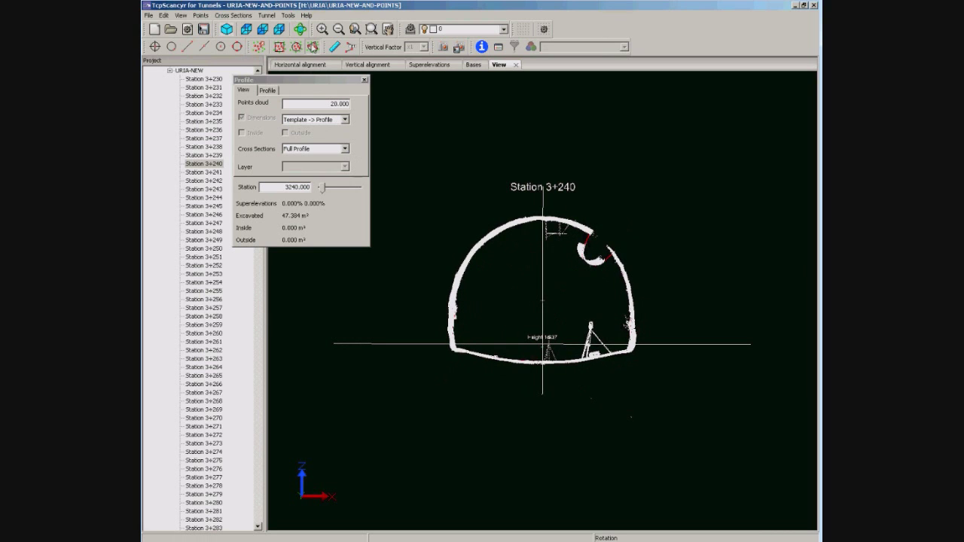
Step: Outline the cut-out points with a polygon selection and delete them from the section
left_click(312, 47)
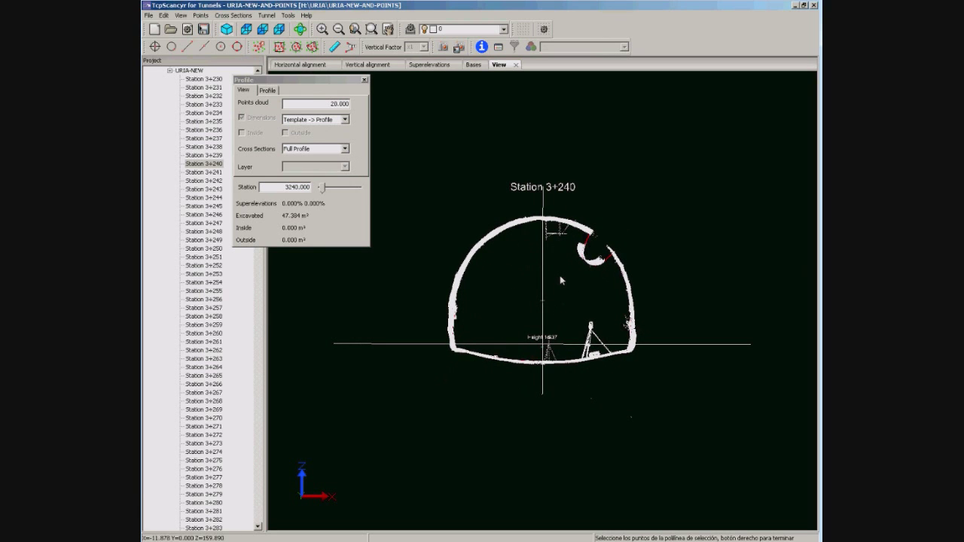
left_click(580, 235)
left_click(596, 236)
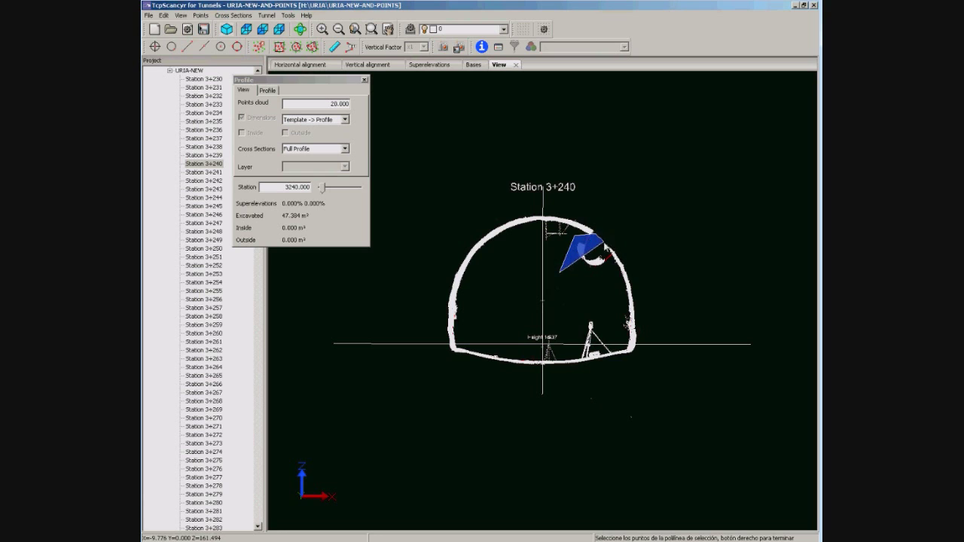
left_click(611, 263)
right_click(591, 295)
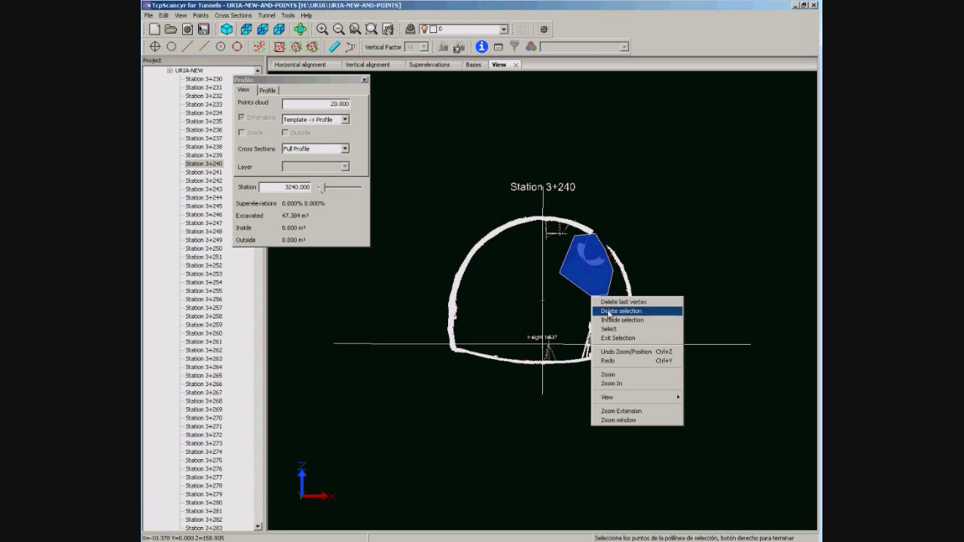
left_click(609, 329)
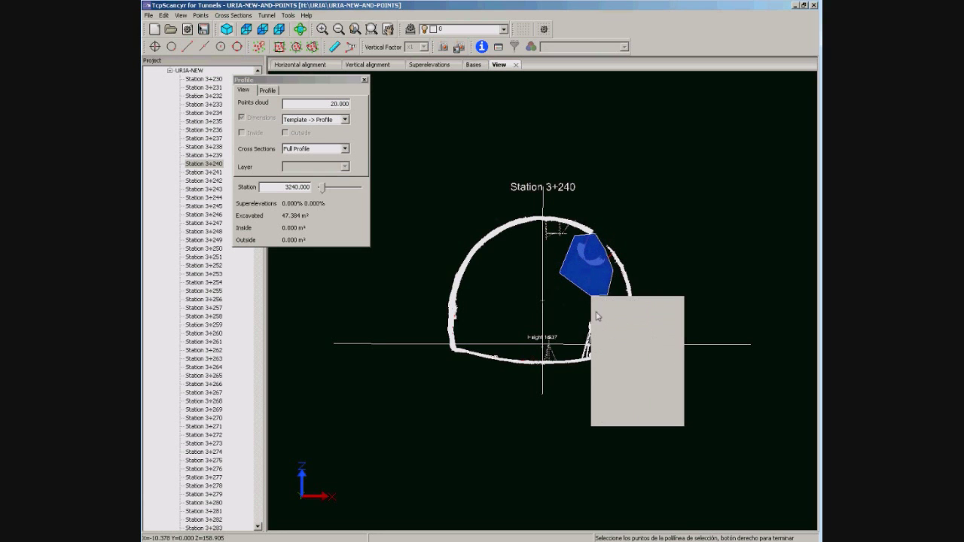
right_click(578, 291)
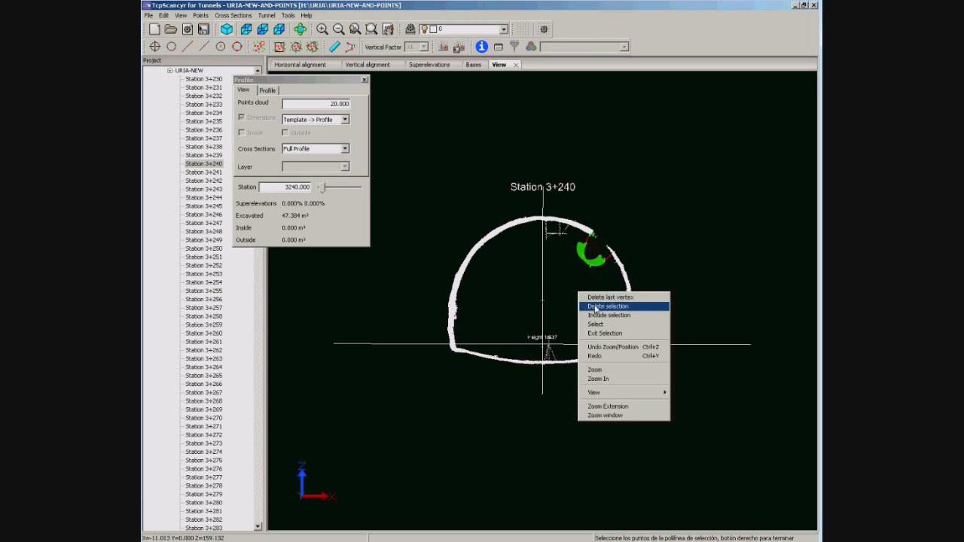
left_click(594, 308)
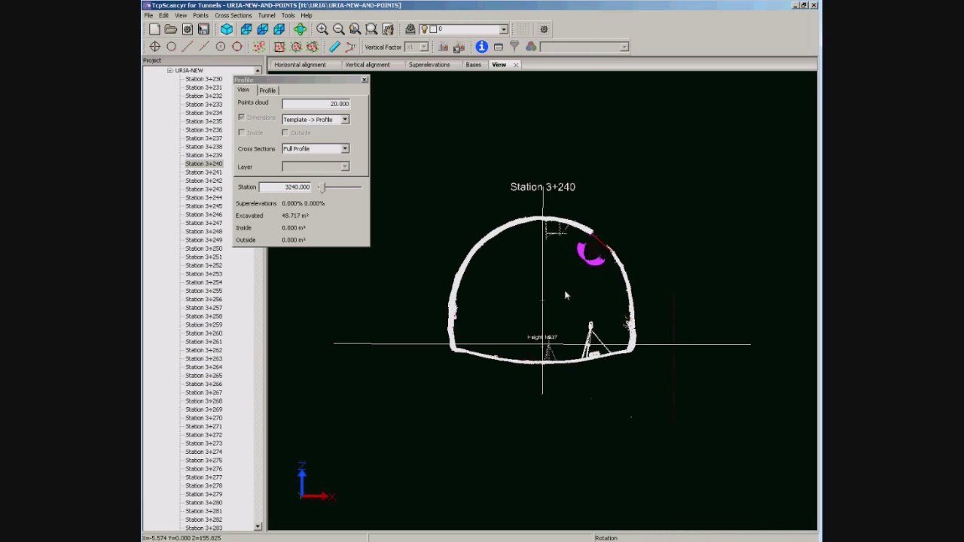
Step: Hide the Filtered points layer
left_click(503, 28)
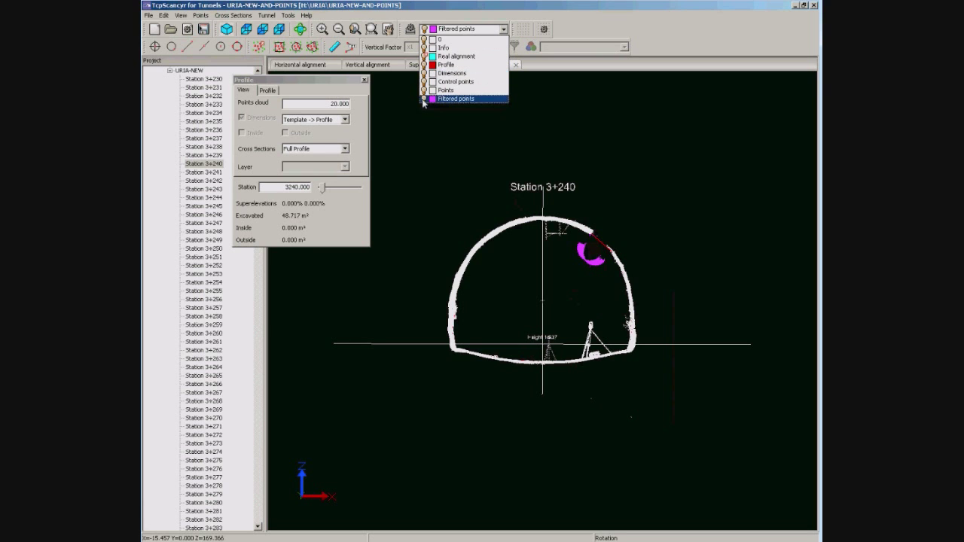
left_click(424, 99)
left_click(433, 115)
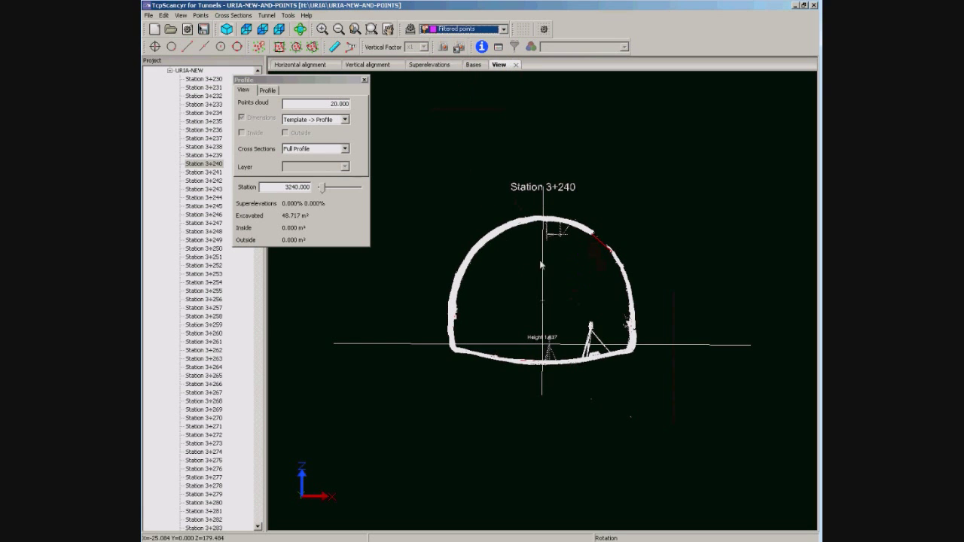
scroll(554, 260, "up", 2)
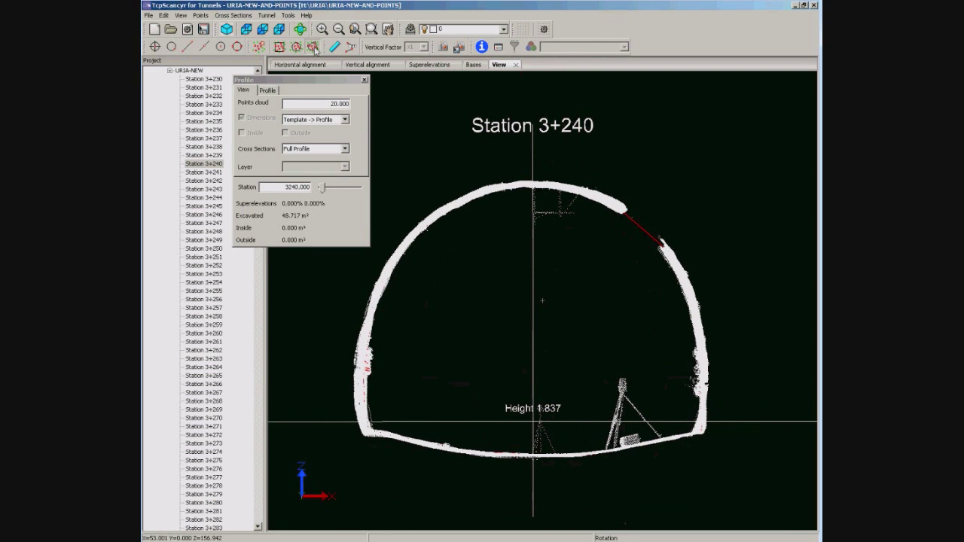
Step: Outline the stray interior points such as the tripod, include them and delete them (48.749 m²)
left_click(312, 46)
left_click(468, 231)
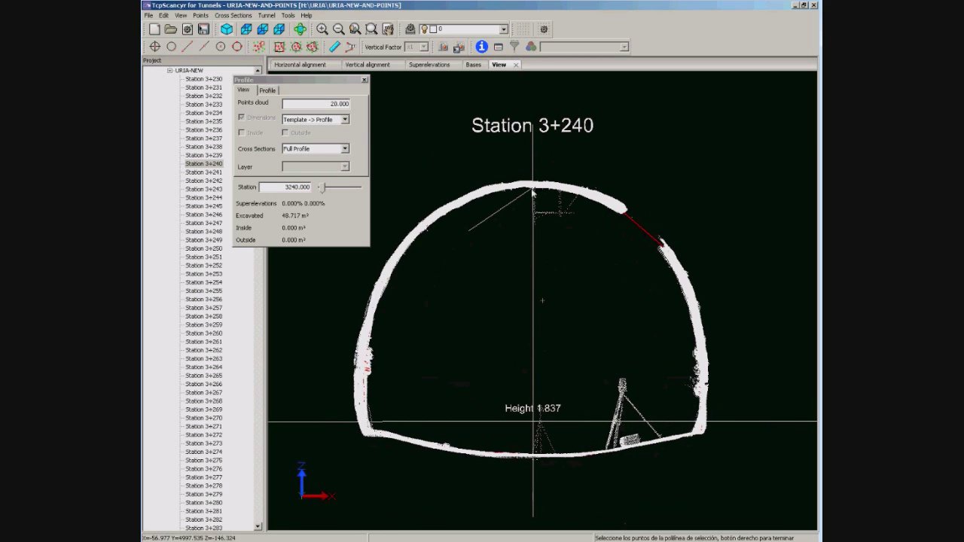
left_click(532, 188)
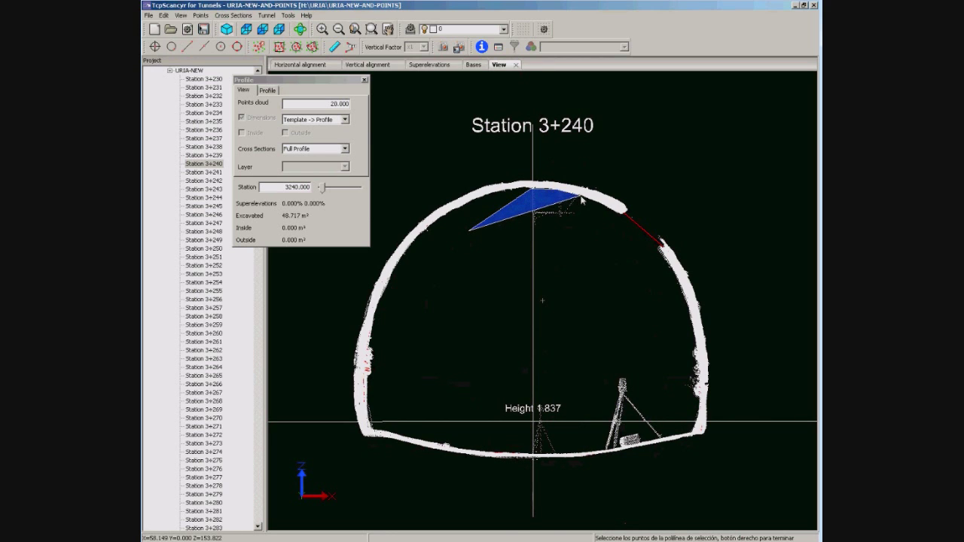
left_click(585, 194)
left_click(616, 235)
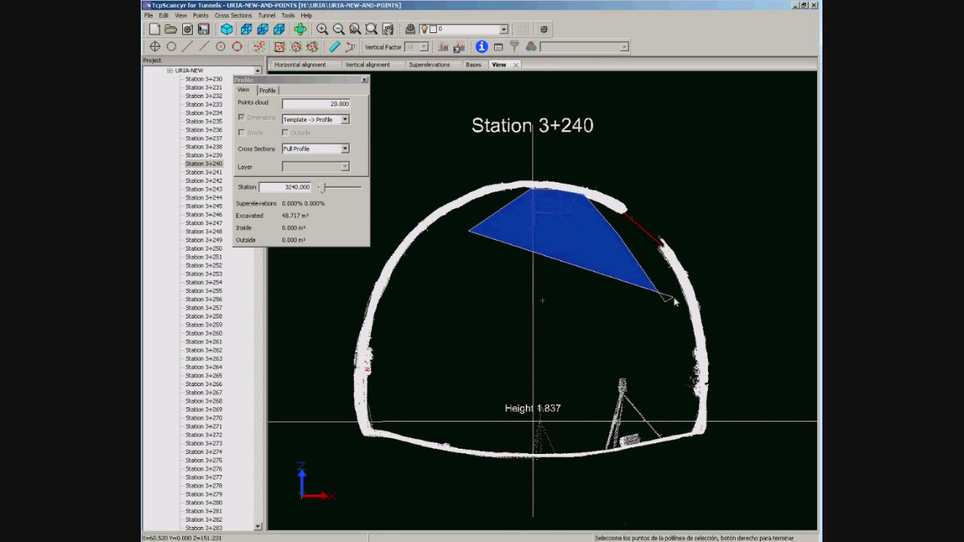
left_click(699, 354)
left_click(372, 335)
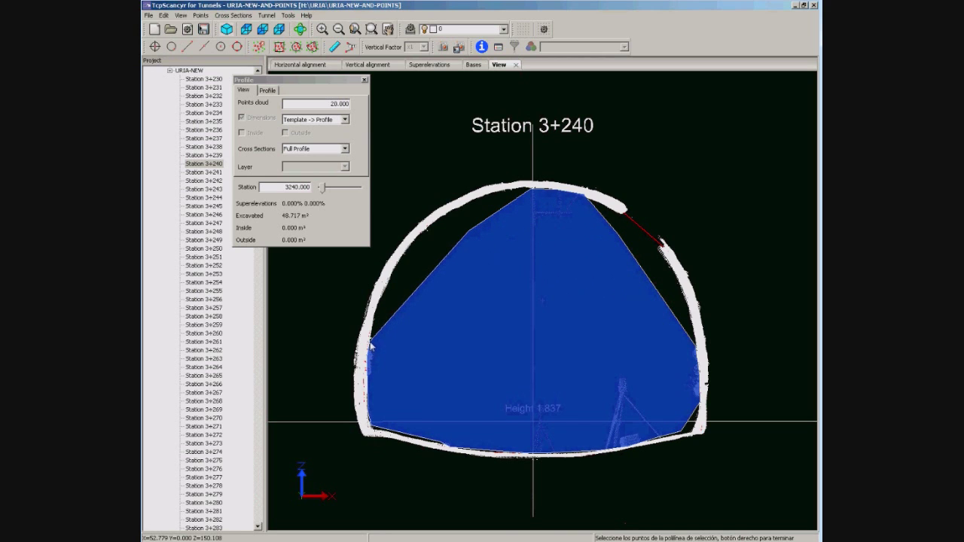
right_click(407, 306)
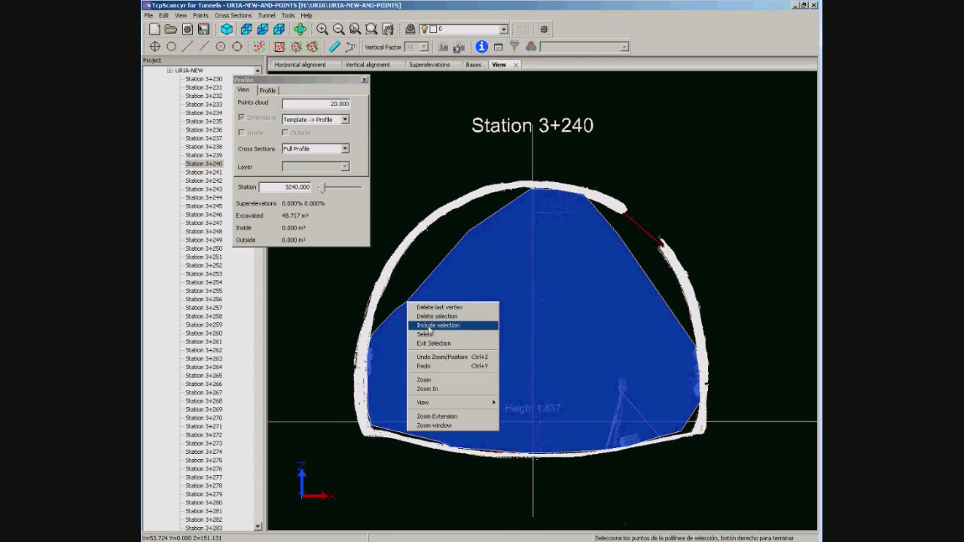
left_click(448, 324)
right_click(450, 321)
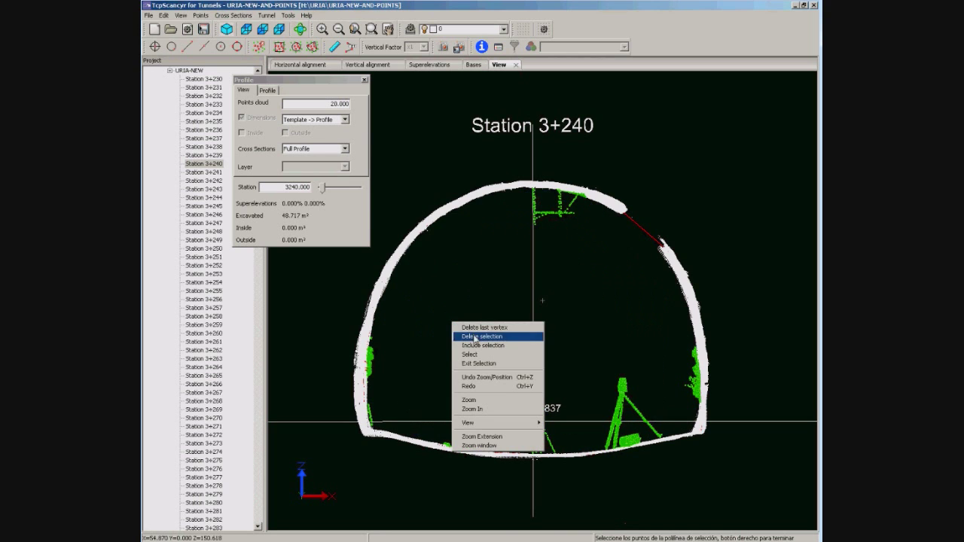
left_click(475, 336)
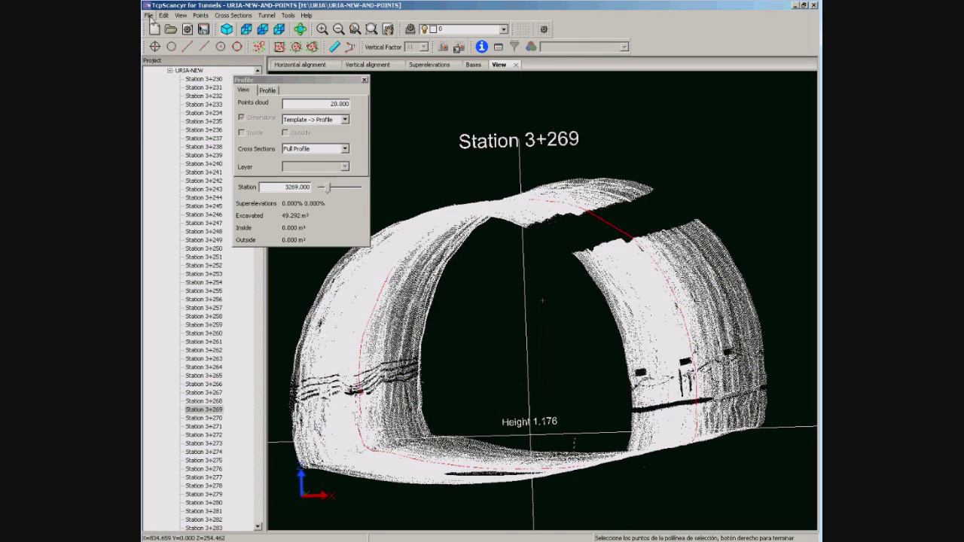
left_click(150, 16)
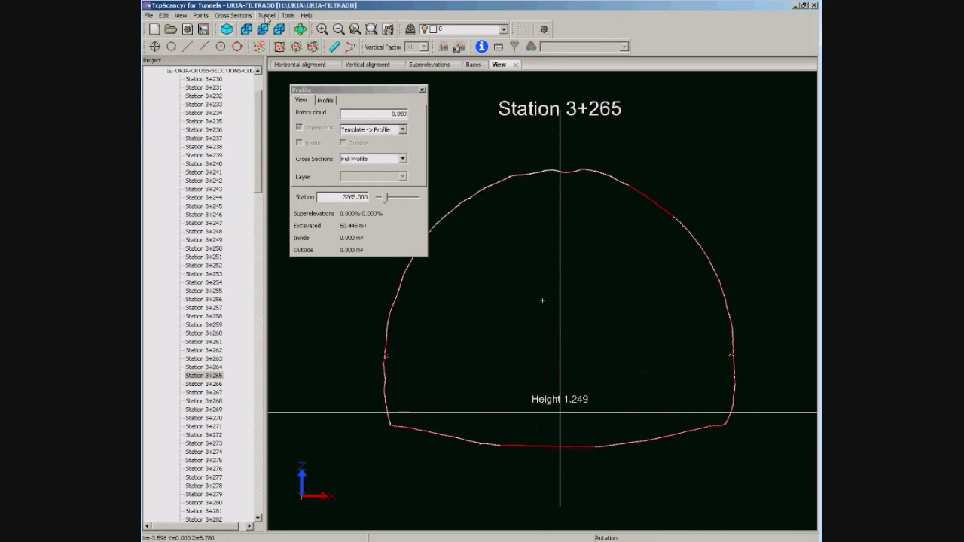
Step: Define a new tunnel template, Template1, with a Destroy Height of 1.5
left_click(266, 16)
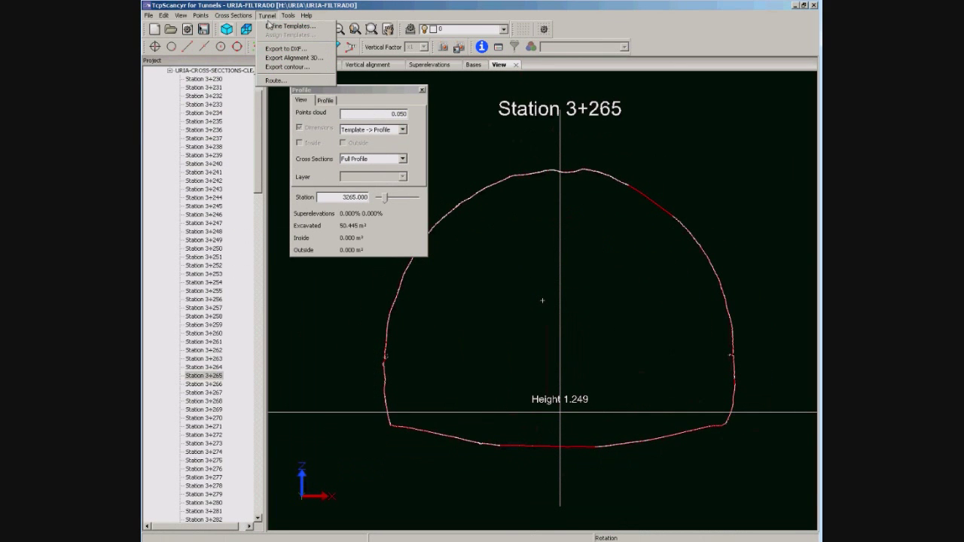
left_click(277, 26)
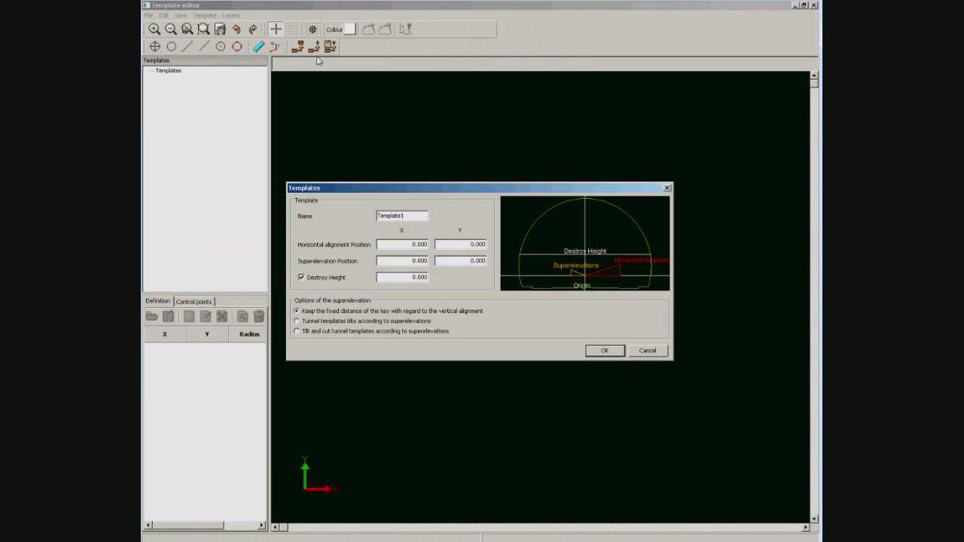
double_click(423, 277)
type("1.5")
key("Return")
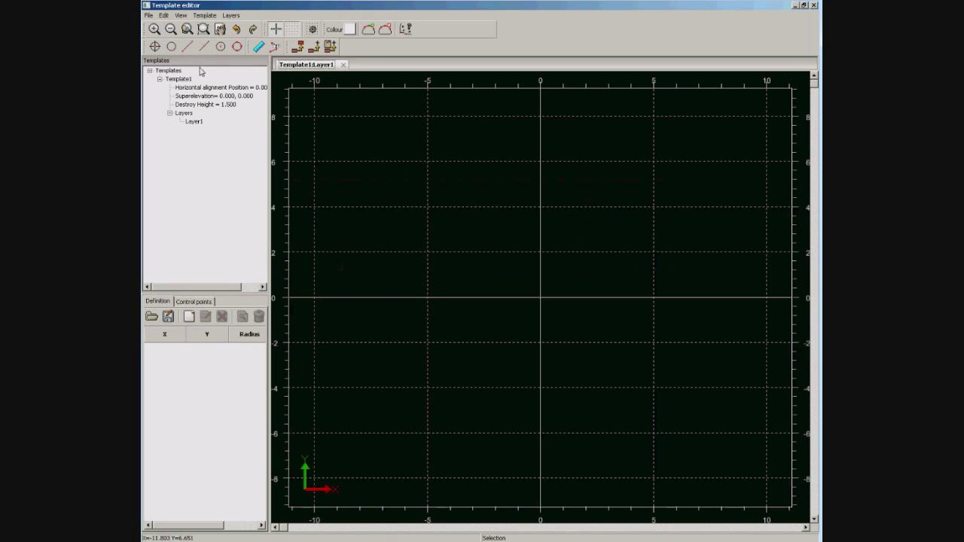
left_click(149, 16)
Step: Import TEMPLATE.dxf and paste its tunnel profile, based at the origin, into Template1's Layer1
mouse_move(155, 68)
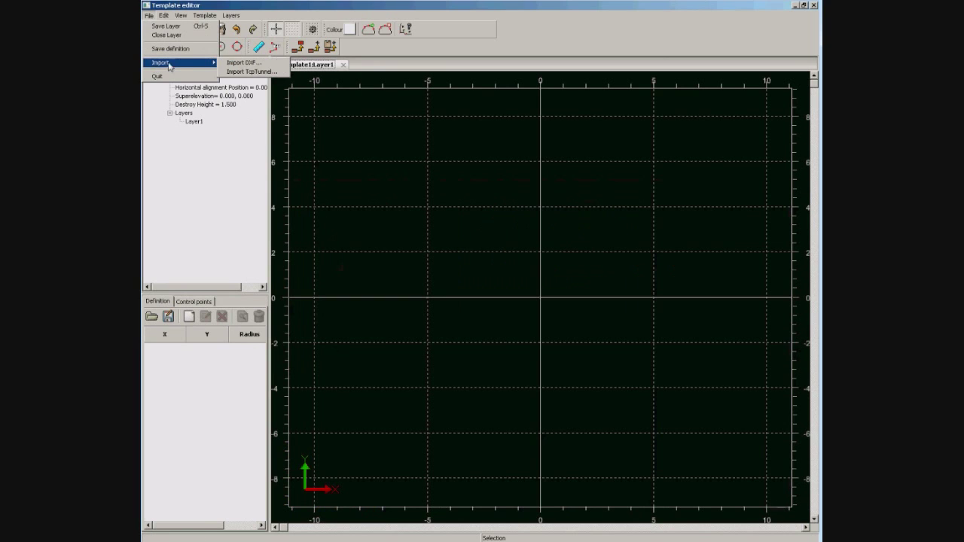
left_click(231, 63)
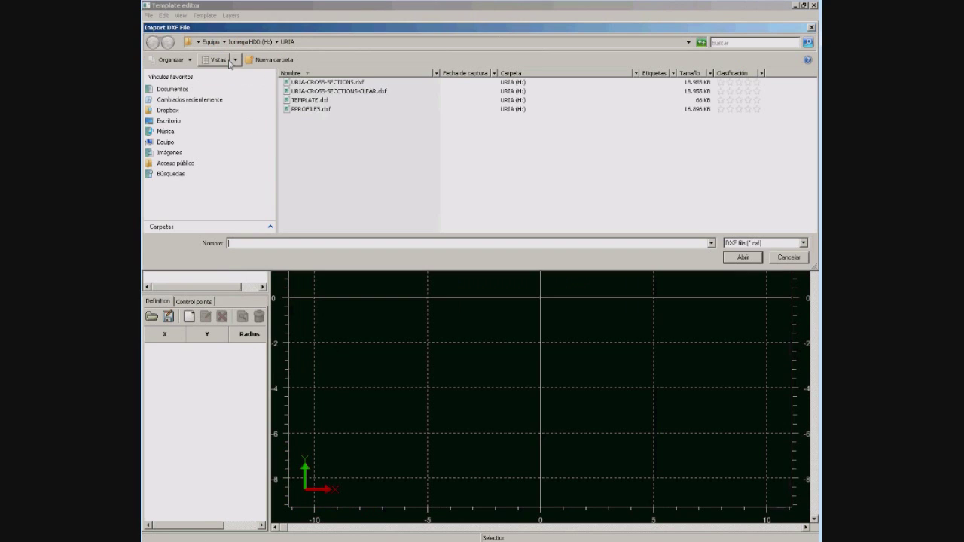
double_click(309, 100)
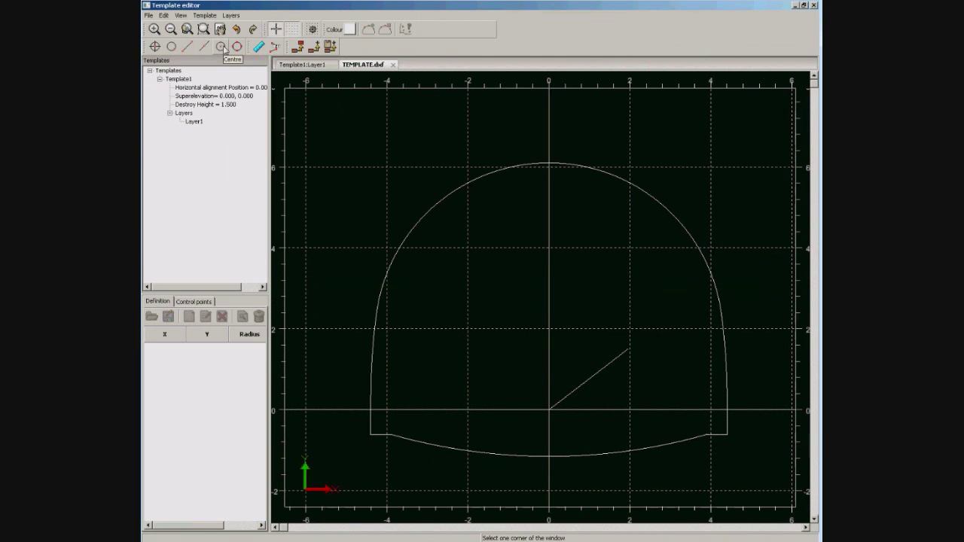
left_click(329, 46)
left_click(477, 182)
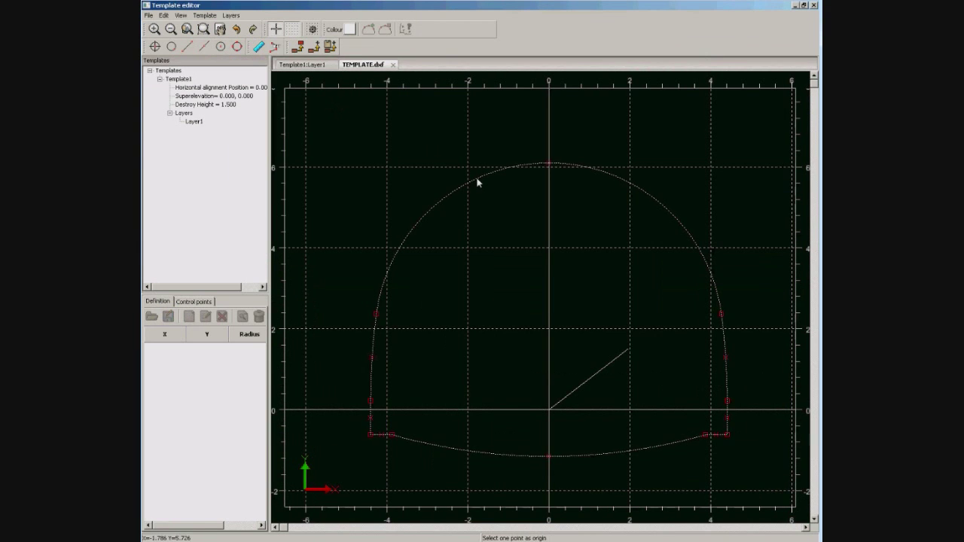
left_click(189, 46)
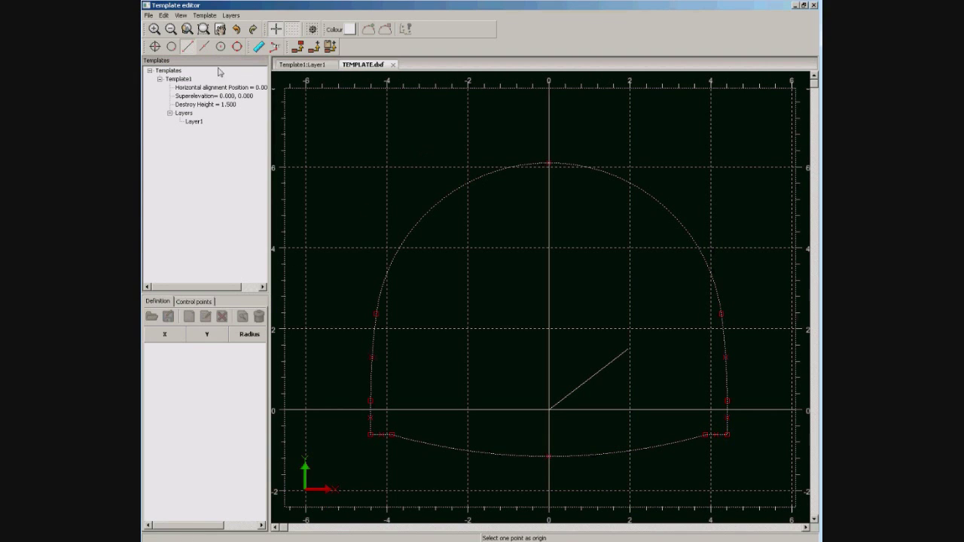
left_click(549, 411)
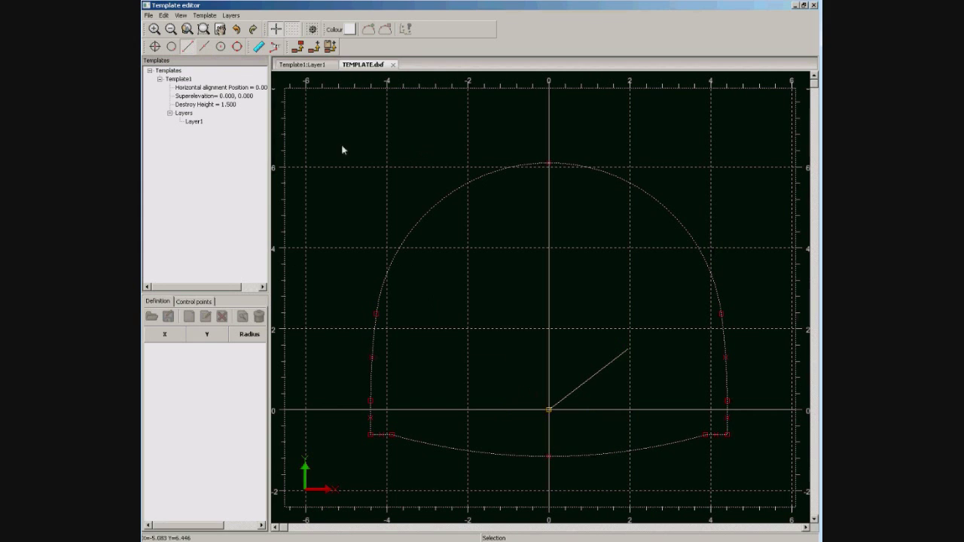
left_click(306, 68)
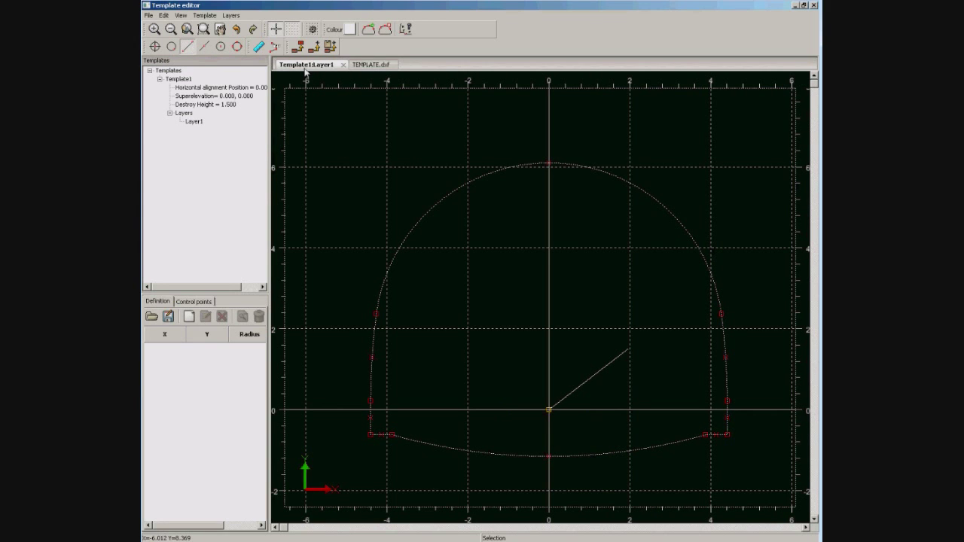
key("ctrl+v")
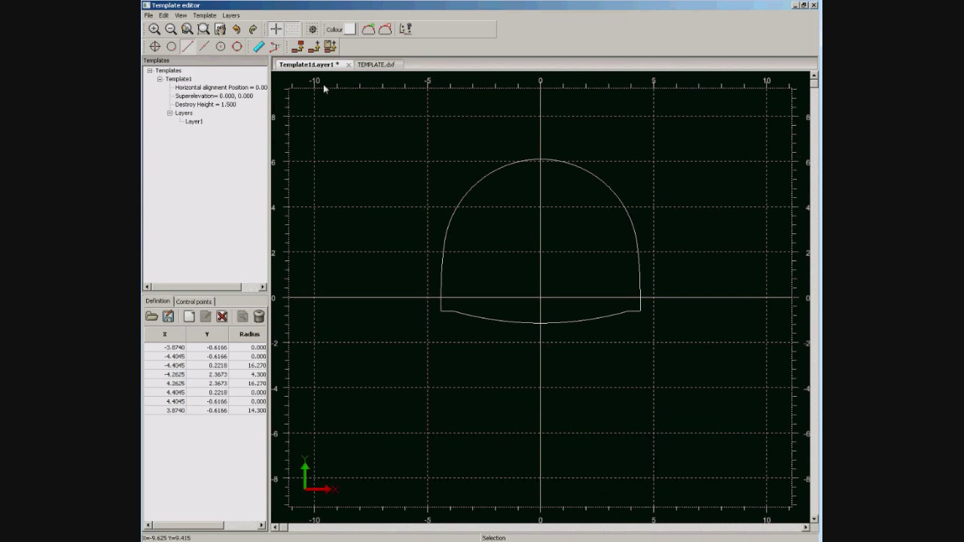
Step: Save the layer and template definition, then close the template editor
left_click(149, 16)
key("ctrl+s")
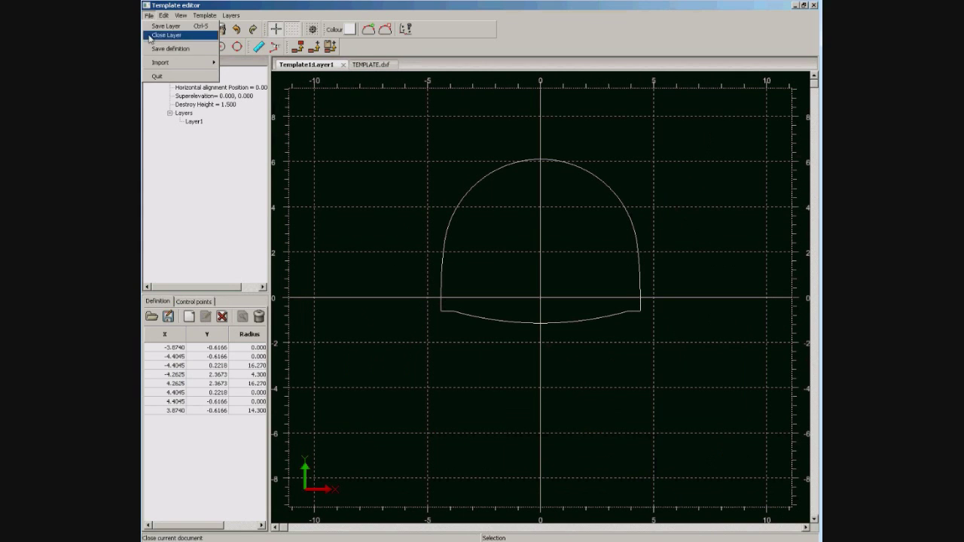
left_click(149, 16)
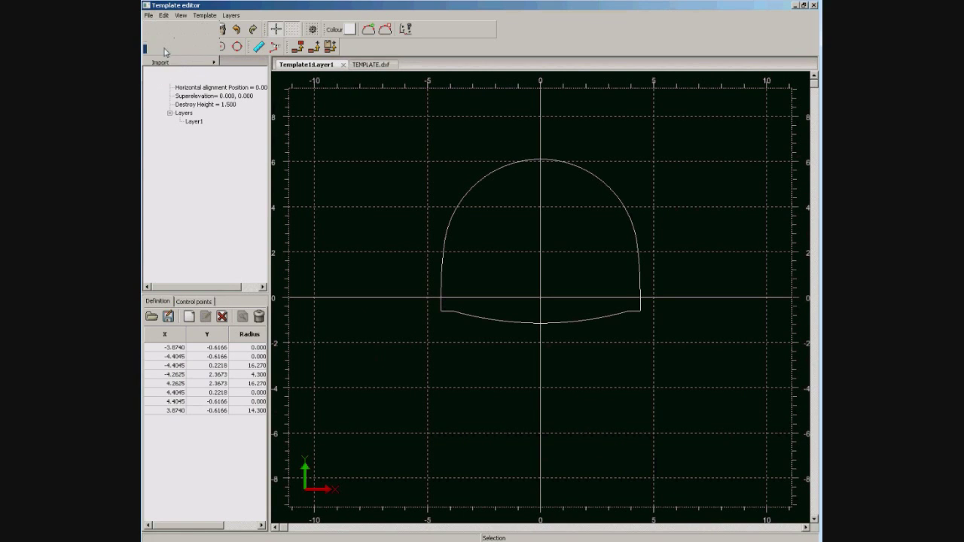
left_click(149, 16)
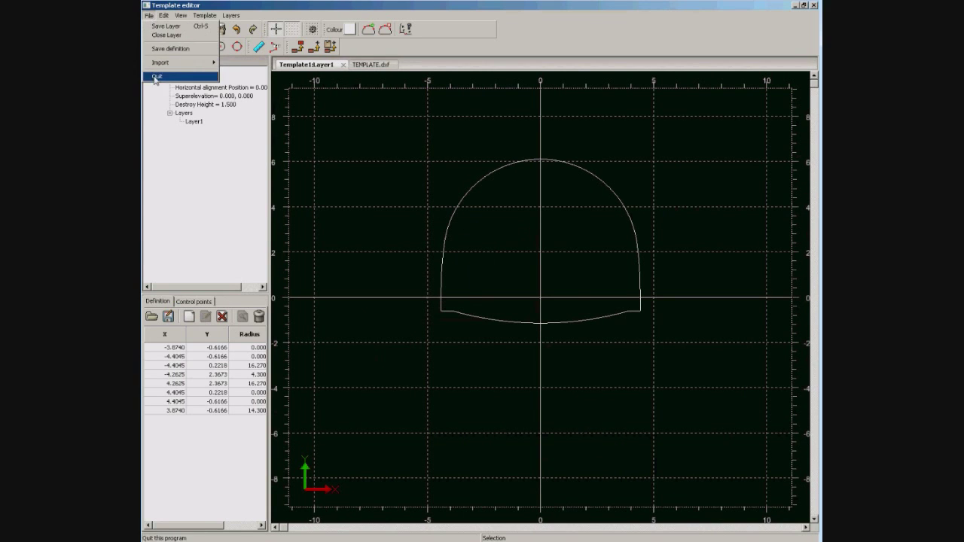
left_click(156, 76)
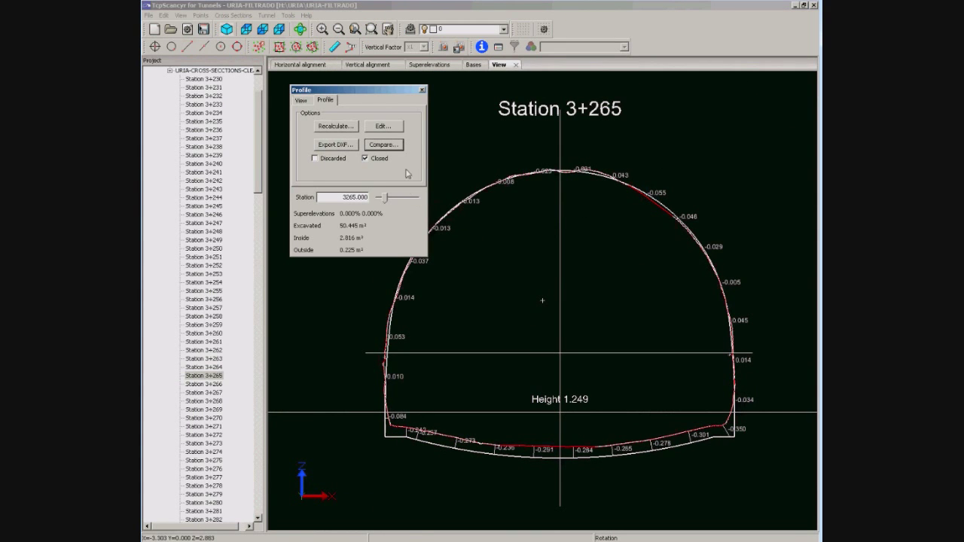
Step: Show the profile display settings with the overbreak dimension labels hidden
left_click(302, 100)
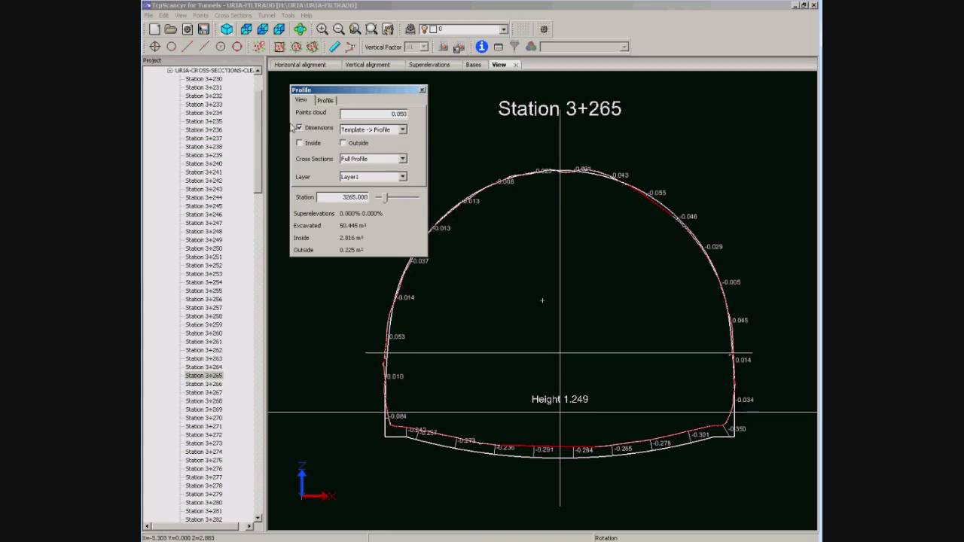
left_click(300, 128)
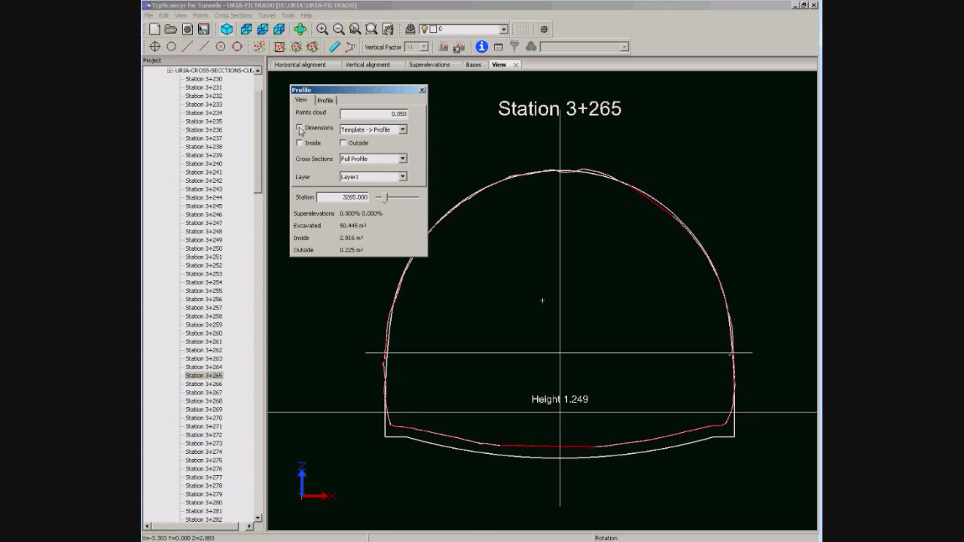
left_click(300, 128)
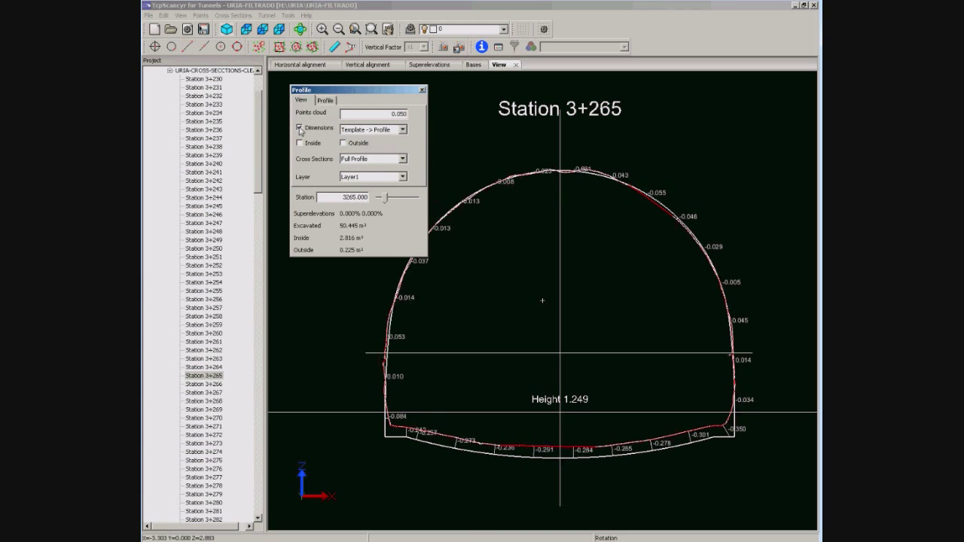
left_click(299, 128)
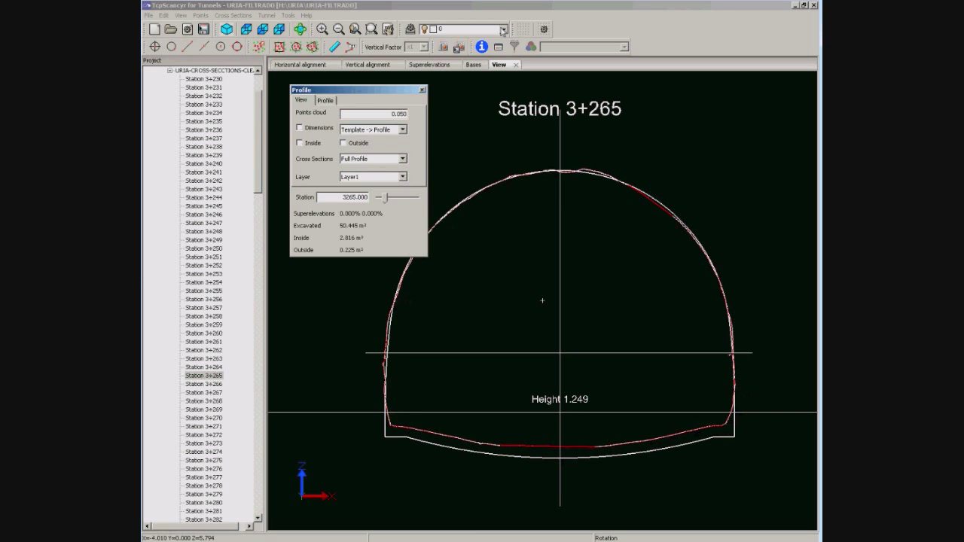
Step: Make layer 0 the current layer and move the Profile panel further left
left_click(503, 28)
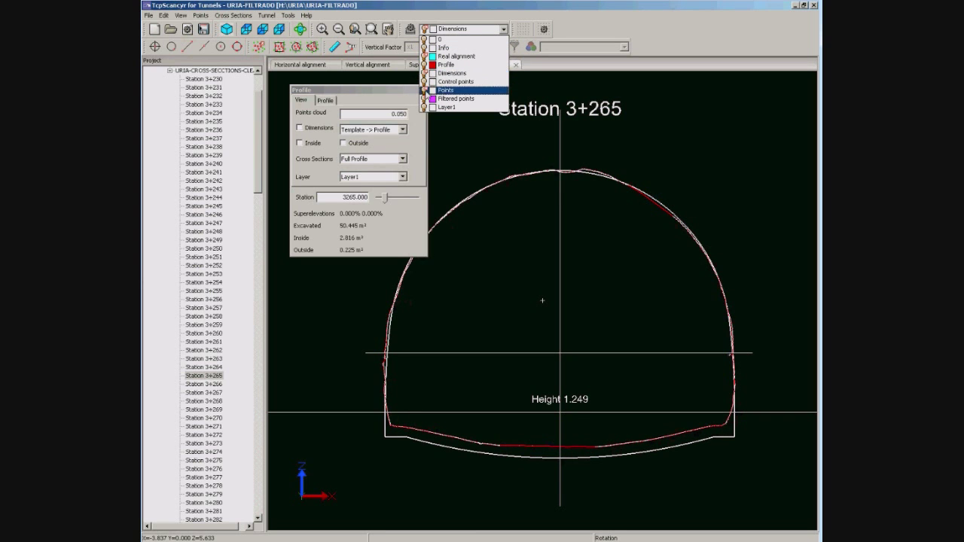
left_click(439, 38)
scroll(519, 211, "up", 1)
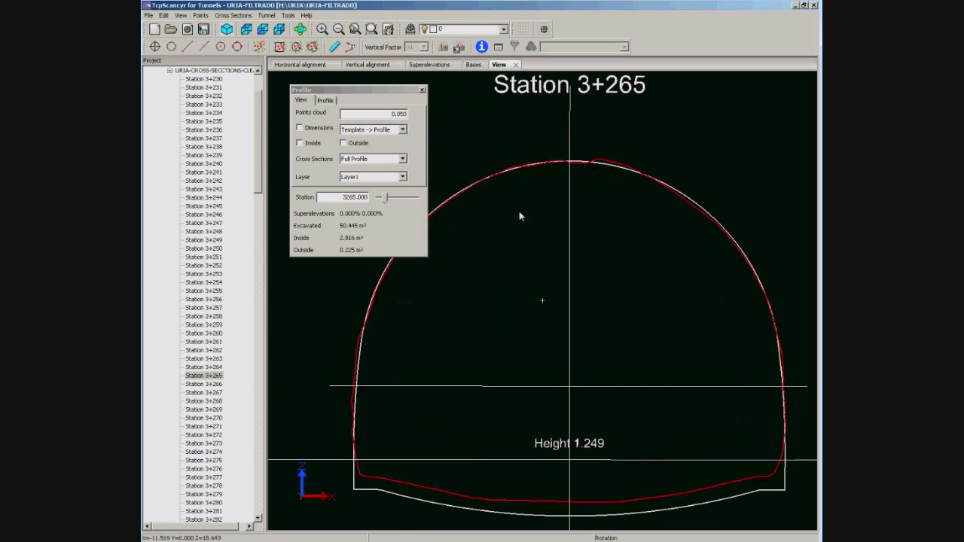
left_click_drag(386, 93, 340, 90)
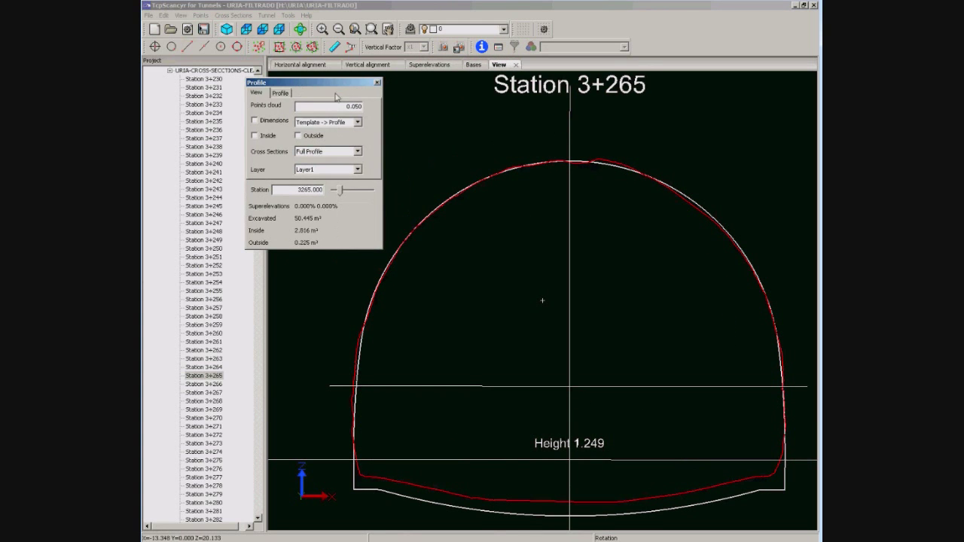
left_click(255, 136)
Step: Turn on both Inside and Outside area shading in the Profile panel
left_click(255, 135)
left_click(255, 135)
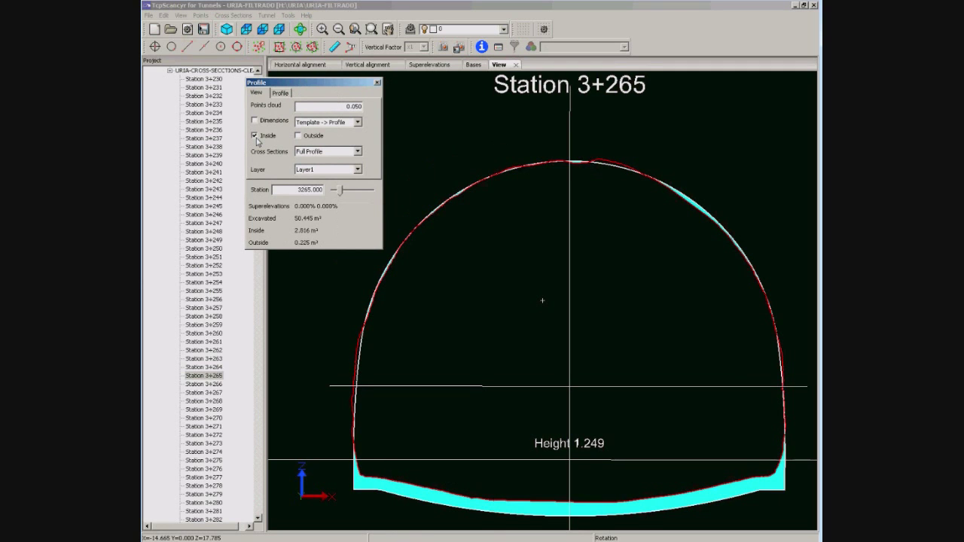
left_click(254, 136)
left_click(298, 135)
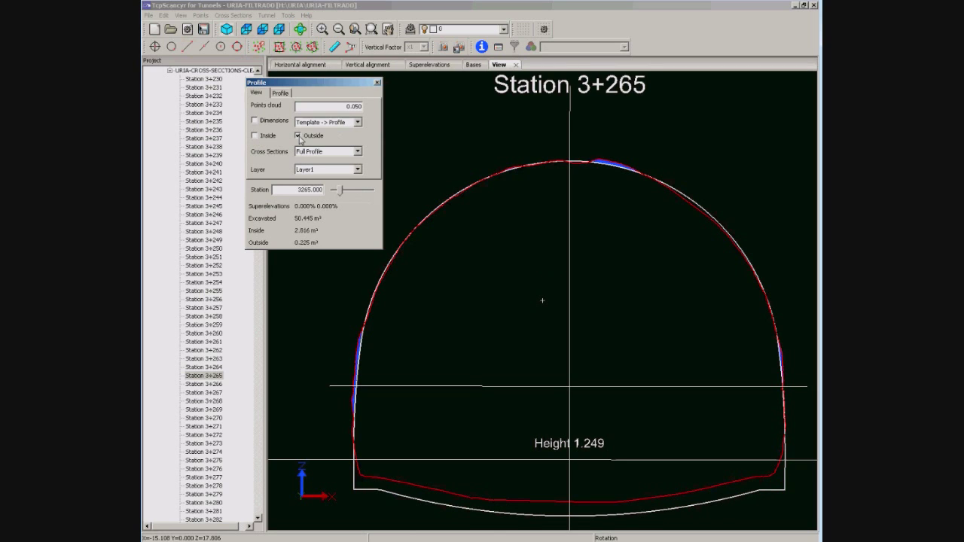
left_click(298, 135)
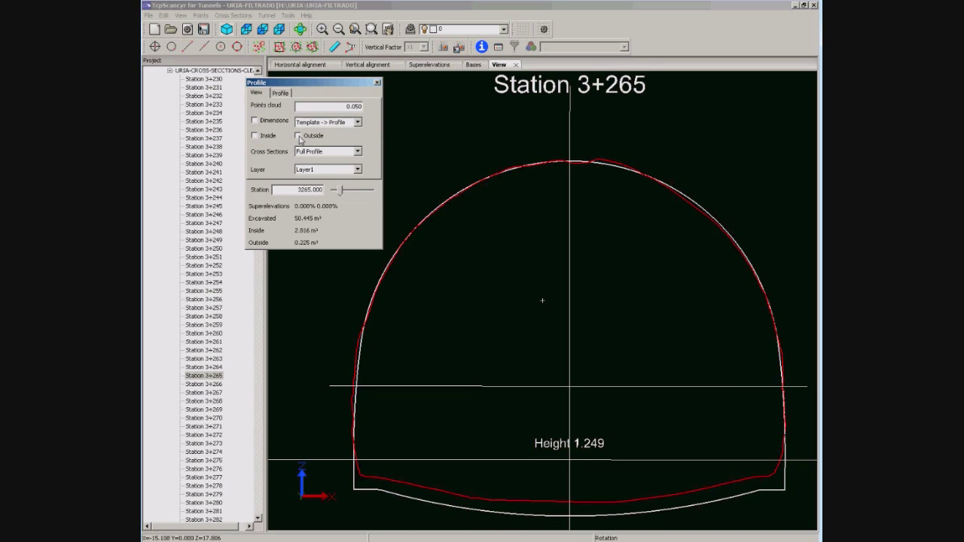
left_click(298, 136)
left_click(254, 135)
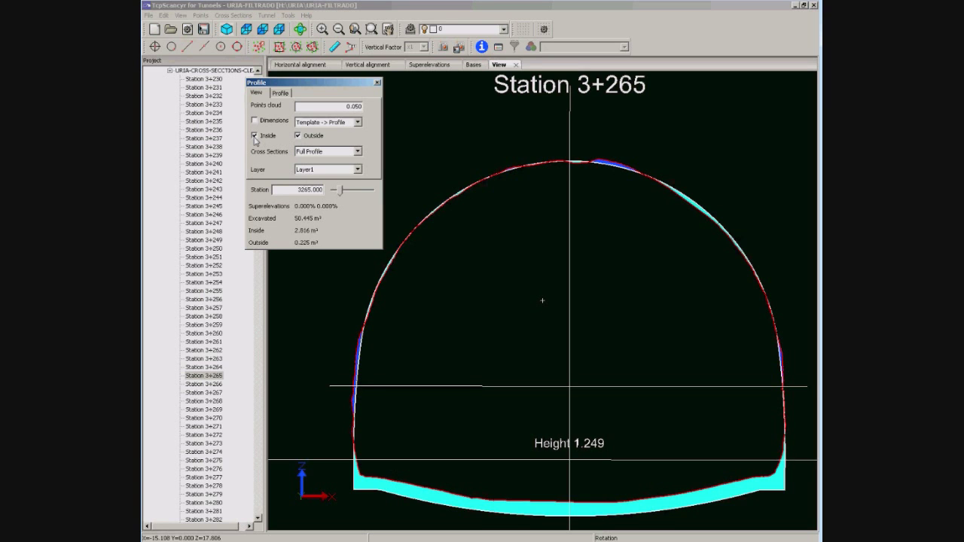
Step: Review the sections at stations 3+270, 3+274, 3+278 and 3+281, ending at 3+258
left_click(200, 419)
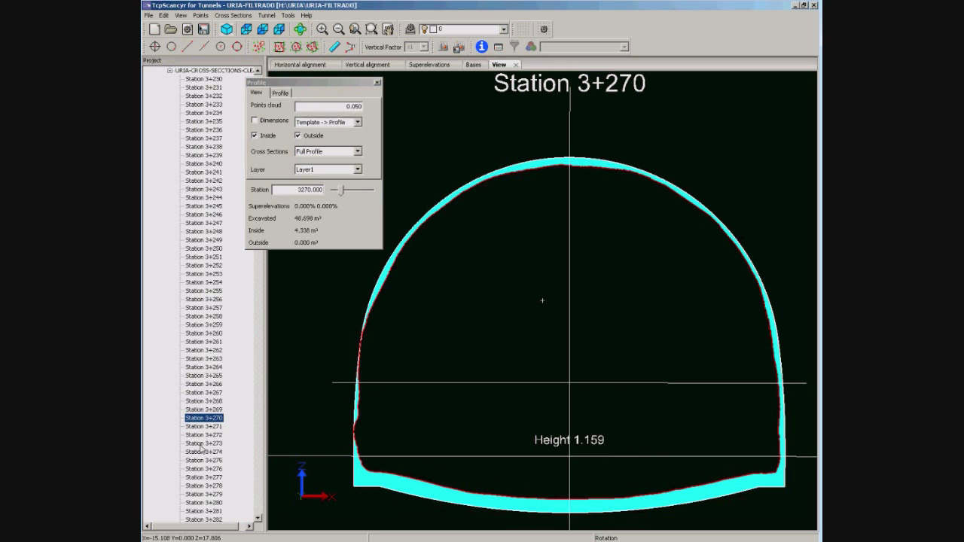
left_click(202, 453)
left_click(204, 485)
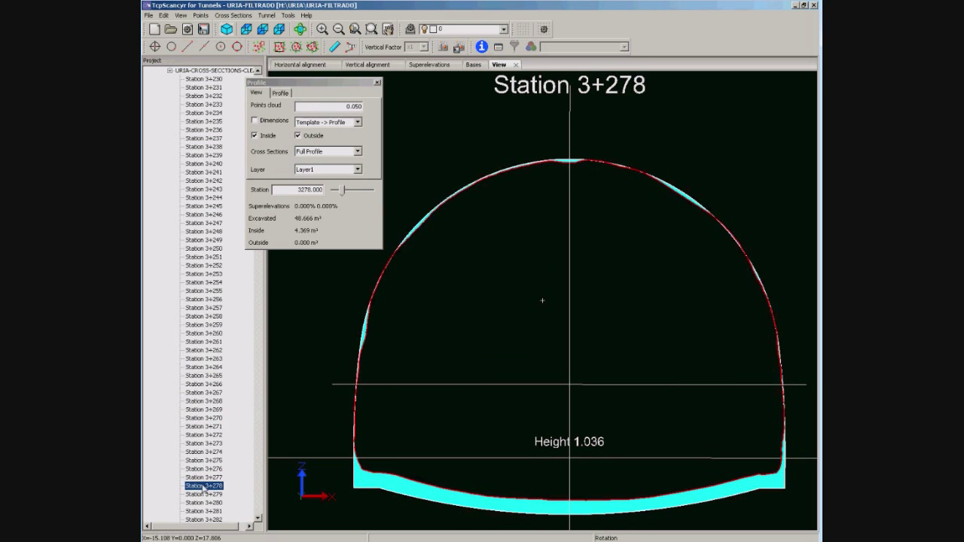
left_click(204, 511)
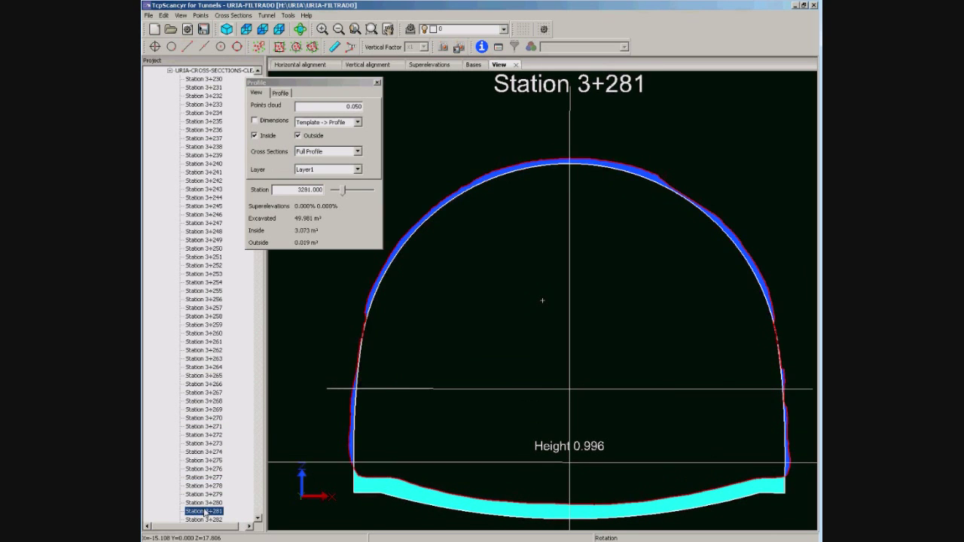
left_click(203, 317)
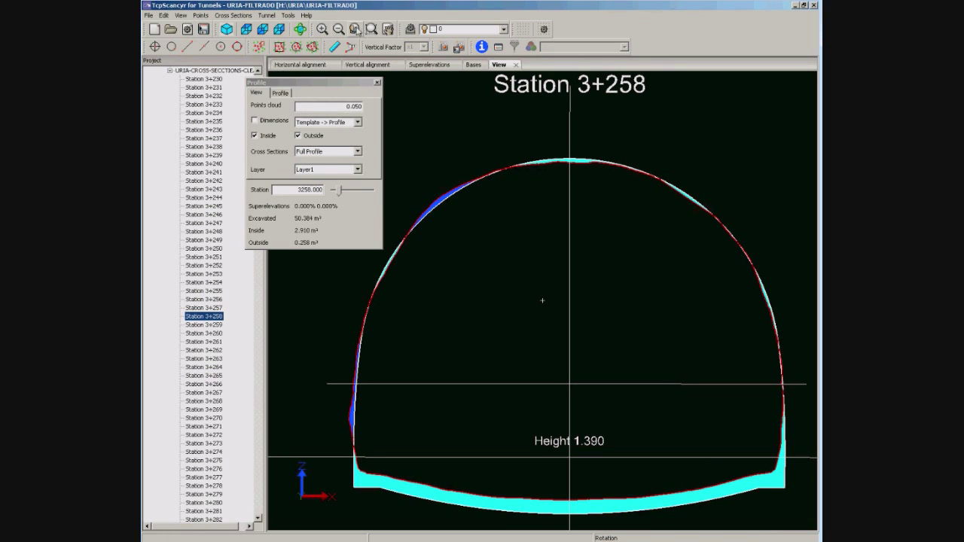
Step: Generate a terrain-only Areas Report comparing the cross sections
left_click(287, 15)
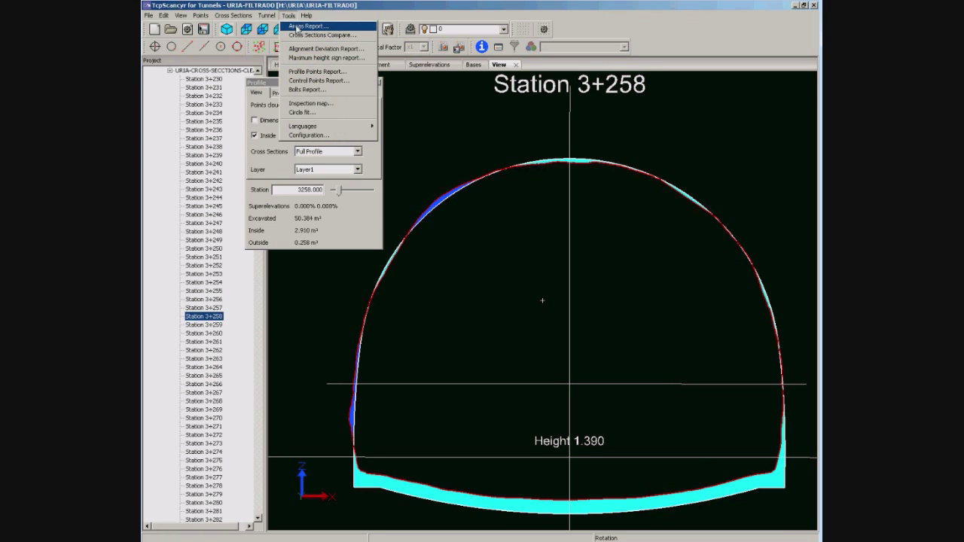
left_click(297, 27)
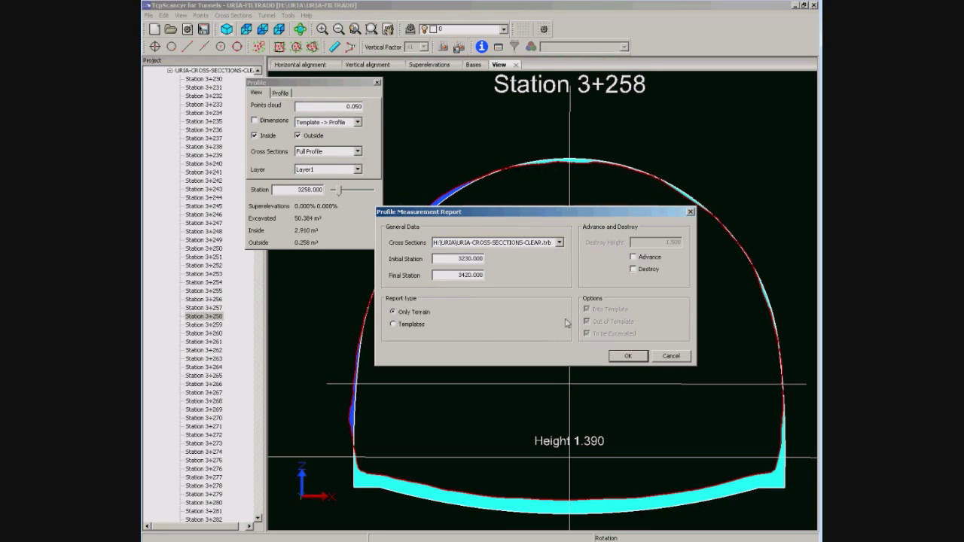
left_click(625, 358)
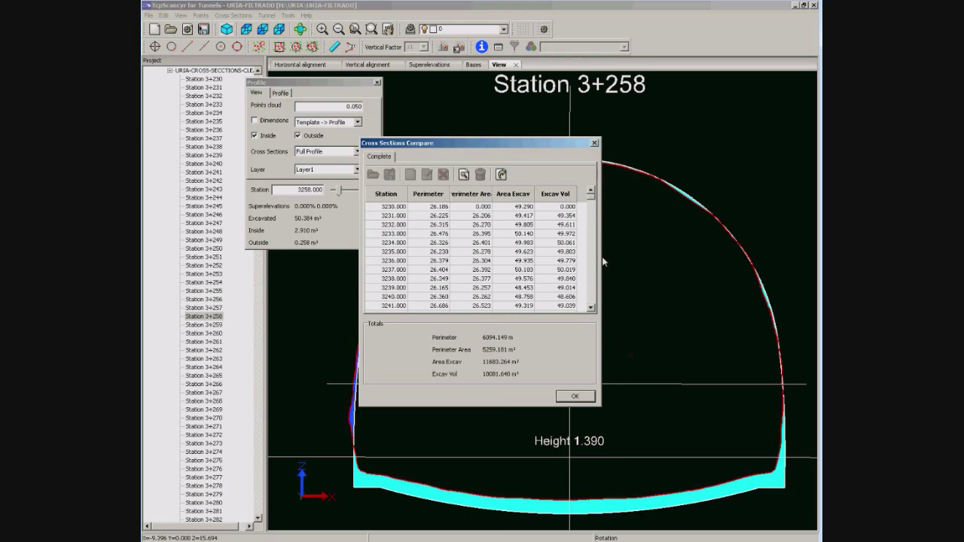
left_click_drag(600, 258, 683, 258)
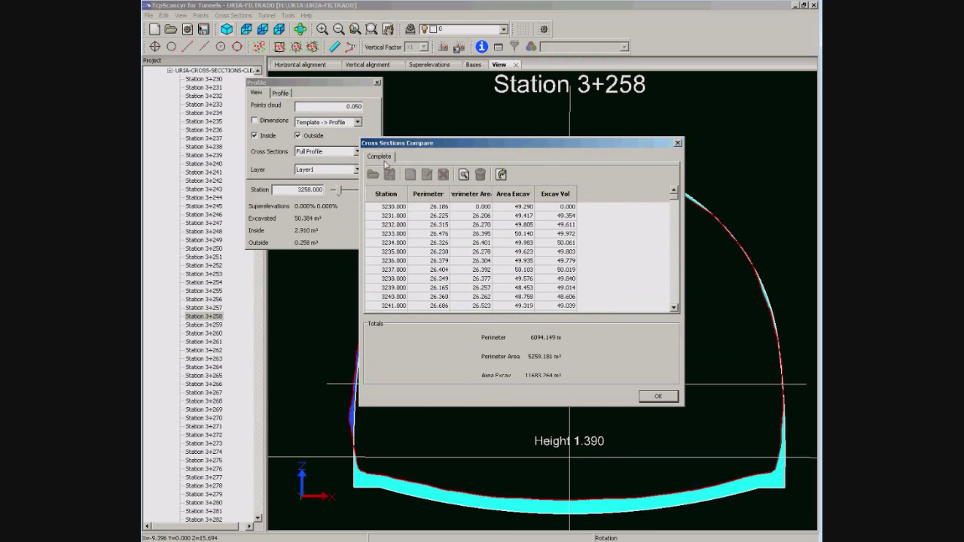
Step: Export the comparison table in Excel format, overwriting URIA-CROSS-STATIONS-COMPLET.csv
left_click(501, 174)
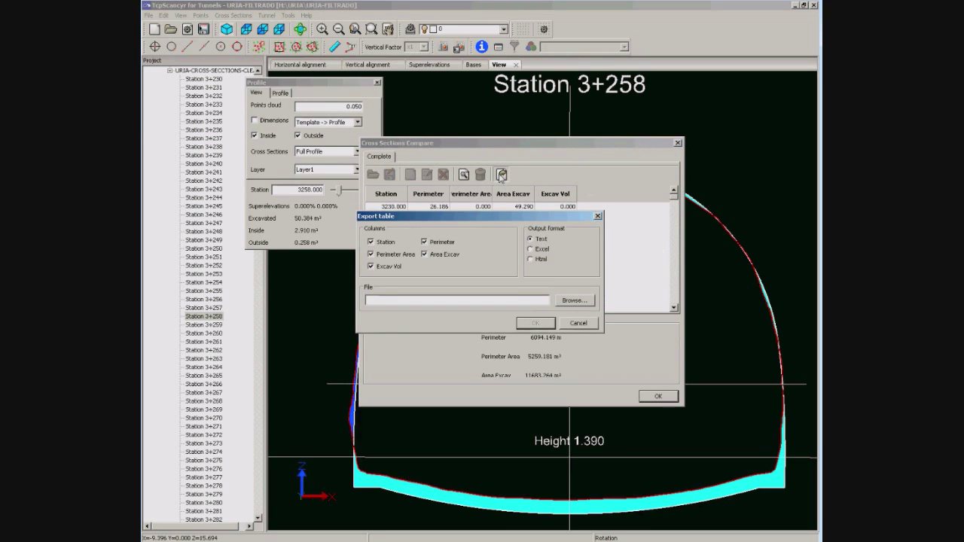
left_click(530, 249)
left_click(570, 300)
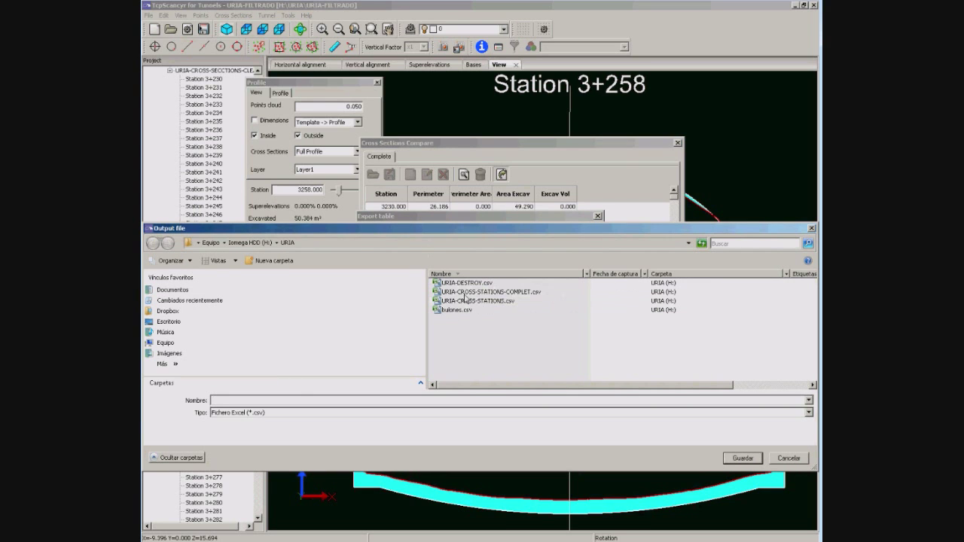
double_click(463, 294)
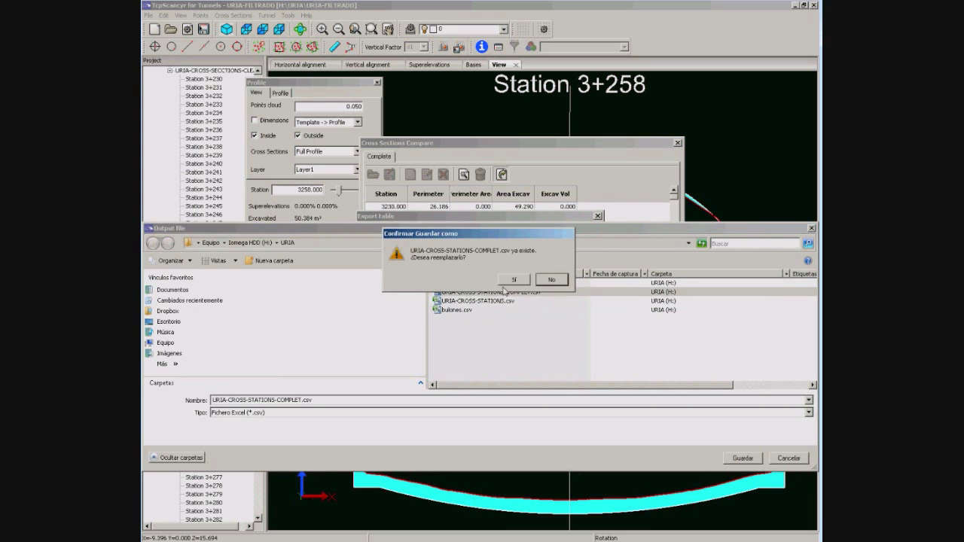
left_click(507, 284)
left_click(535, 321)
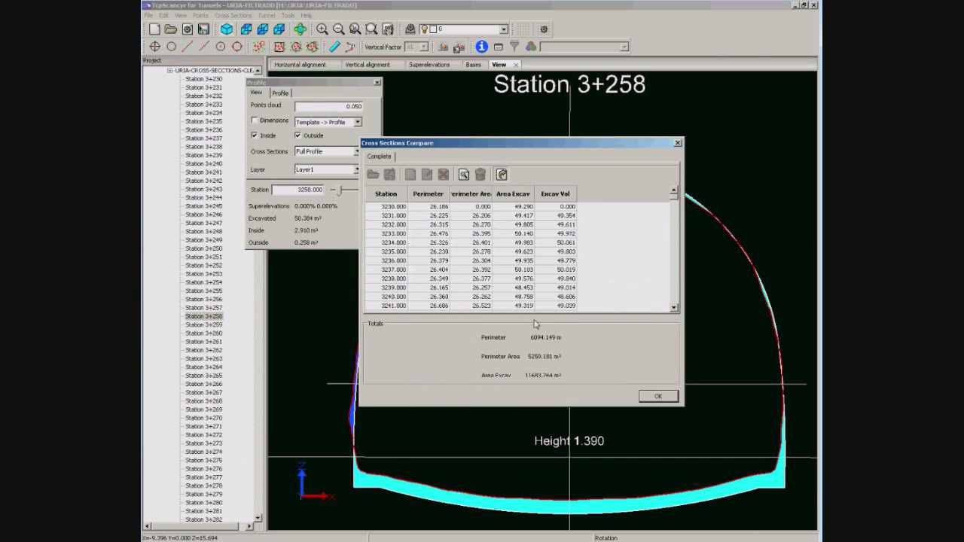
left_click(654, 397)
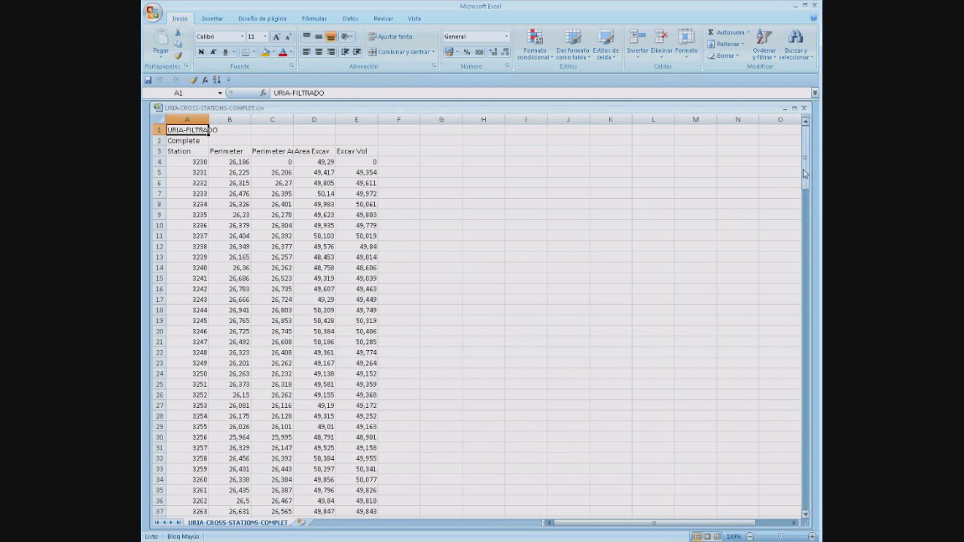
Step: Scroll through the exported station table, then close the workbook and quit Excel
left_click_drag(805, 183, 814, 287)
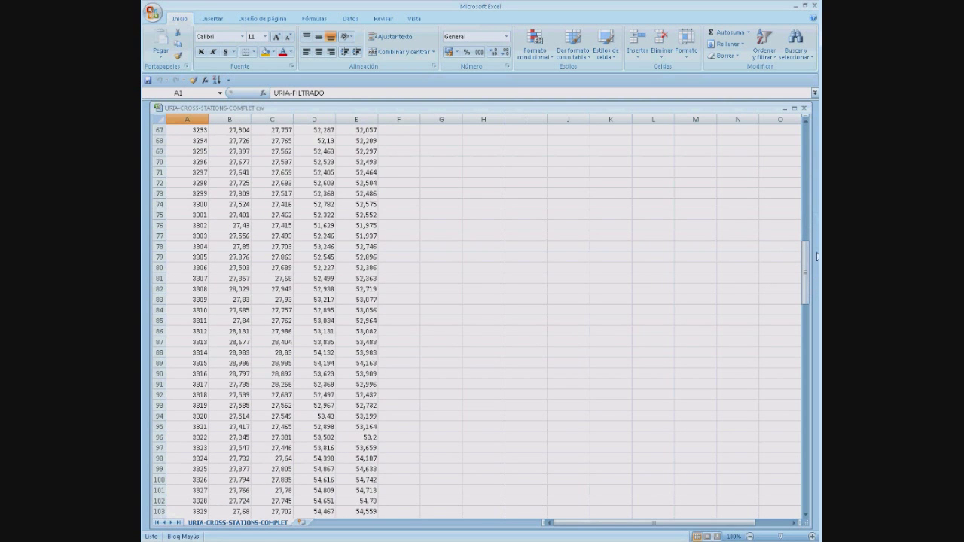
left_click(813, 7)
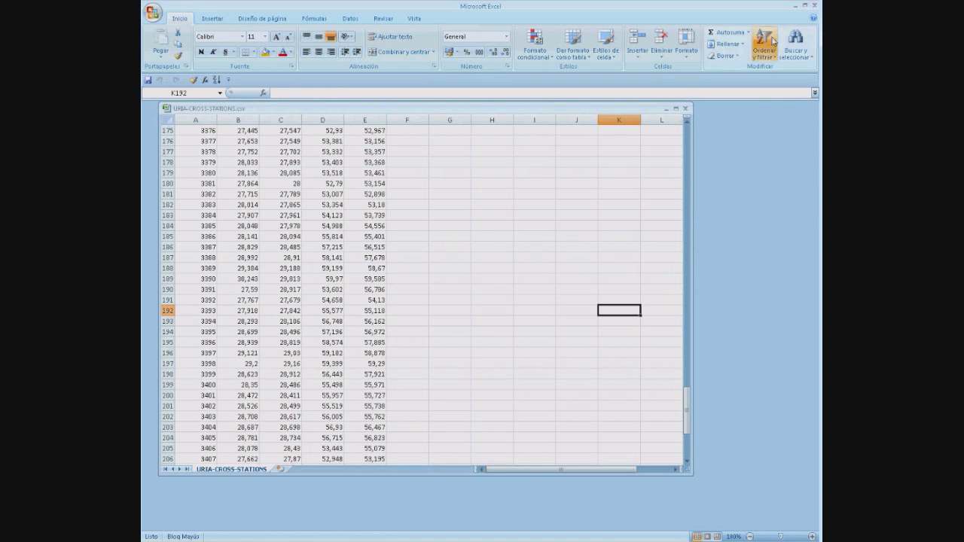
left_click(813, 6)
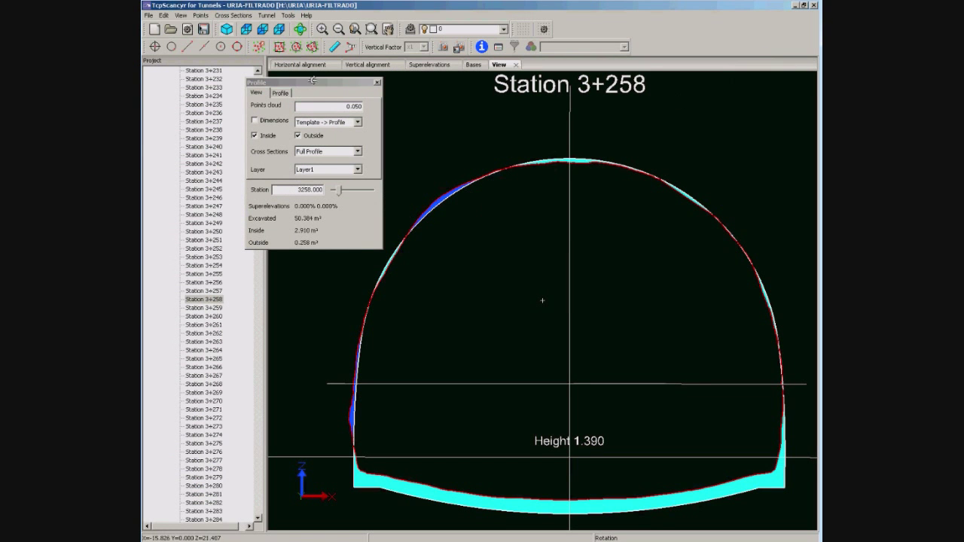
Step: Calculate the areas and volumes report against design templates, including advance and destroy figures
left_click(279, 17)
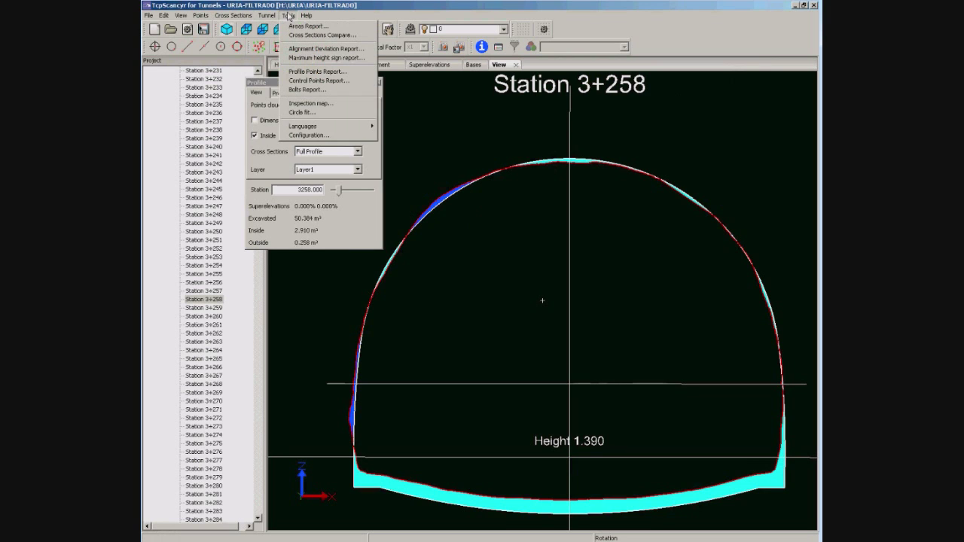
left_click(300, 30)
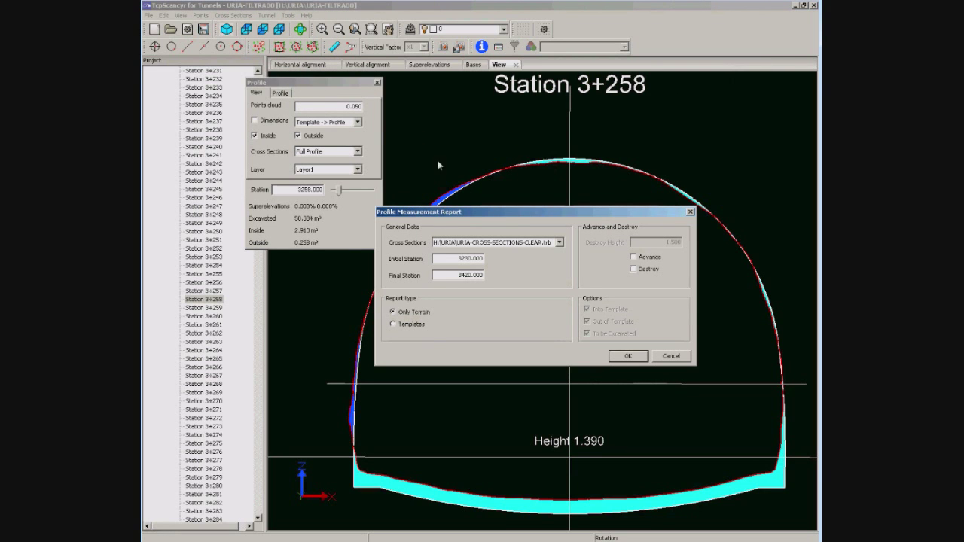
left_click(393, 324)
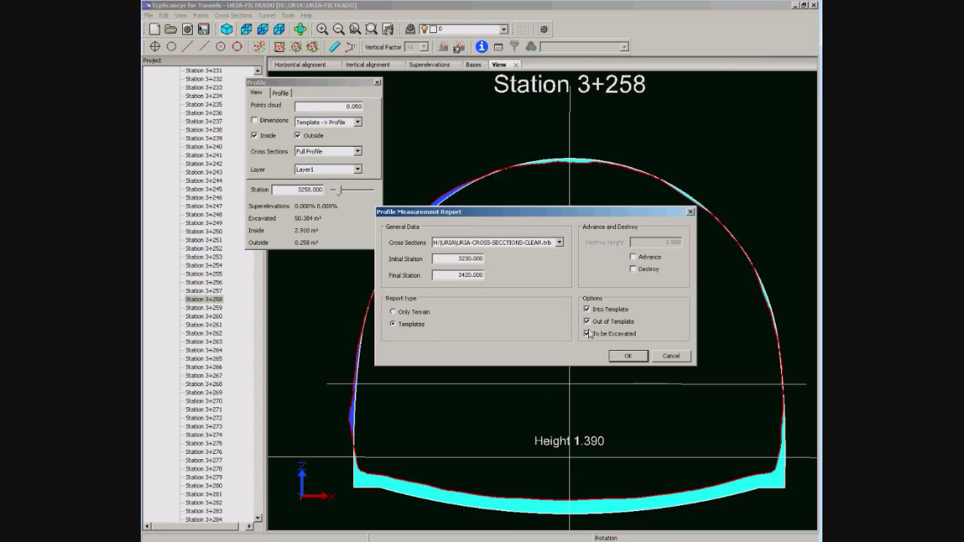
left_click_drag(566, 214, 347, 205)
left_click(413, 247)
left_click(413, 258)
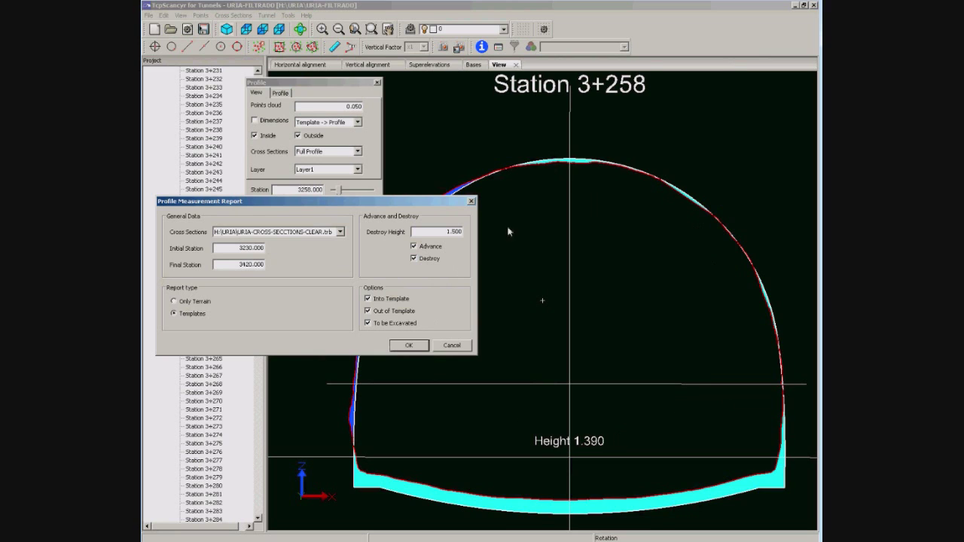
left_click(408, 346)
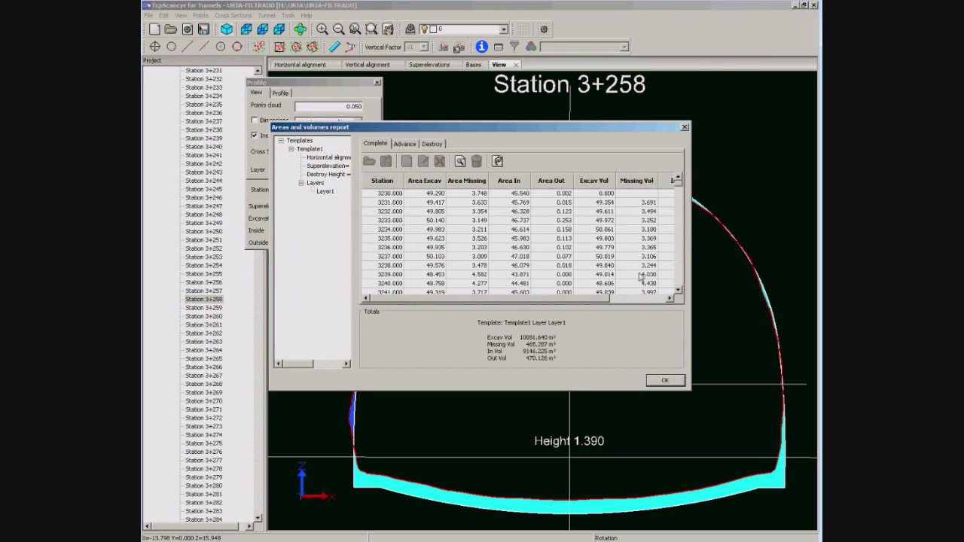
Step: Review the report's volume columns and Advance and Destroy figures, then close it
left_click_drag(690, 236, 751, 236)
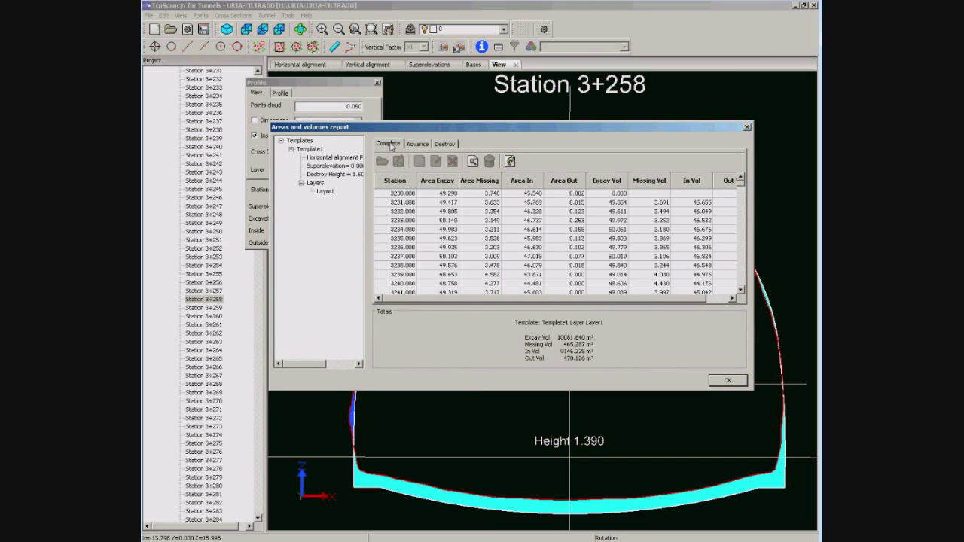
left_click(413, 146)
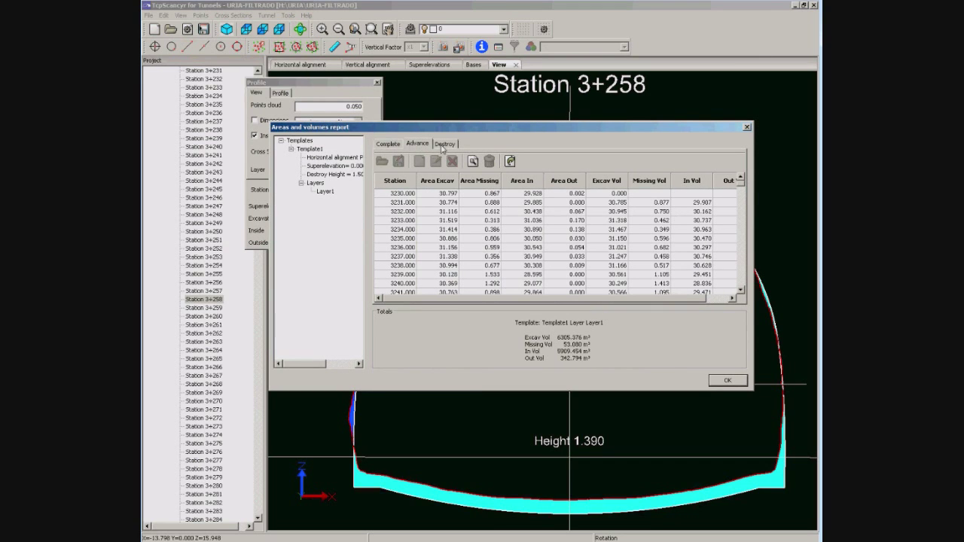
left_click(443, 147)
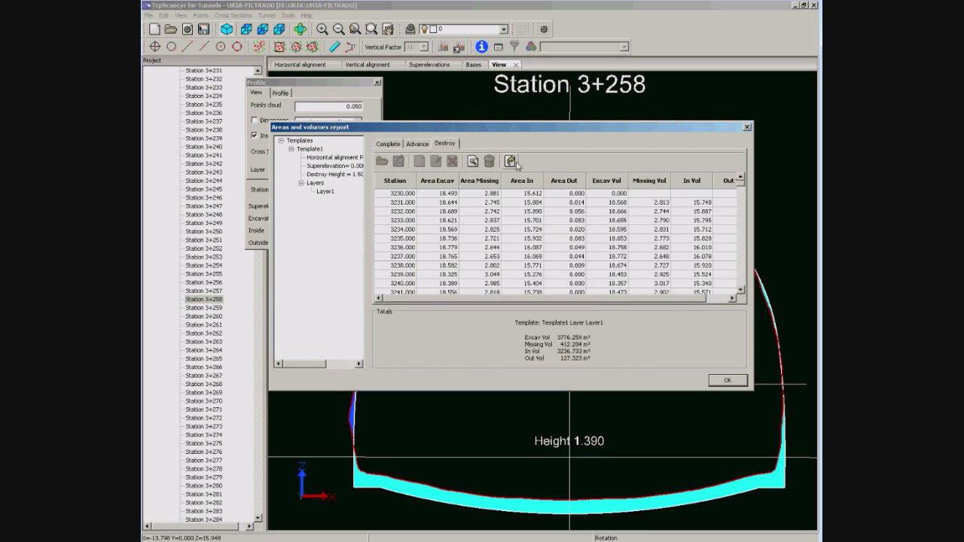
left_click(734, 384)
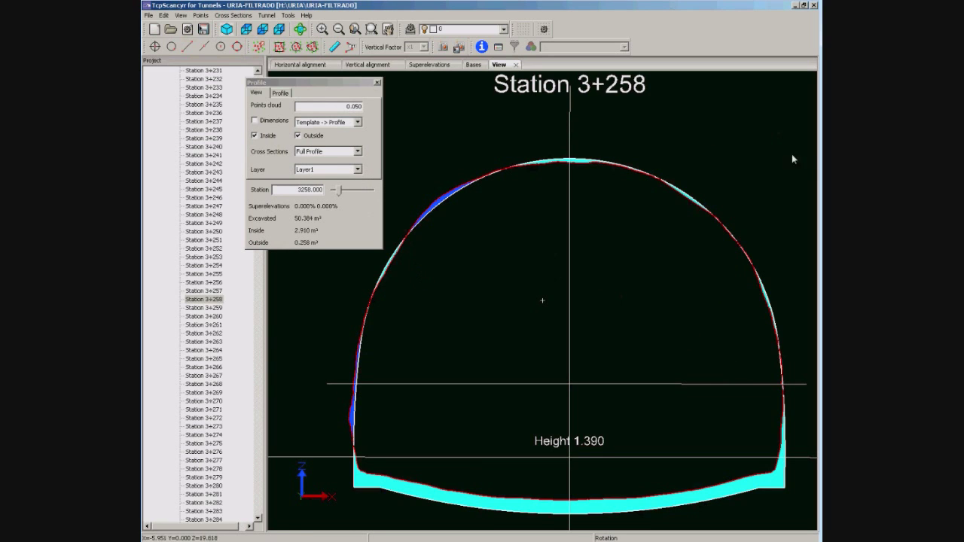
left_click(266, 15)
Step: Start the cross-section DXF export with scale 200 on DIN-A3 420 x 297 paper
left_click(289, 35)
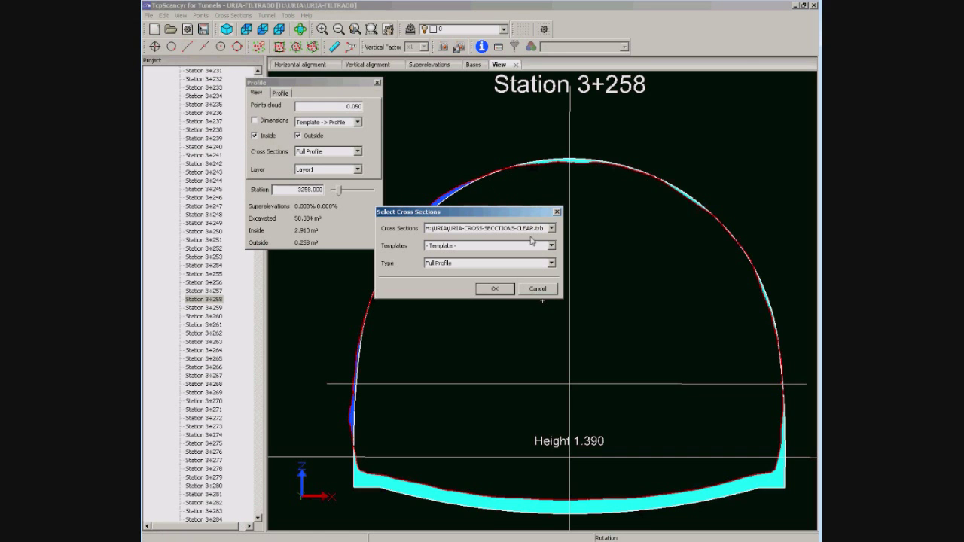
left_click(496, 291)
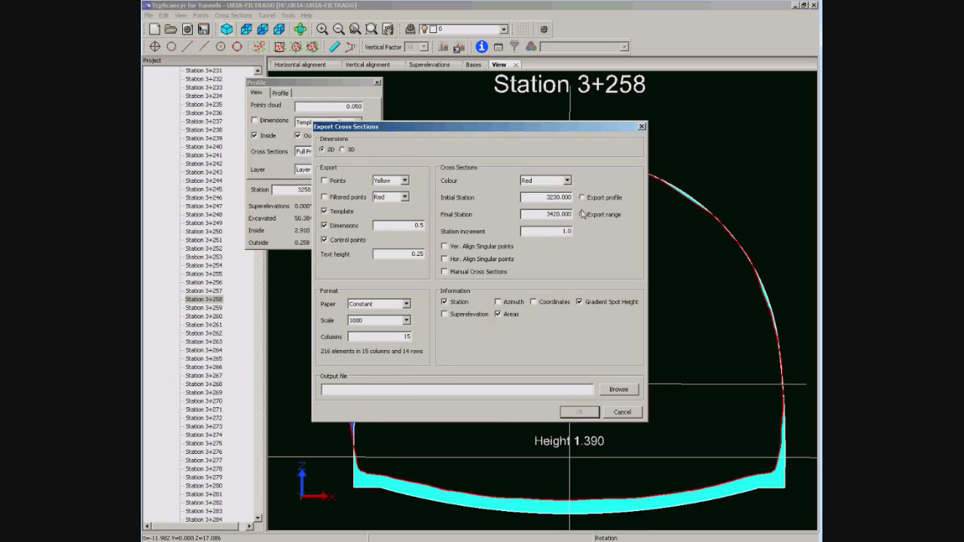
left_click(407, 321)
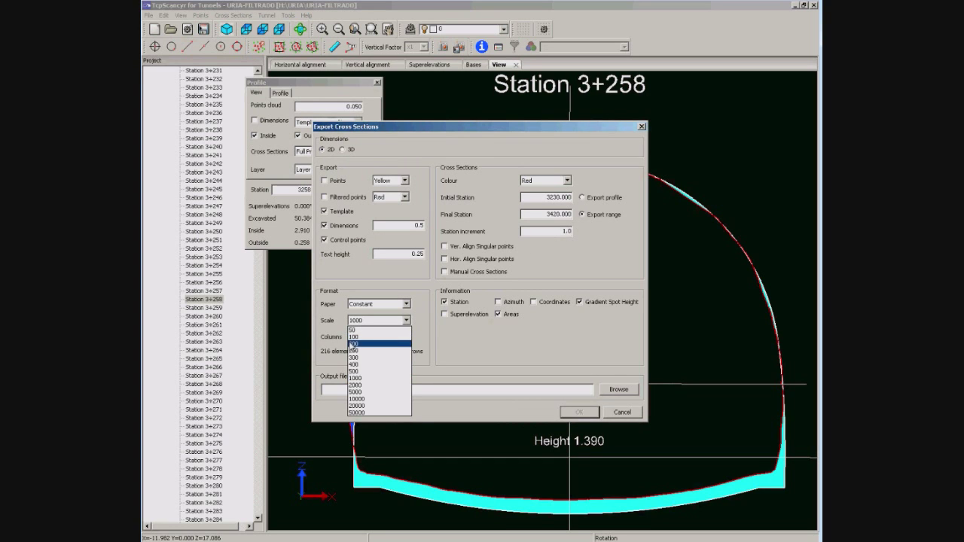
left_click(352, 344)
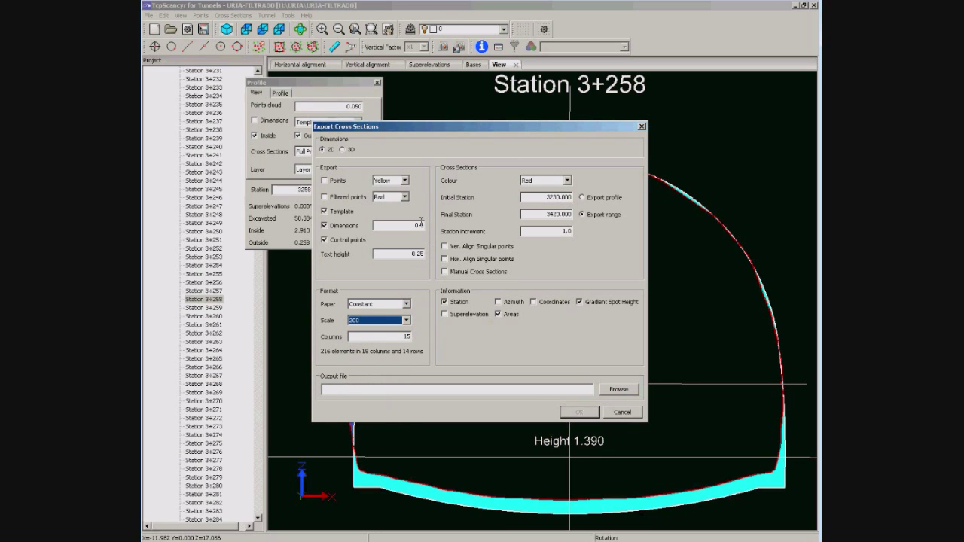
left_click(407, 304)
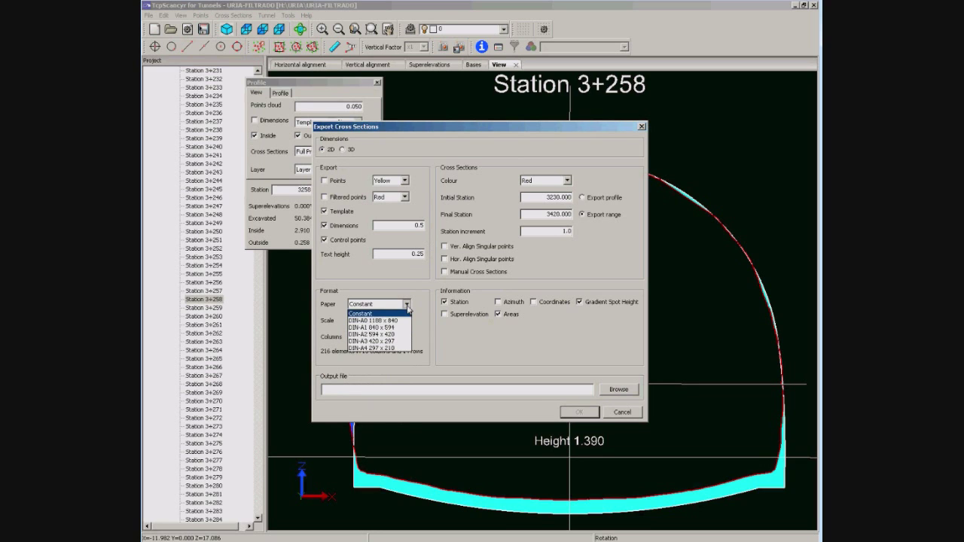
left_click(372, 328)
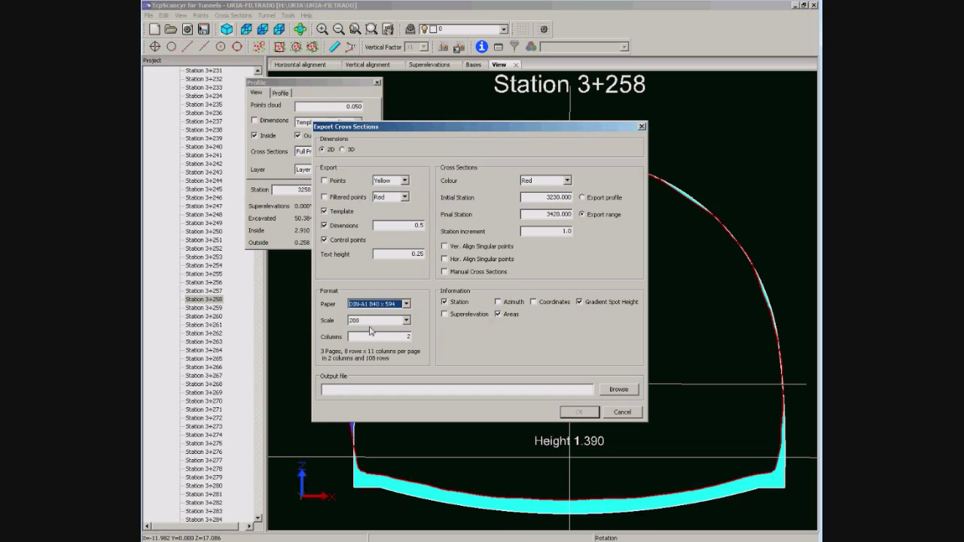
left_click(406, 305)
left_click(370, 340)
Step: Overwrite URIA-CROSS-SECTIONS.dxf with the export and open the result in AutoCAD
left_click(613, 390)
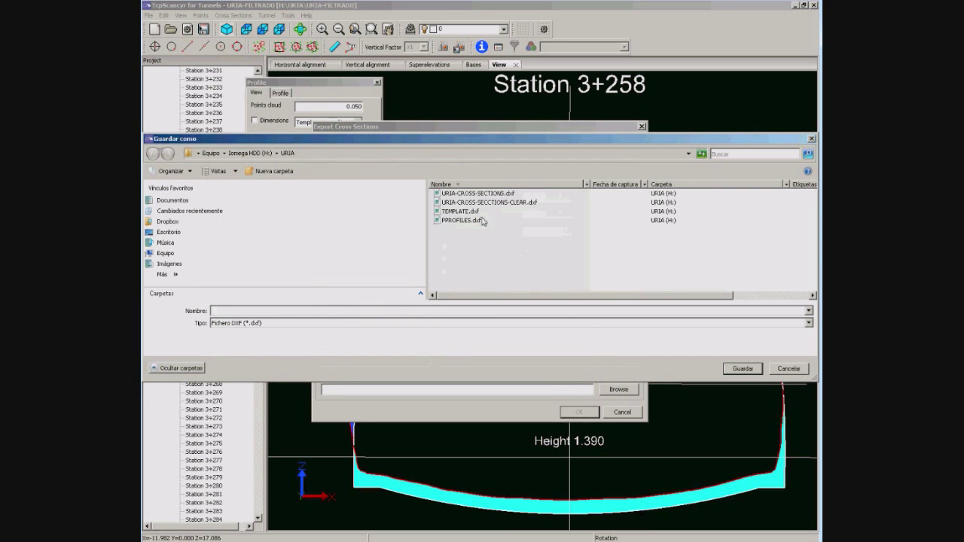
double_click(446, 194)
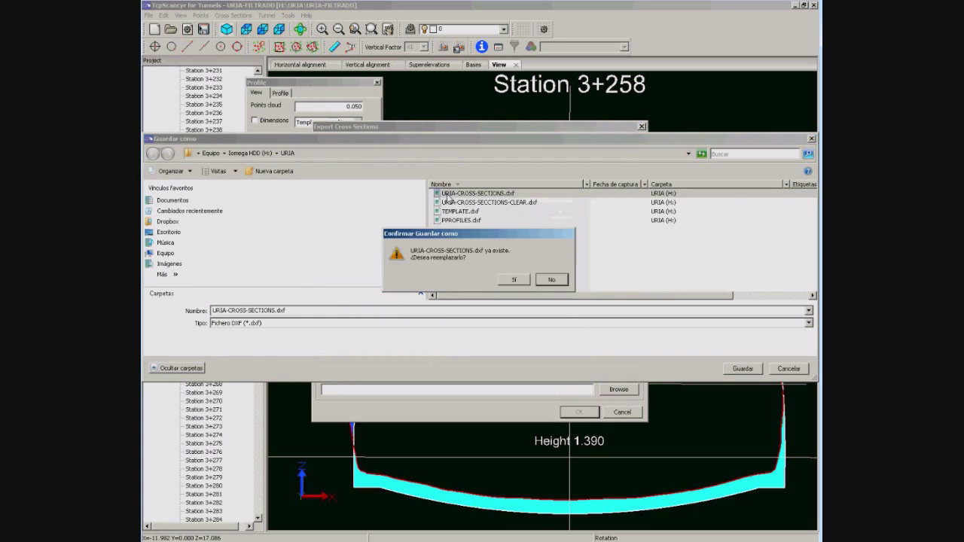
left_click(512, 280)
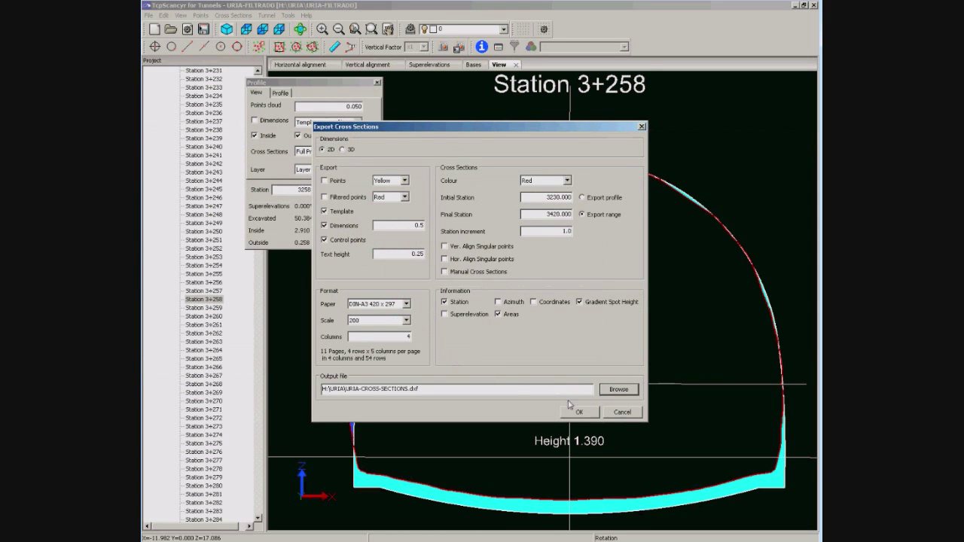
left_click(578, 412)
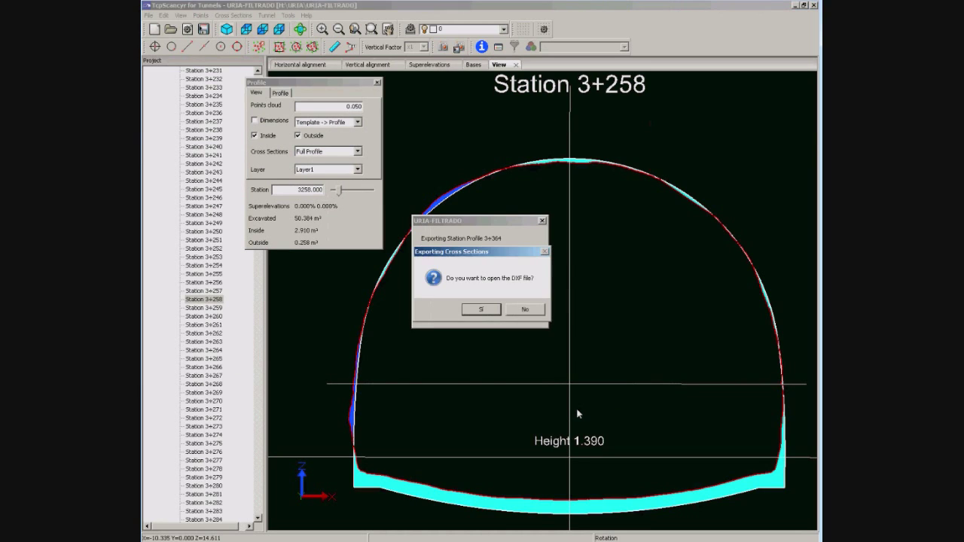
left_click(480, 309)
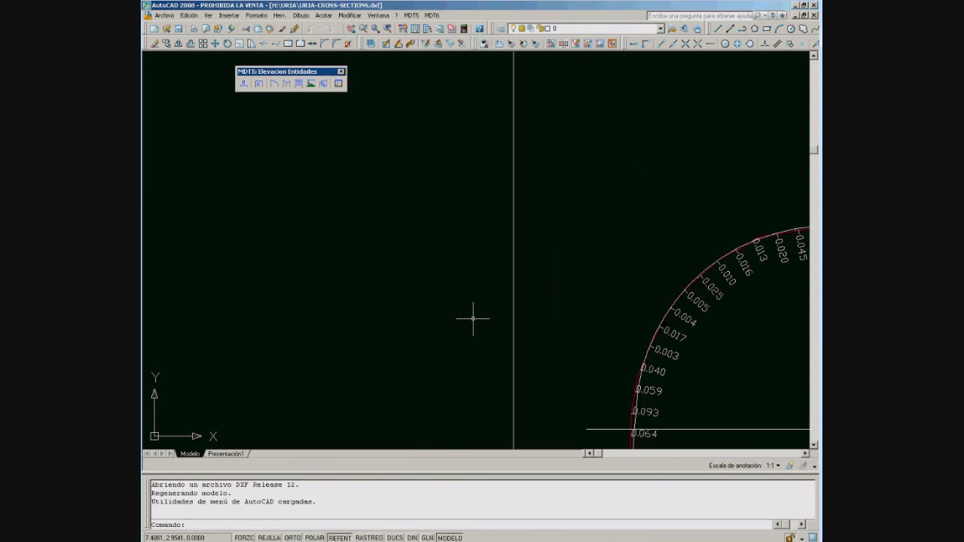
Step: Zoom to the extents of all cross-section sheets with Z, E, then zoom in
type("z")
key("Return")
type("eal>:")
key("Return")
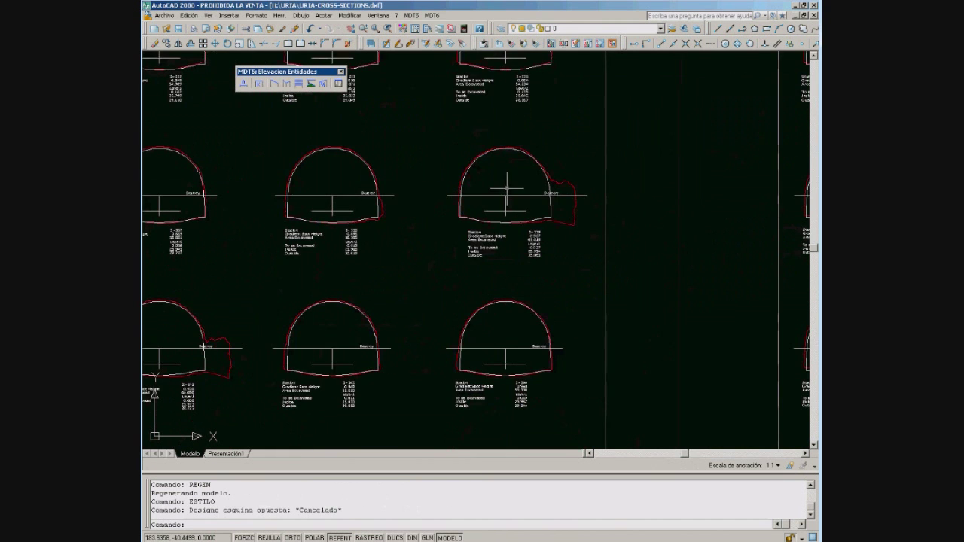
scroll(507, 189, "up", 5)
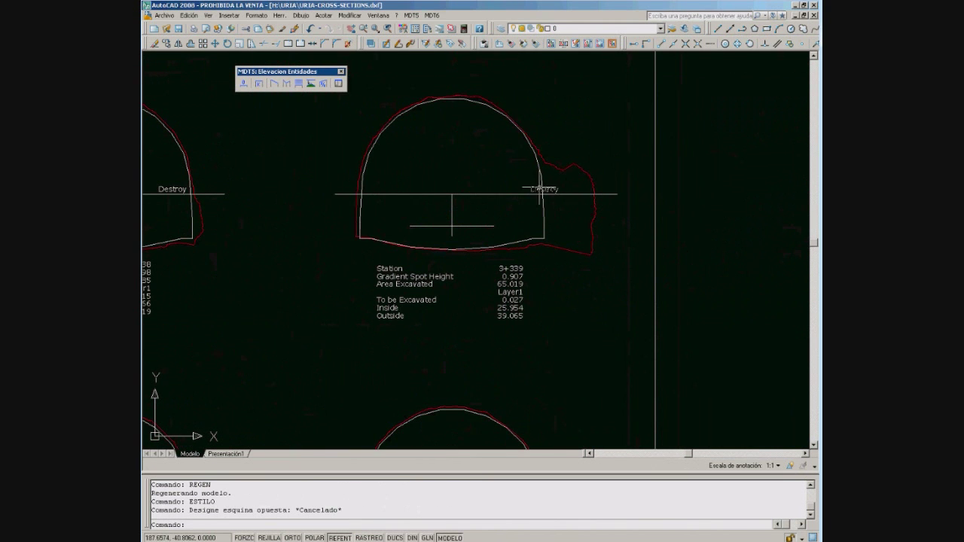
Step: Check the layer list, zoom around the section profiles, and minimise AutoCAD
left_click(660, 28)
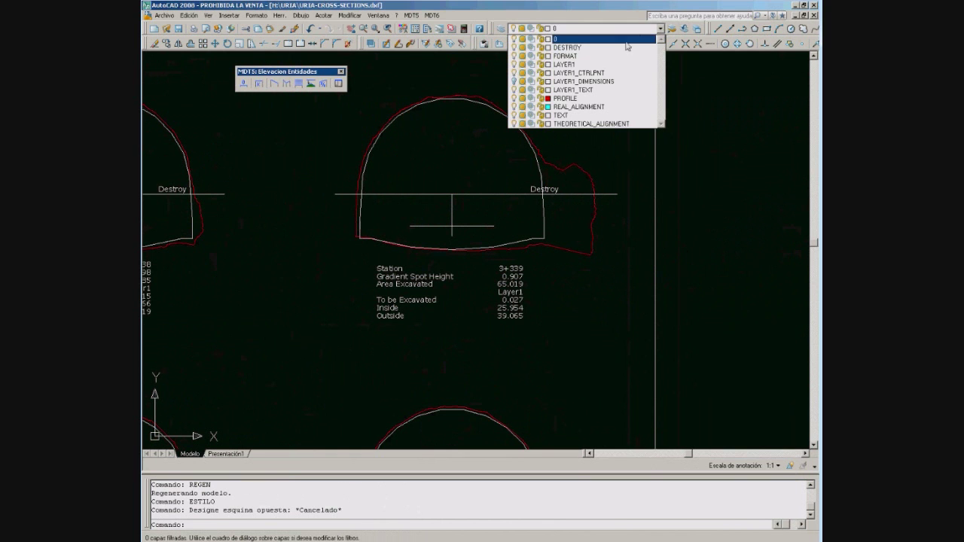
key("Escape")
scroll(478, 188, "down", 8)
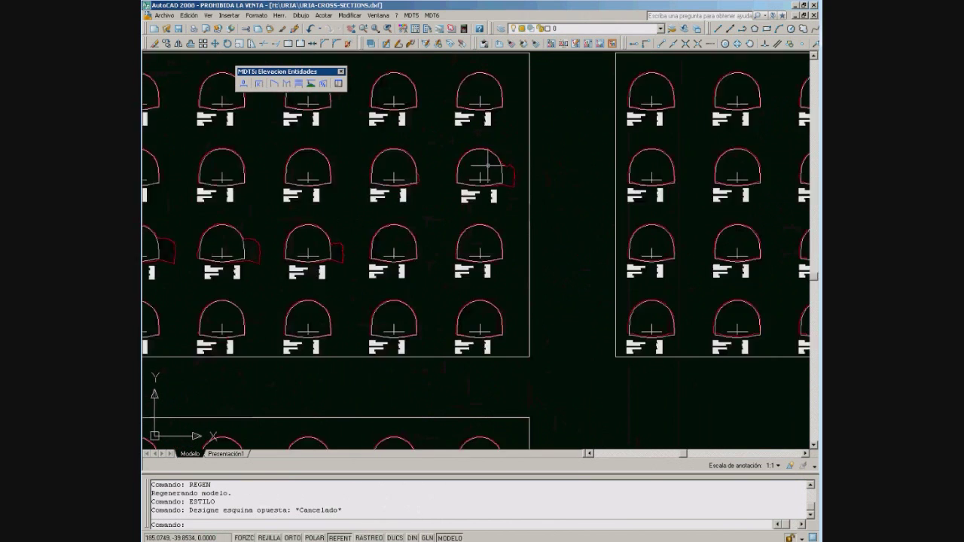
scroll(474, 209, "down", 2)
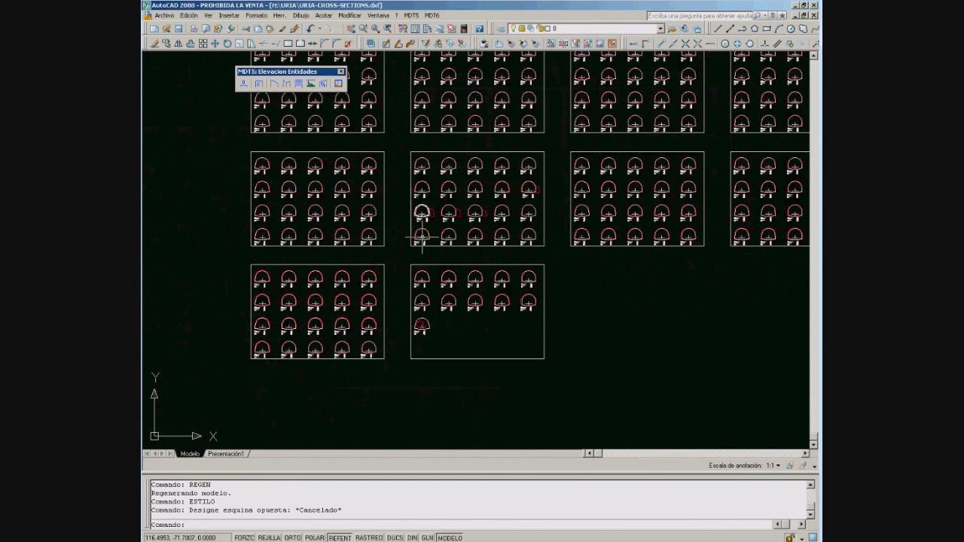
scroll(422, 233, "up", 6)
scroll(486, 263, "up", 3)
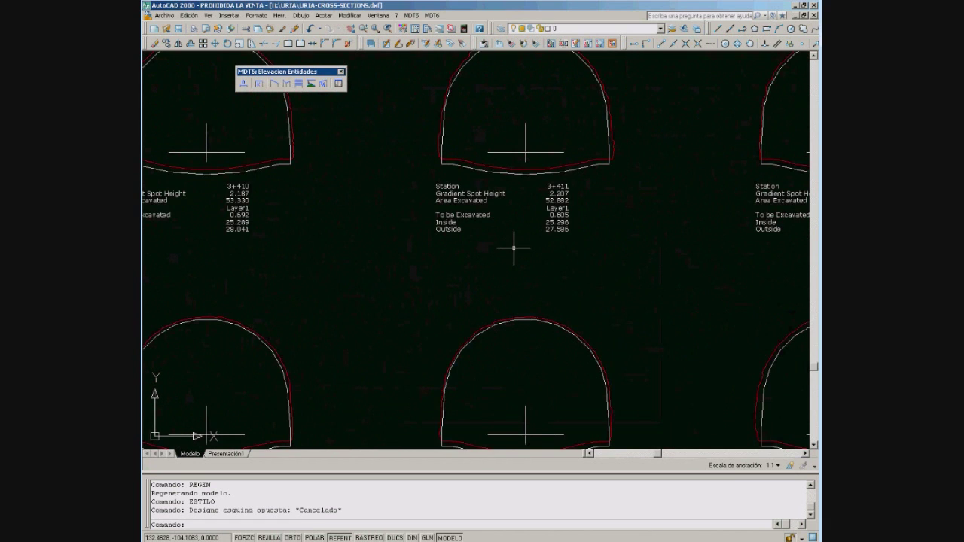
scroll(514, 248, "down", 10)
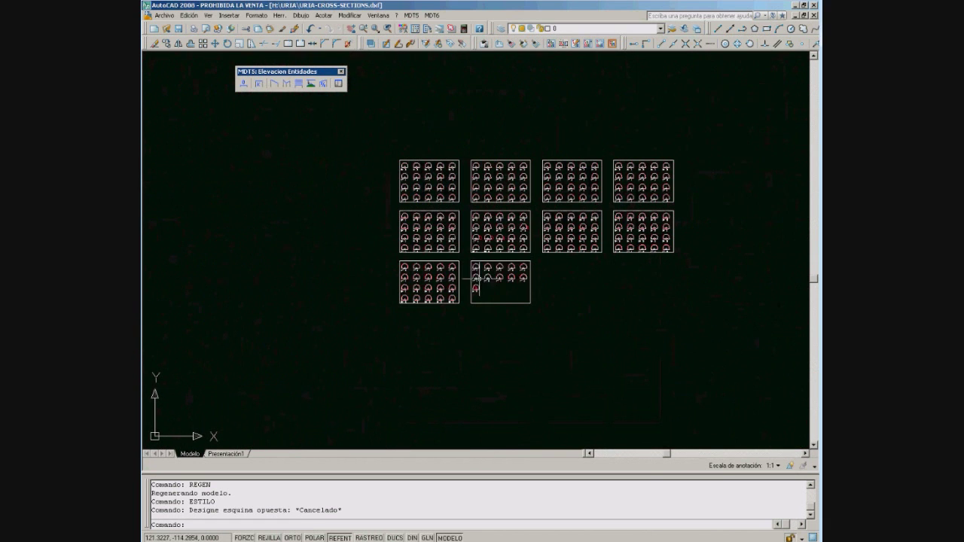
left_click(795, 5)
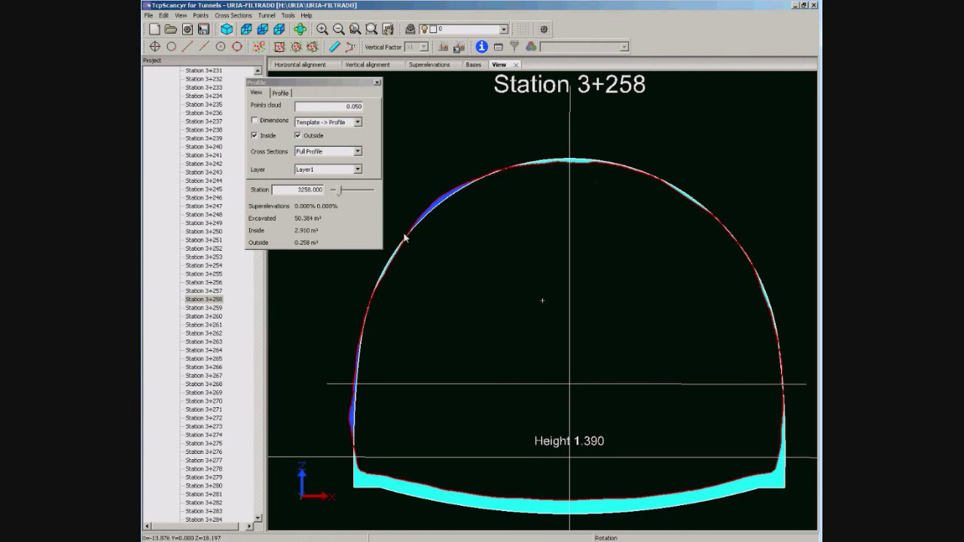
Step: Create an inspection map for stations 3300 to 3330 with minimum deviation -0.1
middle_click_drag(404, 238, 374, 239)
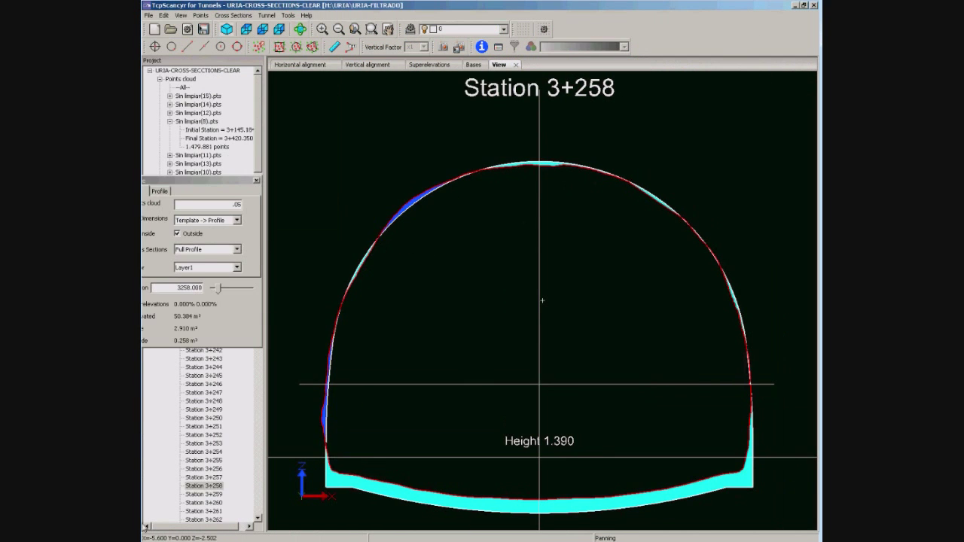
left_click(286, 16)
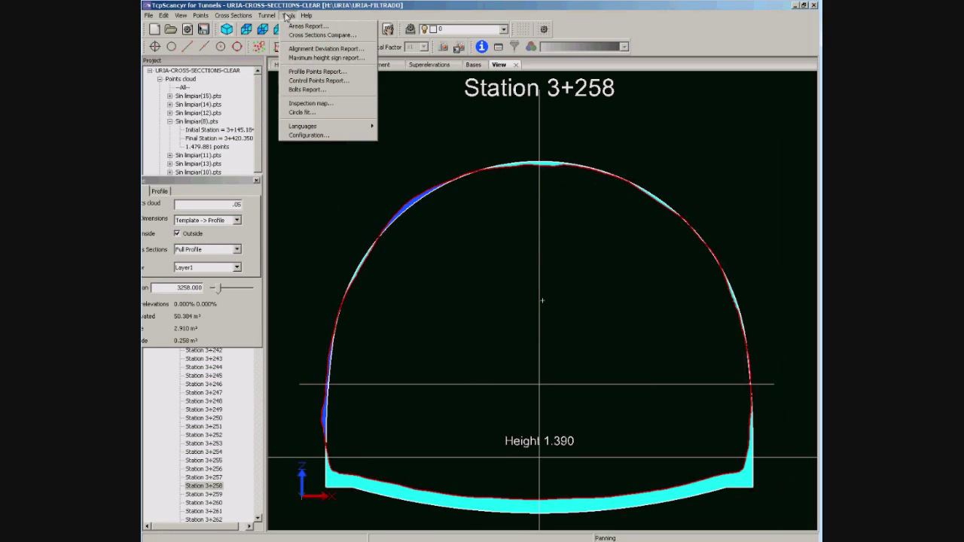
left_click(295, 107)
double_click(536, 192)
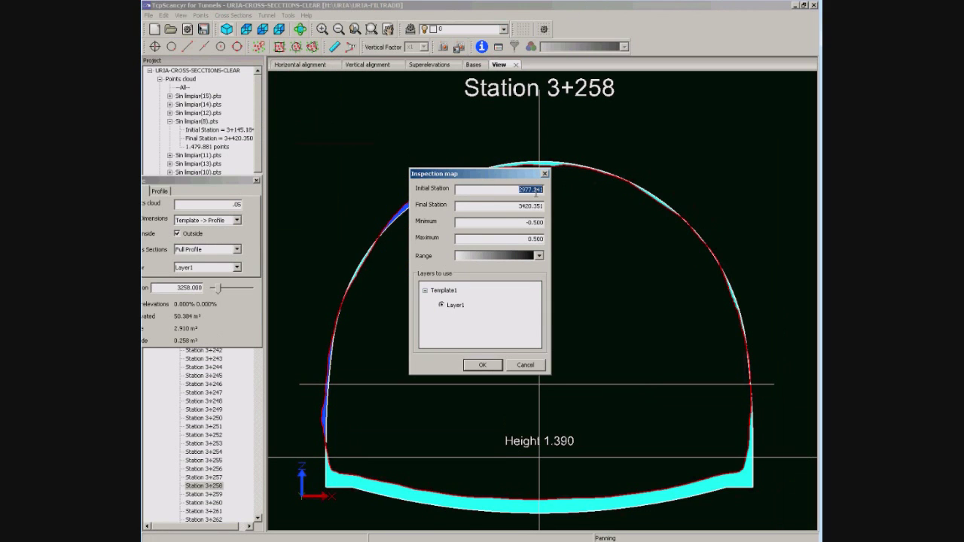
type("3300")
key("Tab")
type("3")
key("Tab")
type("-.1")
key("Tab")
Step: Choose the rainbow colour range and generate the inspection colour map
left_click(538, 257)
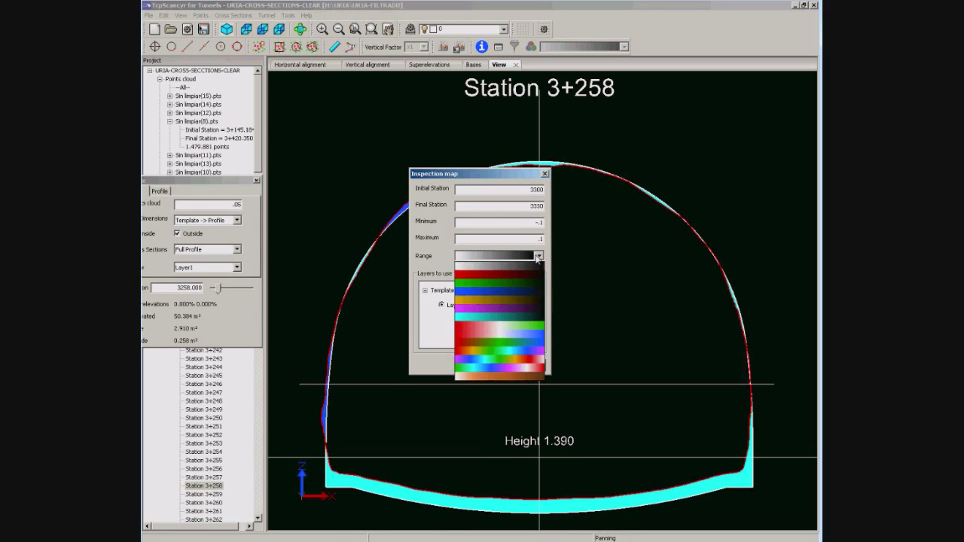
left_click(515, 368)
left_click(488, 367)
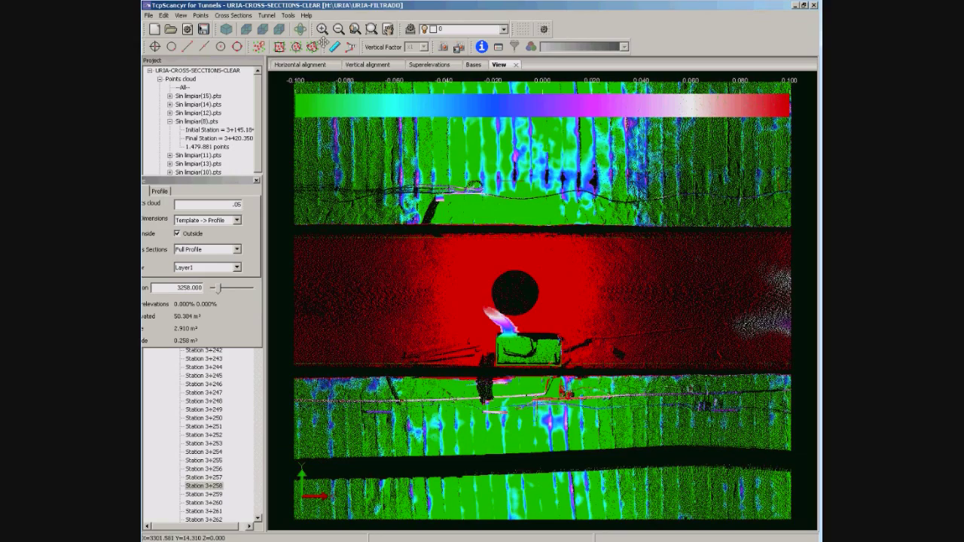
left_click(278, 16)
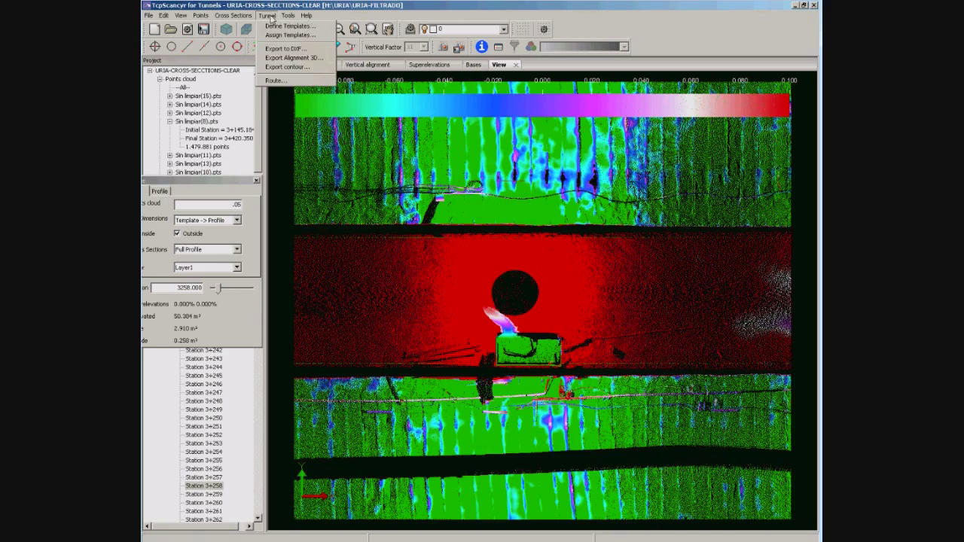
Step: Open Tunnel > Route to fly through the tunnel point cloud from station 3330
left_click(286, 82)
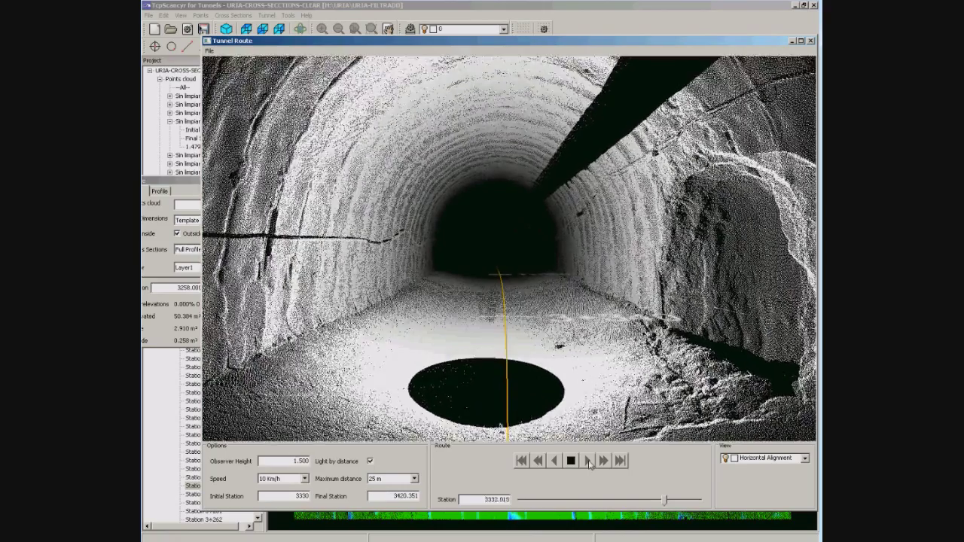